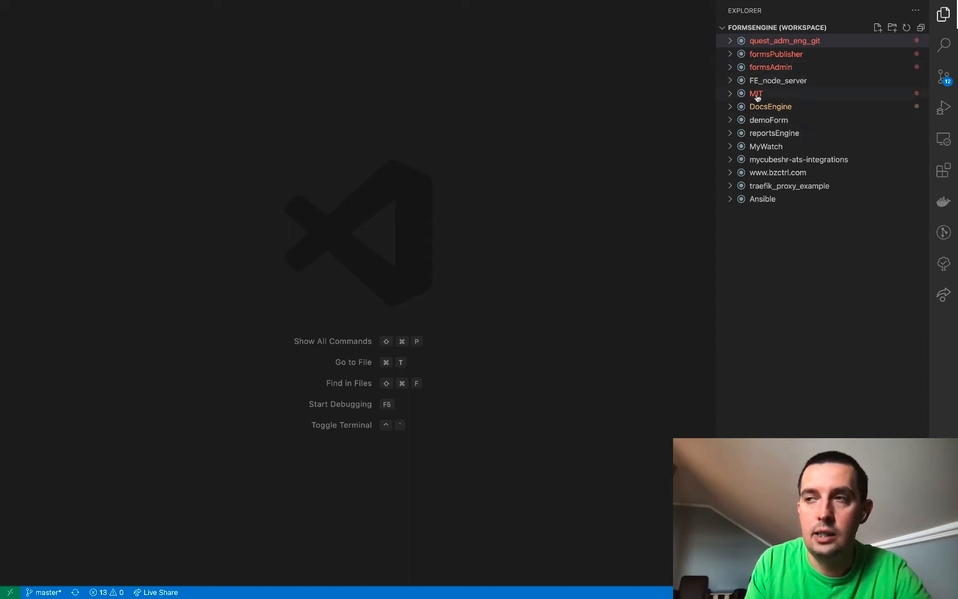
Open docker-compose.yml from the quest_adm_eng_git project
left_click(728, 40)
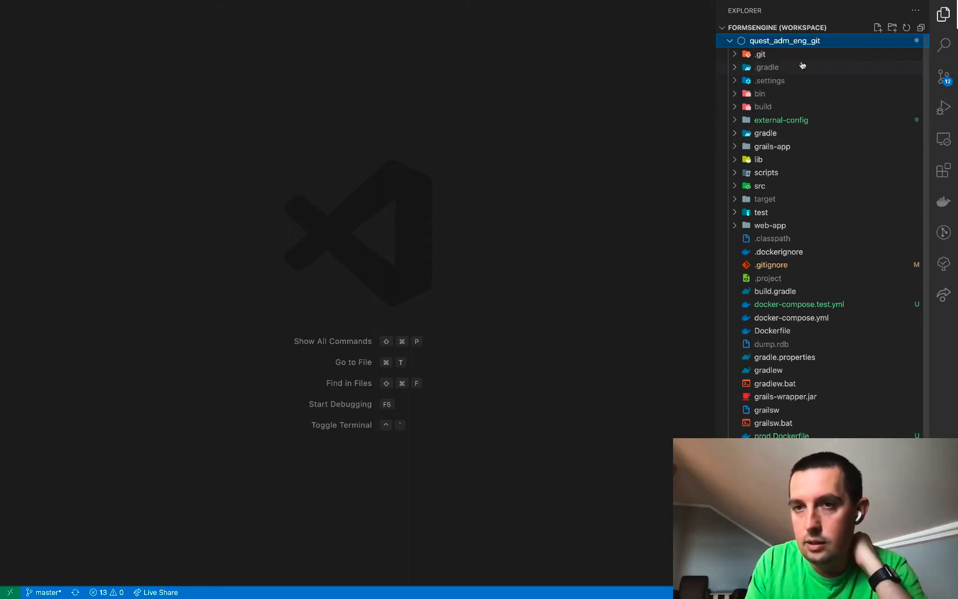
left_click(764, 320)
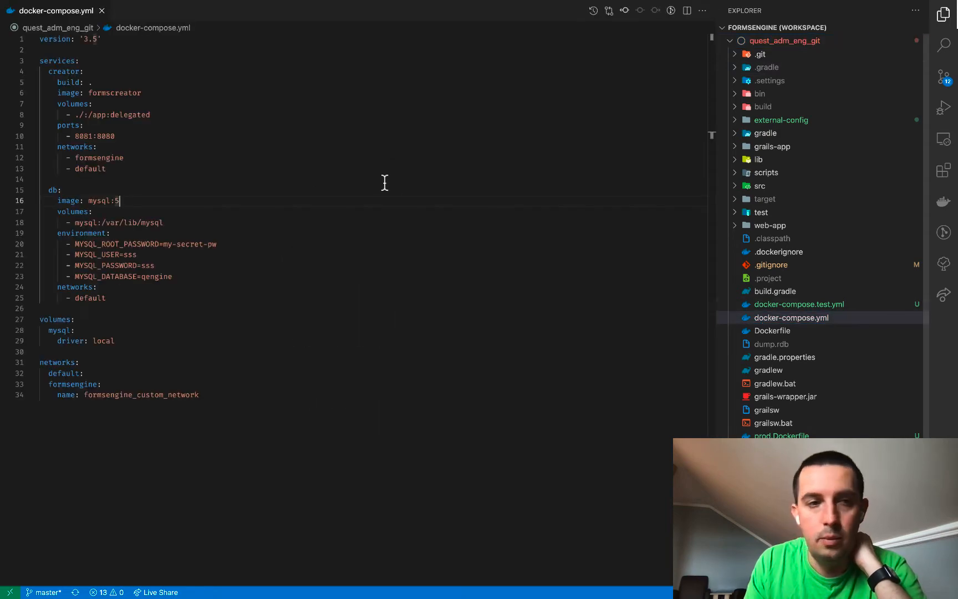
left_click(292, 308)
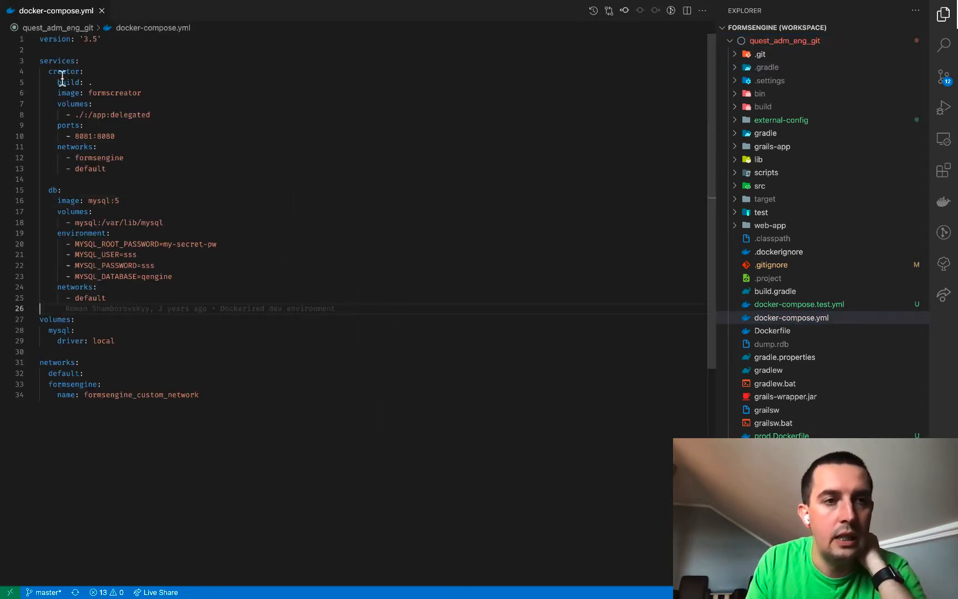
Look over the creator service and the mysql:5 db service with its volume mapping
left_click_drag(49, 71, 123, 173)
left_click(50, 189)
left_click(79, 127)
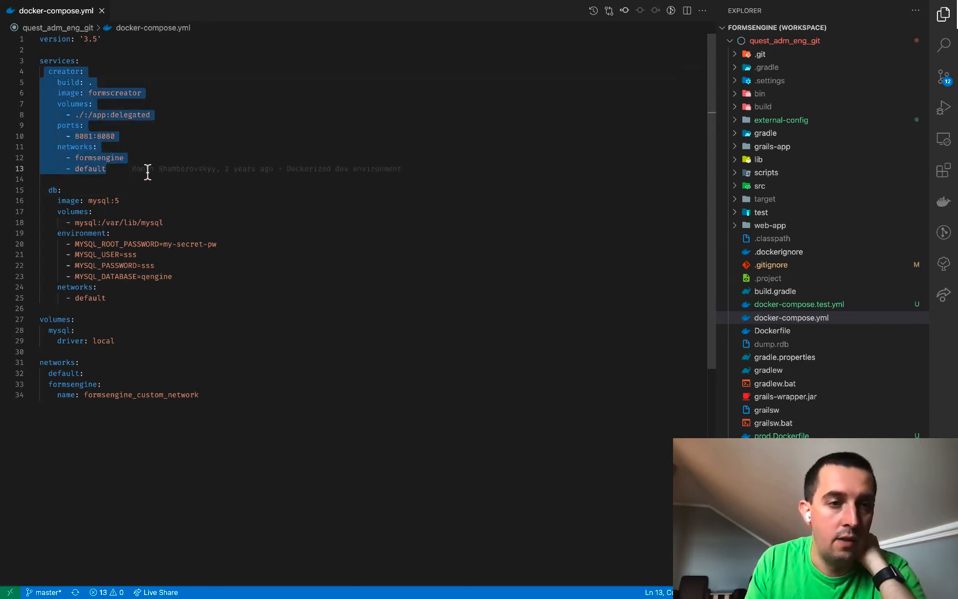
left_click(148, 172)
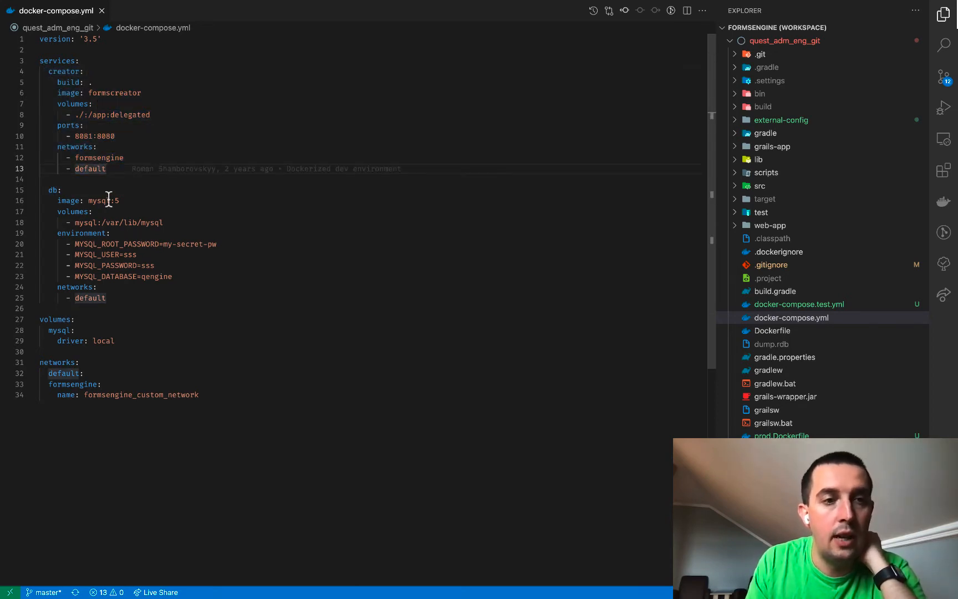
left_click_drag(88, 200, 120, 200)
left_click(149, 194)
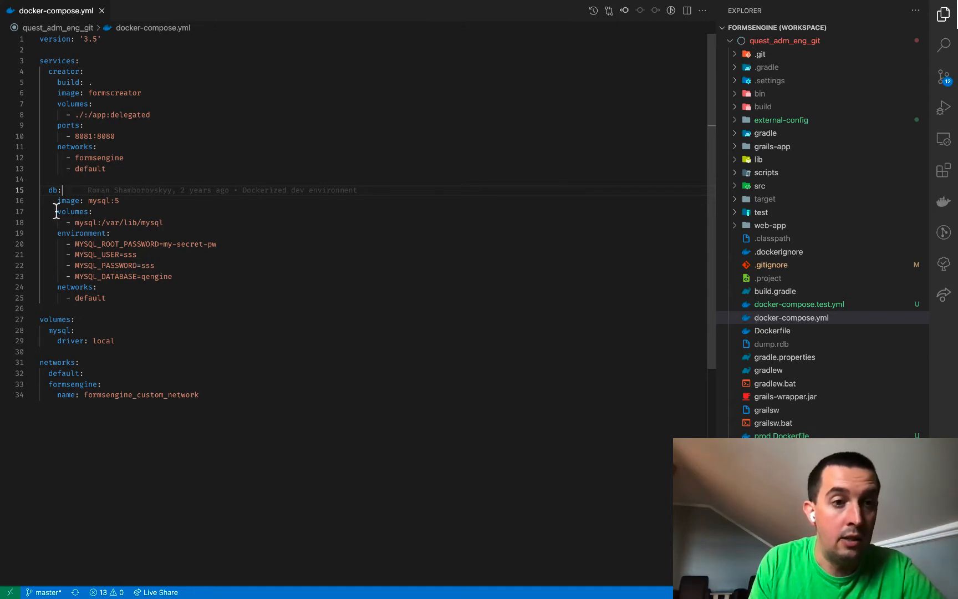
left_click_drag(56, 211, 167, 224)
left_click(201, 216)
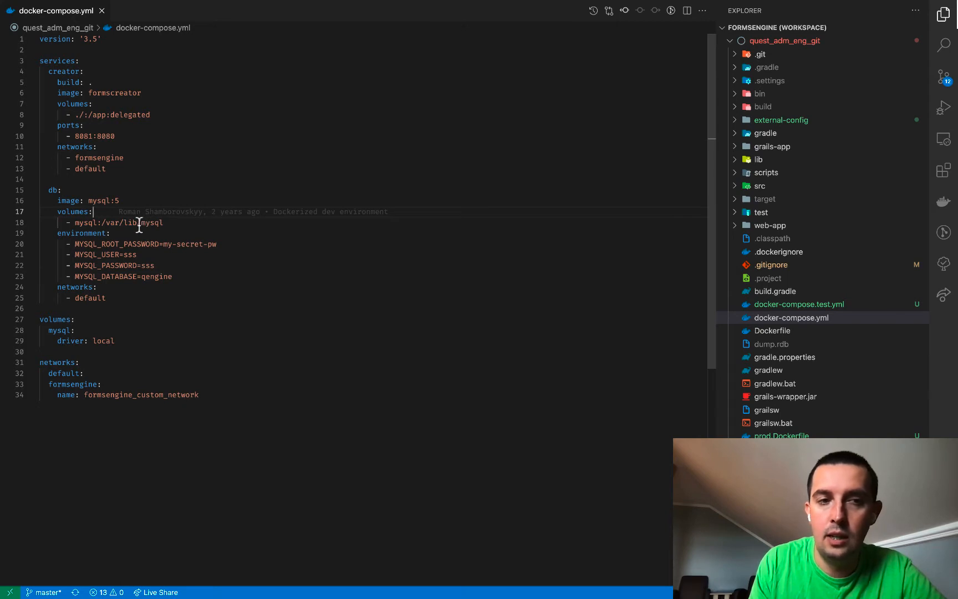
double_click(86, 222)
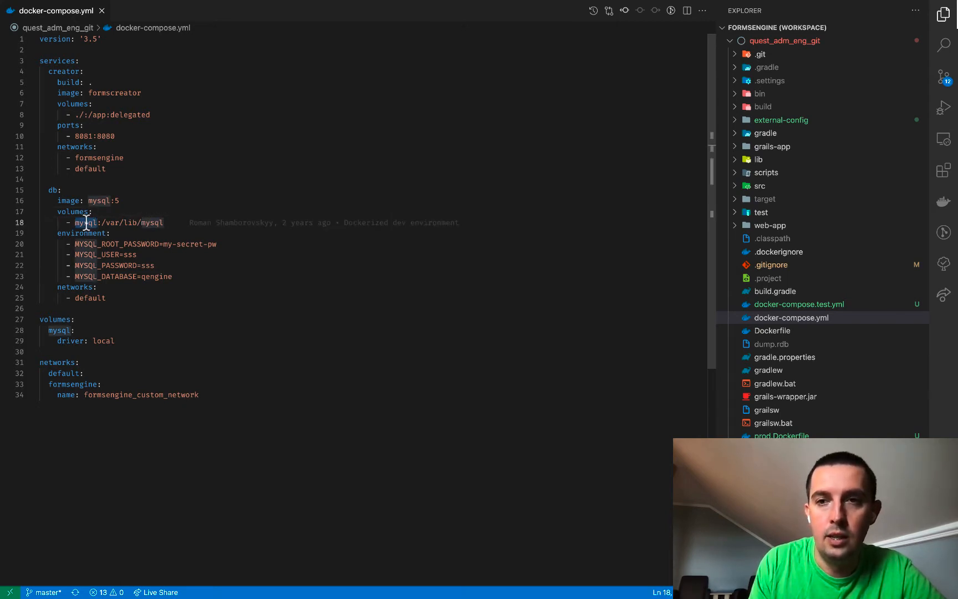
Replace the db volume name mysql with ./data-volume on line 18
type("./data-")
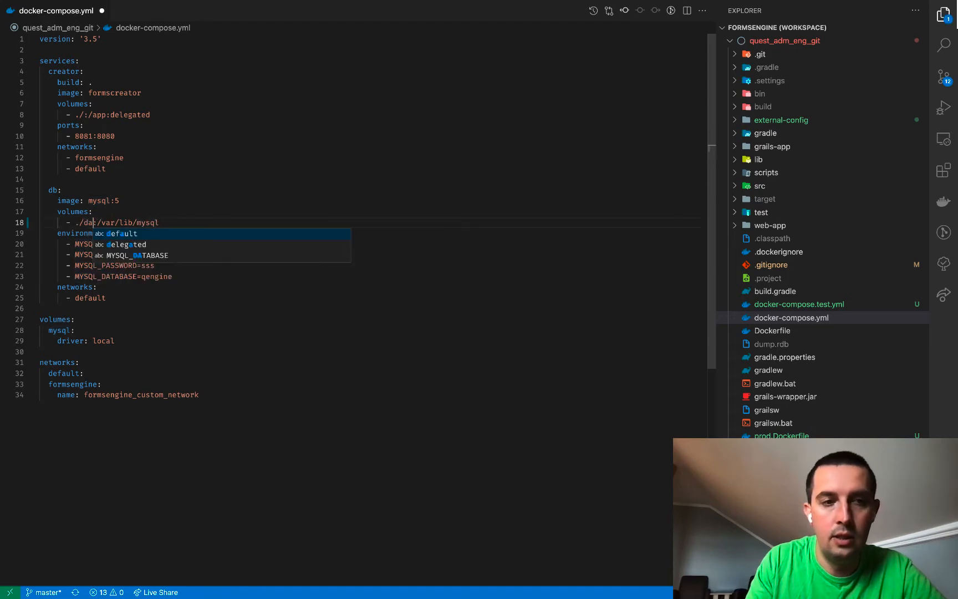
type("volume")
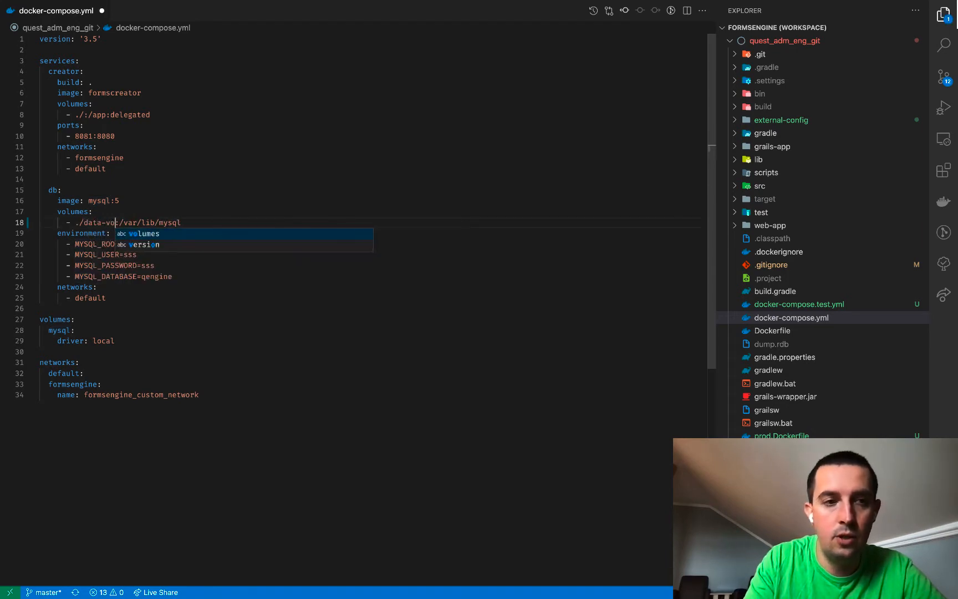
left_click(134, 179)
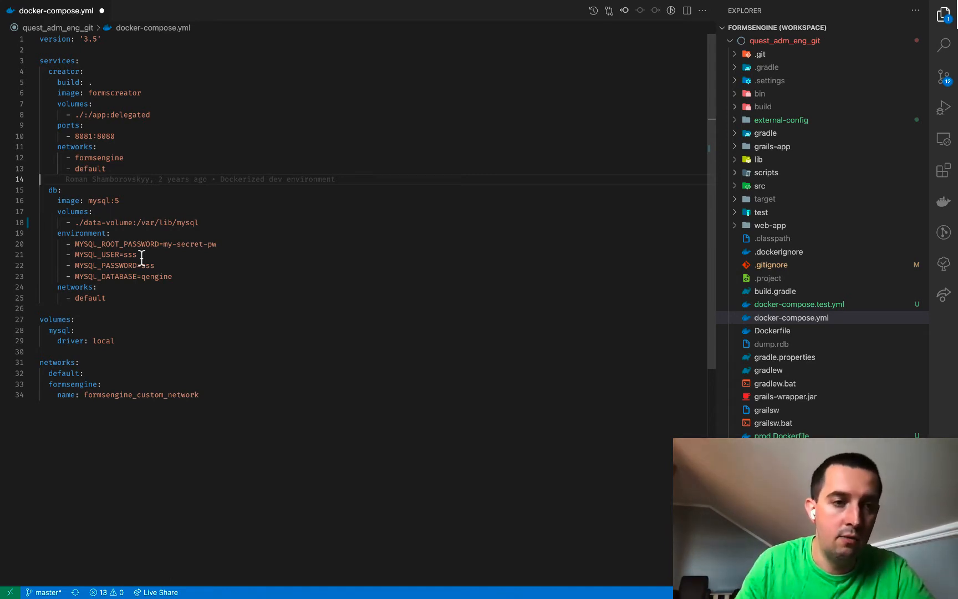
Review the edited ./data-volume mount and the db environment block on lines 19–23
left_click(94, 222)
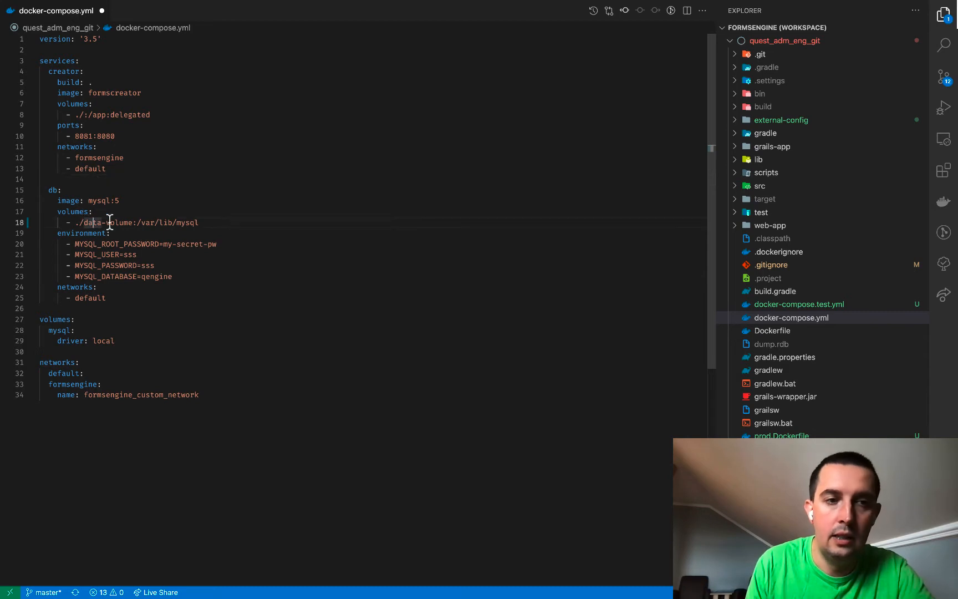
double_click(122, 221)
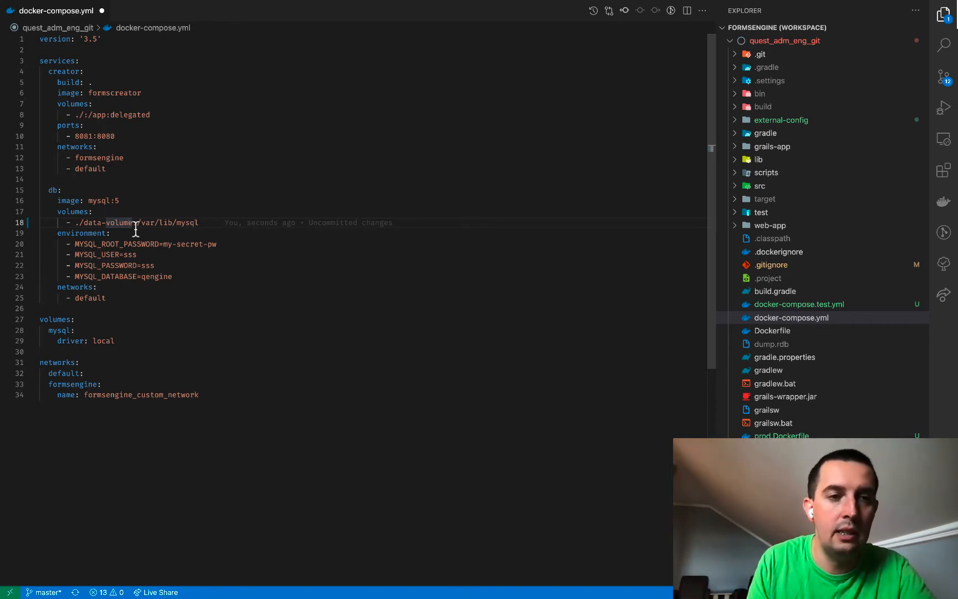
left_click(163, 222)
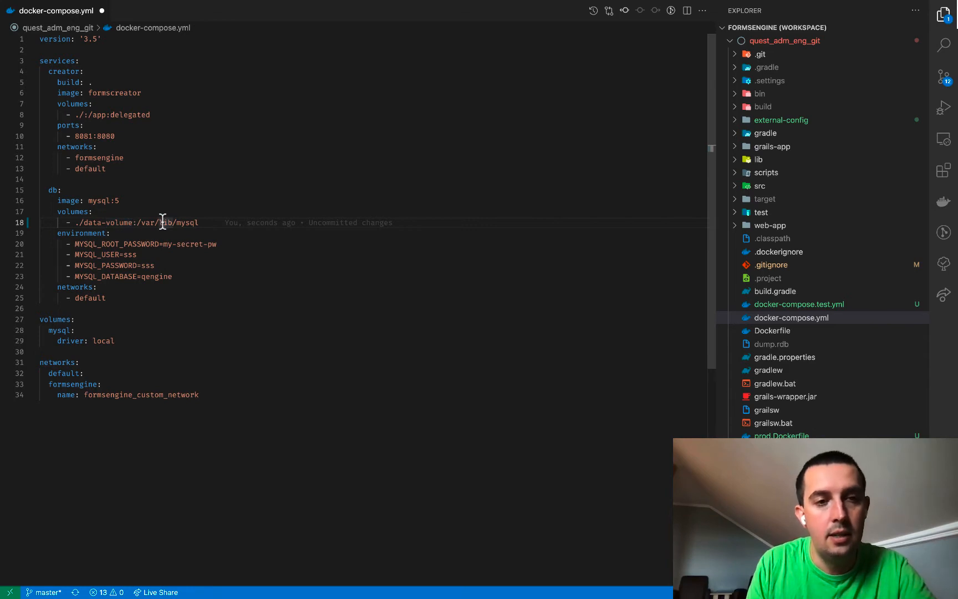
left_click(191, 216)
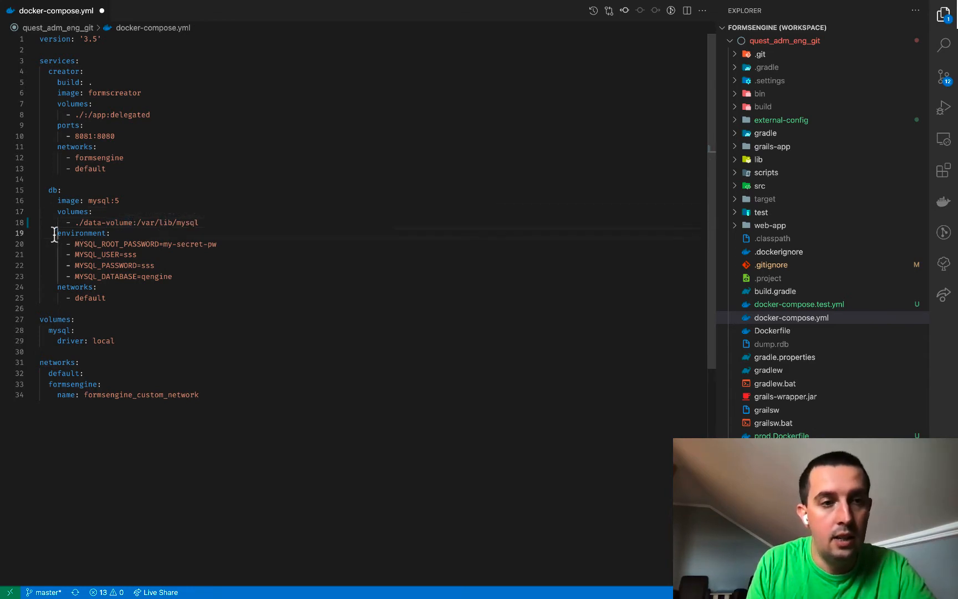
left_click_drag(57, 232, 169, 276)
left_click(191, 276)
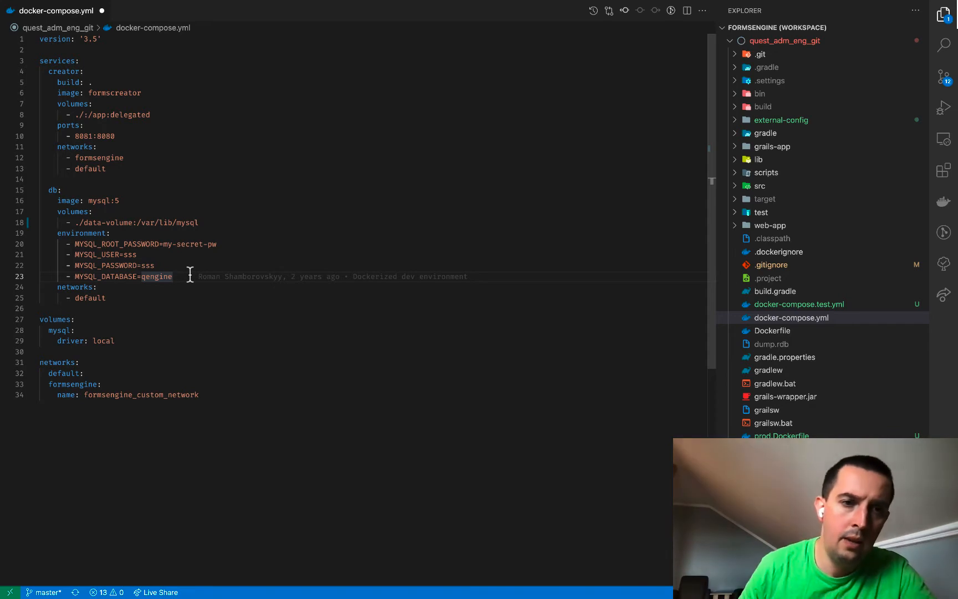
Check the MYSQL_USER and MYSQL_PASSWORD values, then expand the grails-app folder
left_click(167, 254)
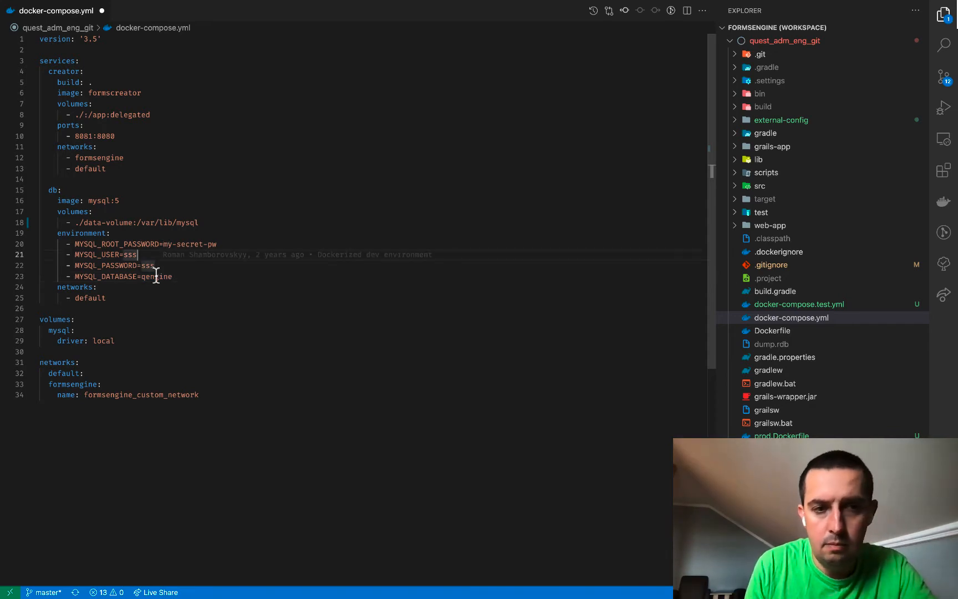
left_click(105, 254)
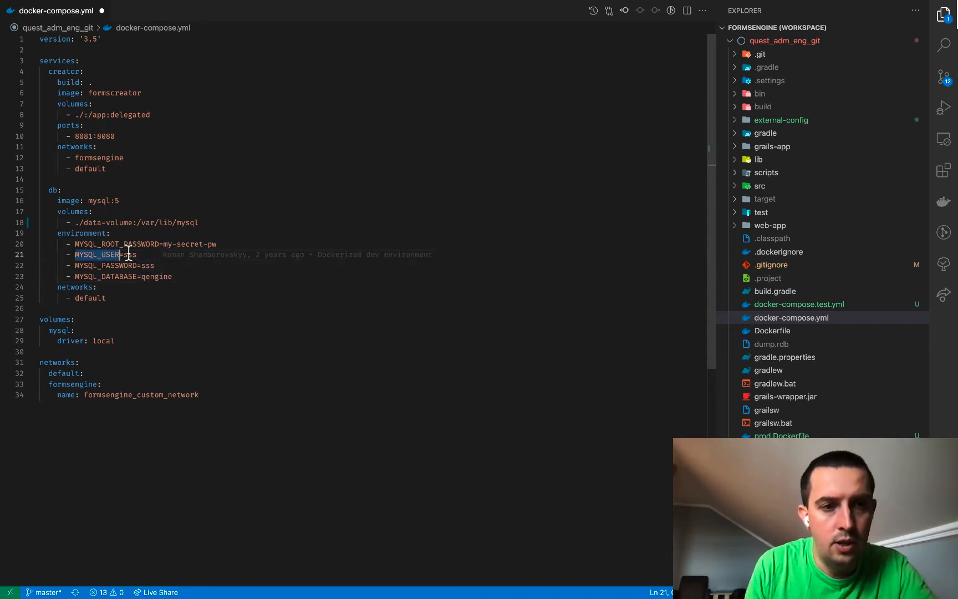
left_click(129, 254)
left_click(145, 262)
left_click(186, 245)
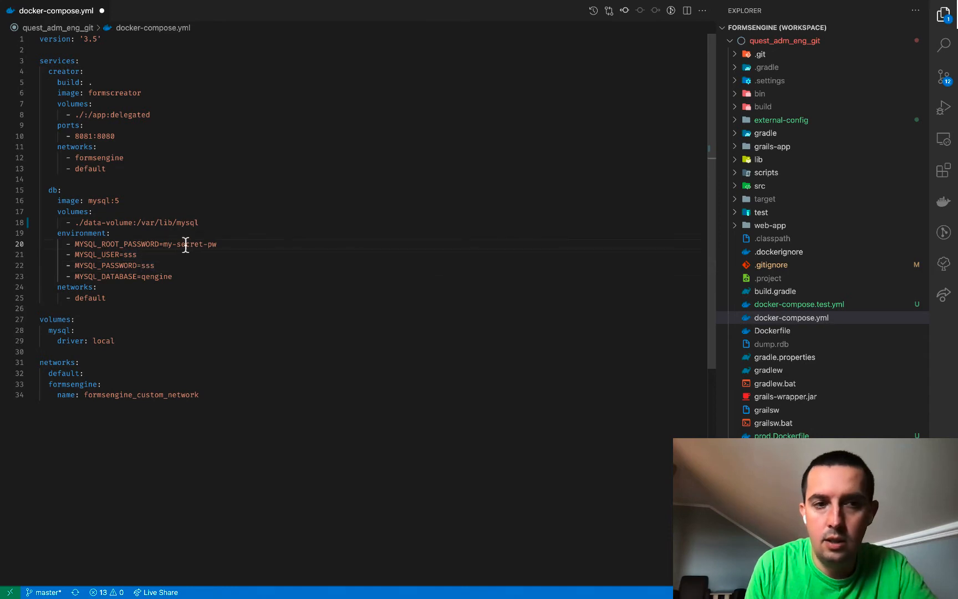
left_click(132, 255)
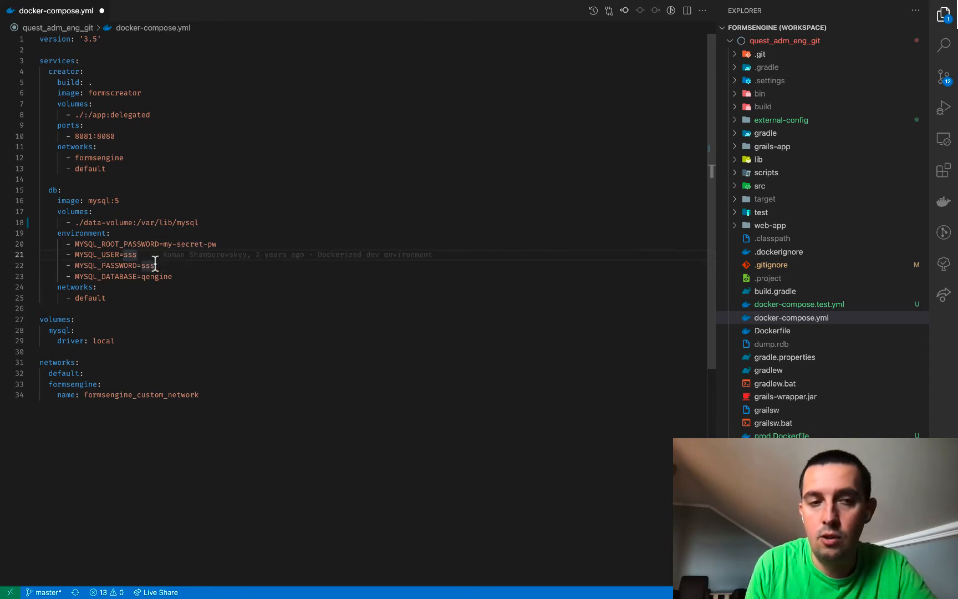
double_click(147, 265)
mouse_move(180, 265)
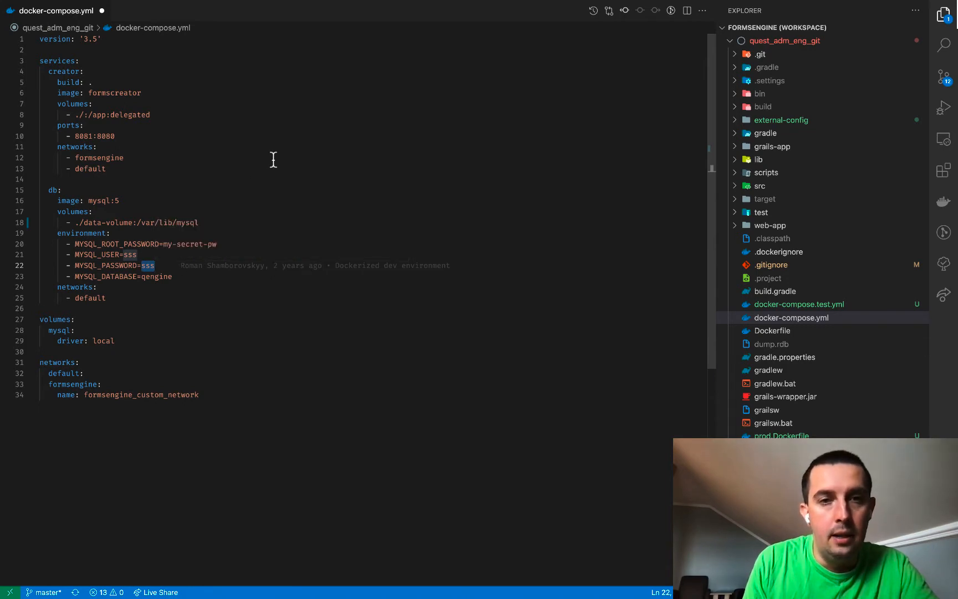
left_click(733, 148)
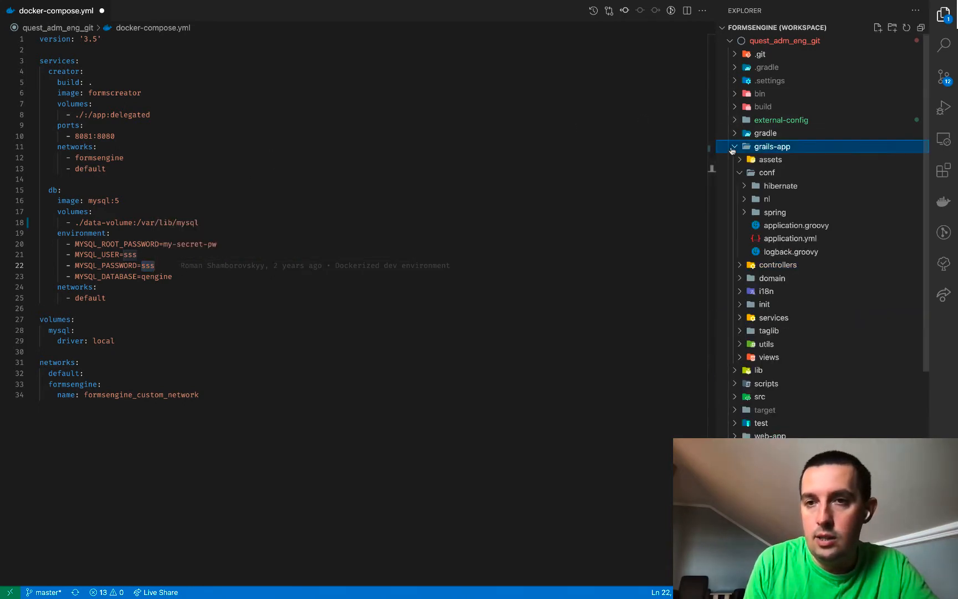
Open application.yml and inspect the development dataSource username and password
left_click(764, 238)
scroll(302, 145, "up", 5)
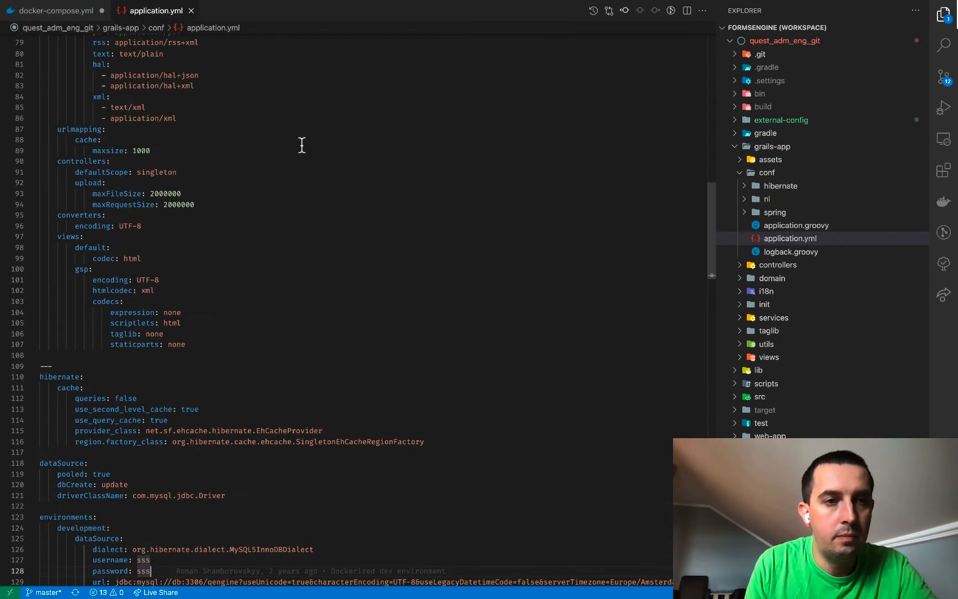
scroll(302, 145, "down", 3)
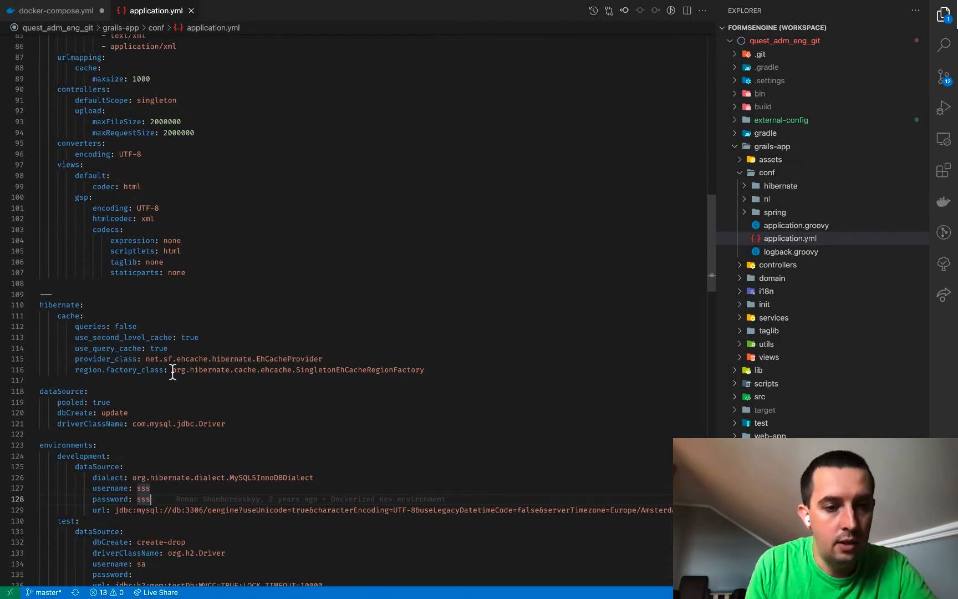
left_click(97, 467)
double_click(88, 444)
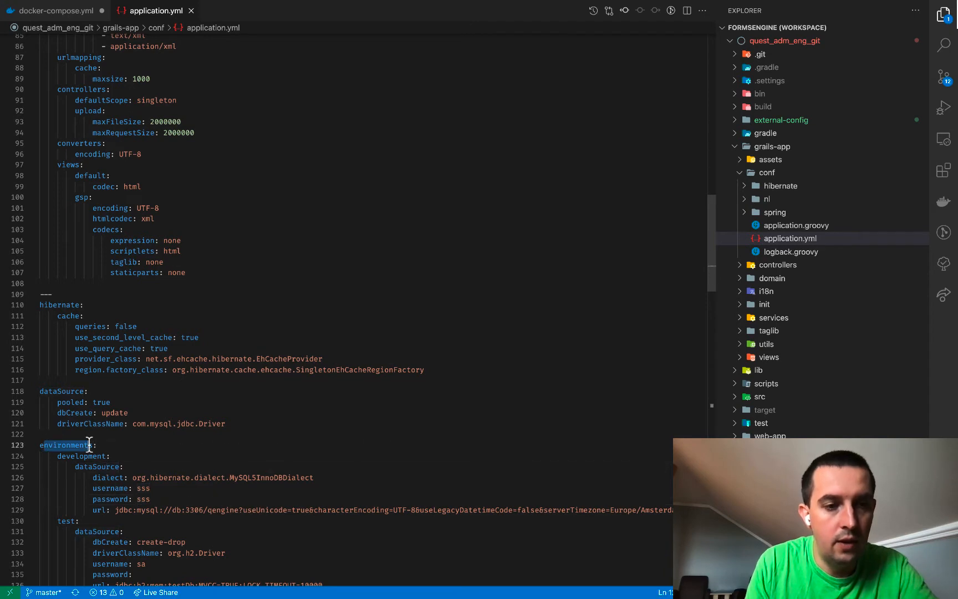
left_click_drag(66, 456, 83, 455)
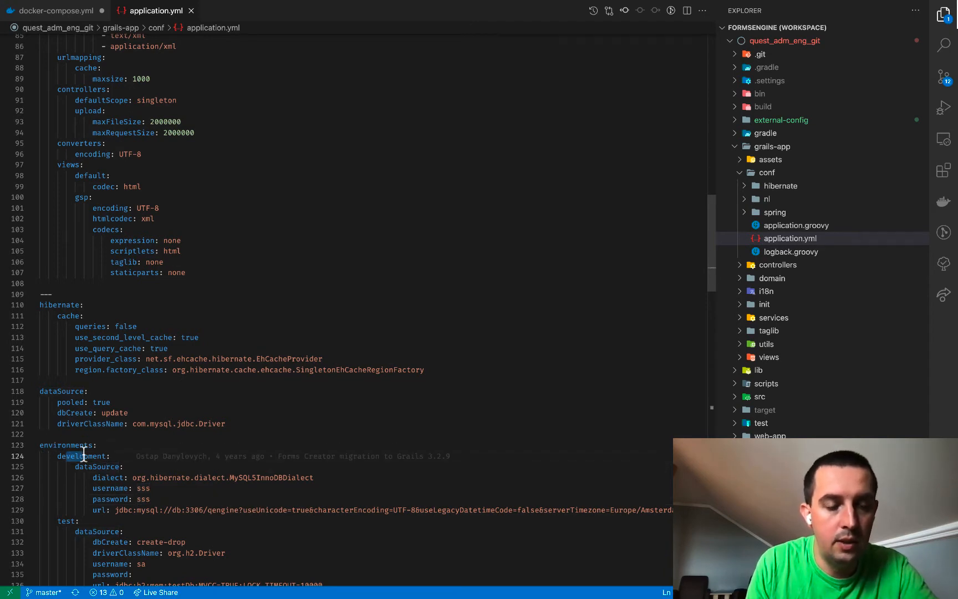
left_click(118, 440)
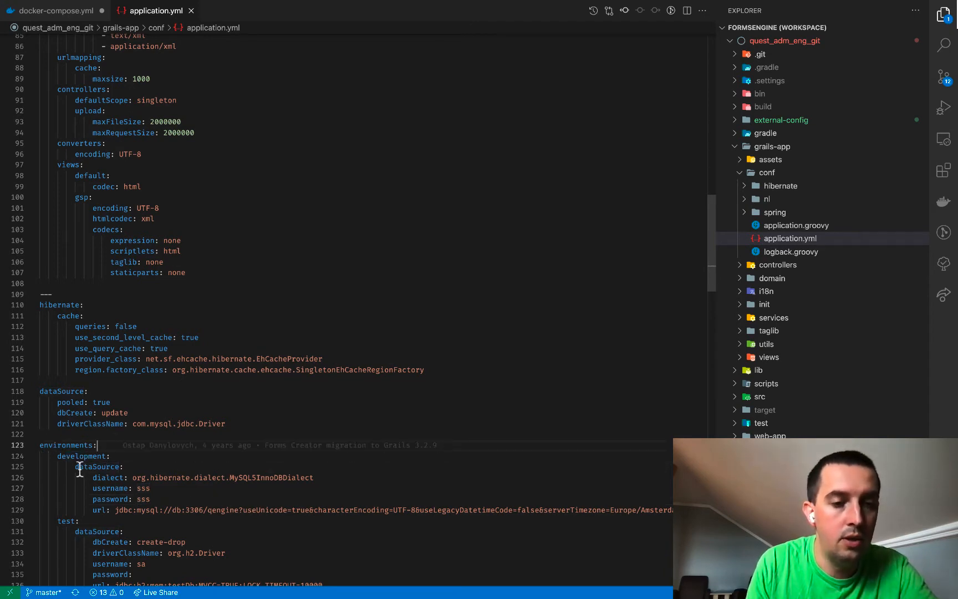
mouse_move(75, 466)
left_mouse_down()
mouse_move(118, 467)
mouse_move(103, 477)
mouse_move(214, 505)
left_mouse_up()
left_click(244, 466)
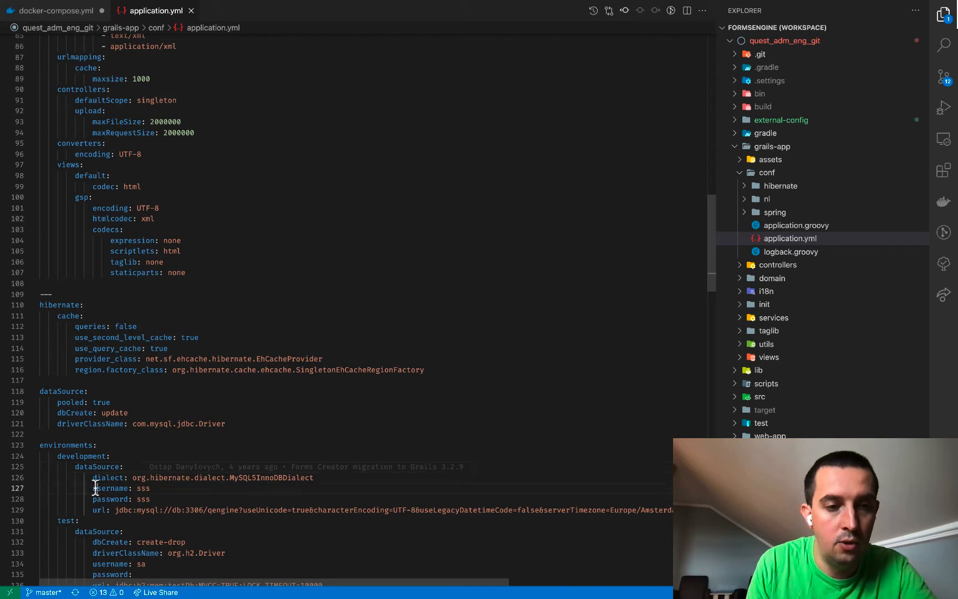
left_click_drag(95, 488, 150, 488)
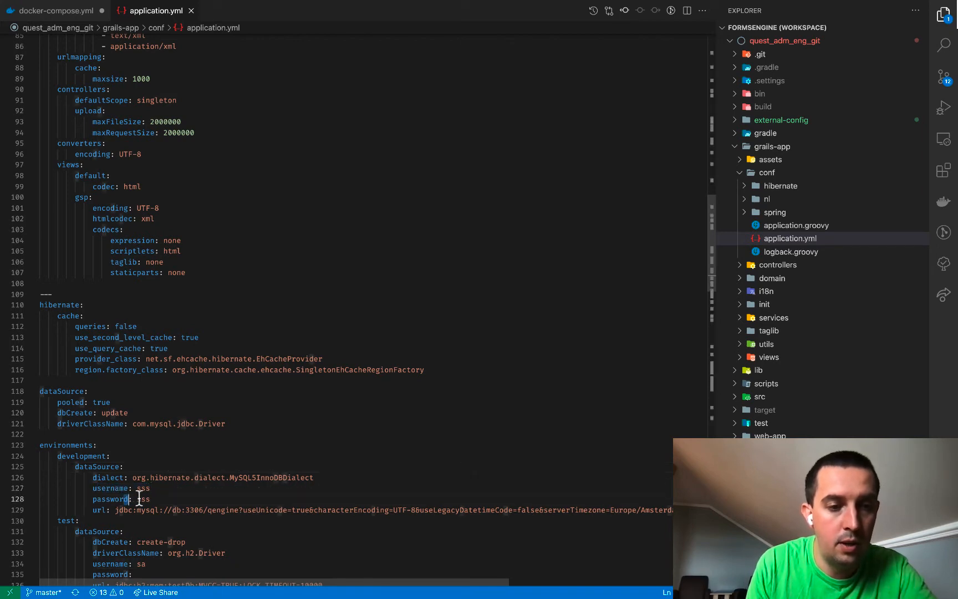
double_click(144, 499)
Compare the JDBC URL's db host with the db service in docker-compose.yml
left_click(73, 11)
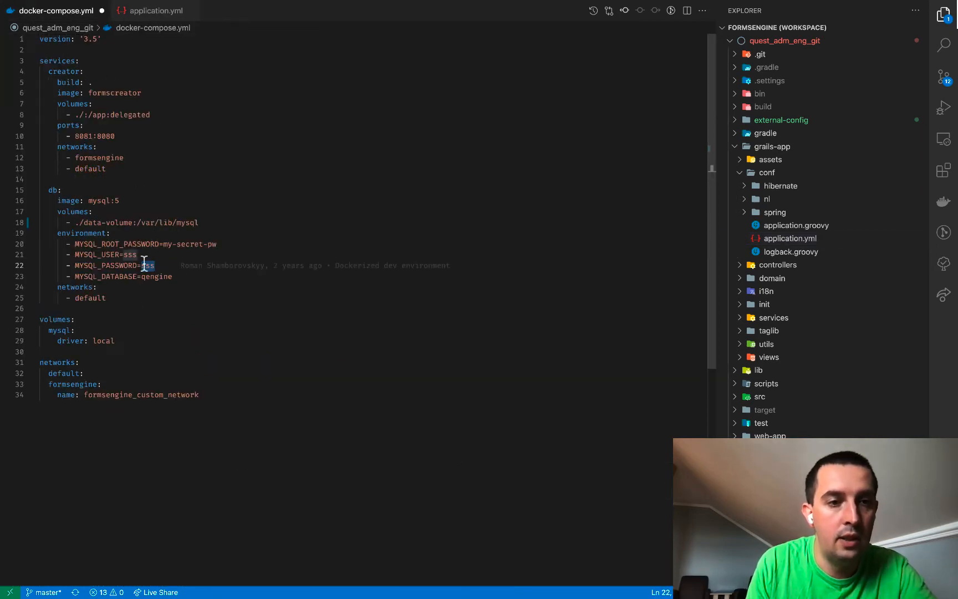
left_click(131, 10)
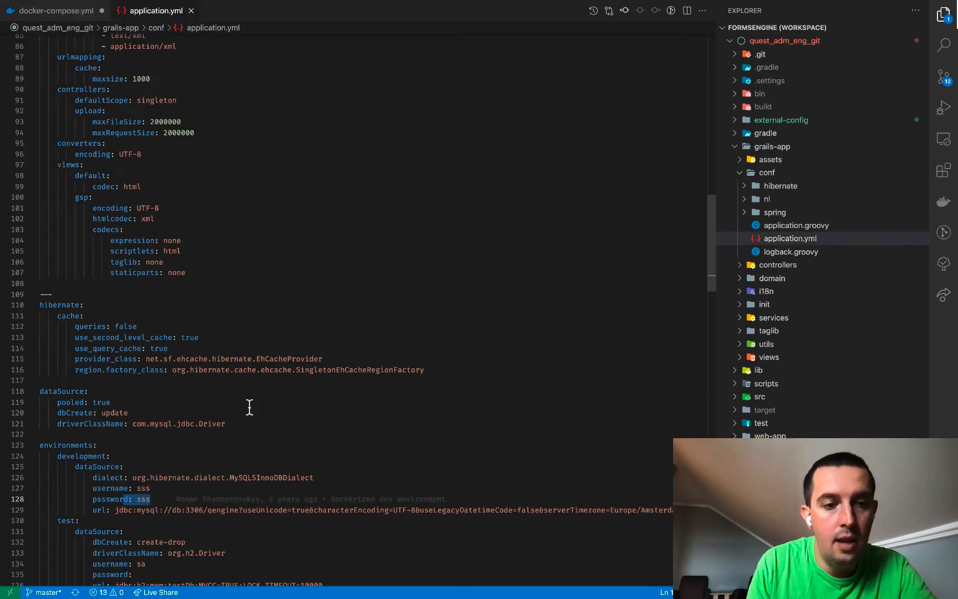
left_click(192, 466)
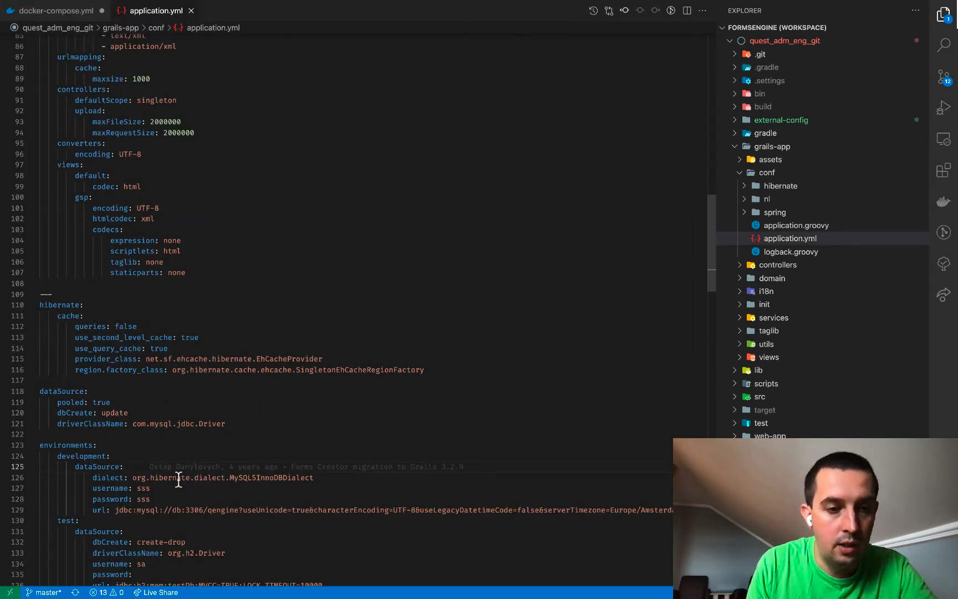
double_click(172, 510)
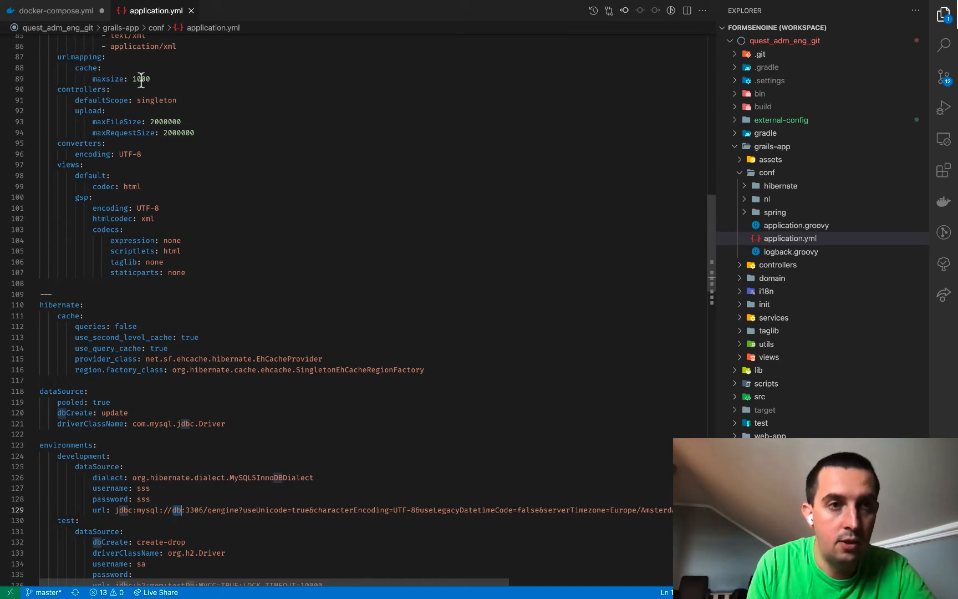
left_click(72, 11)
double_click(52, 191)
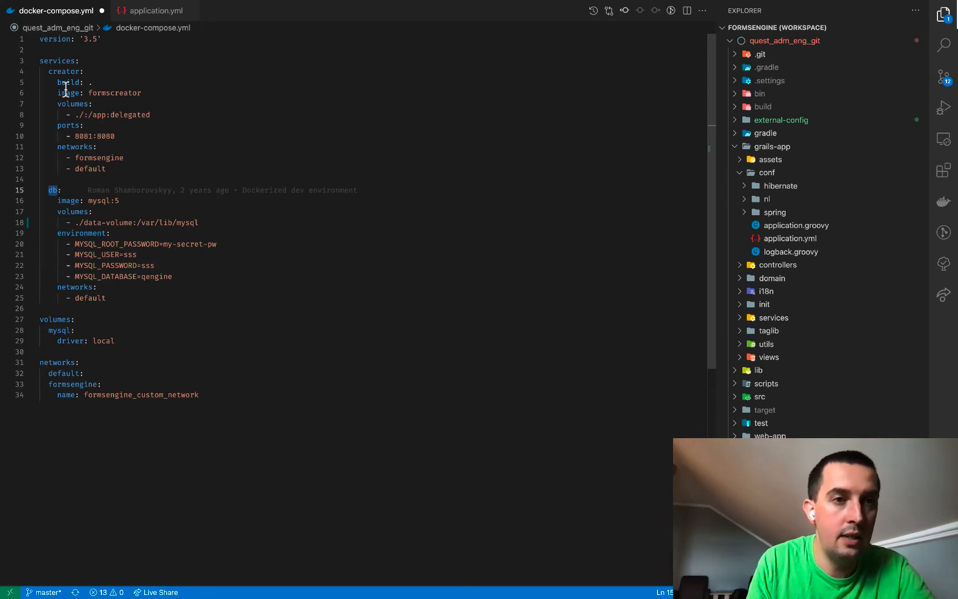
Review the creator and db services against application.yml's settings
left_click(48, 71)
left_click_drag(48, 71, 105, 166)
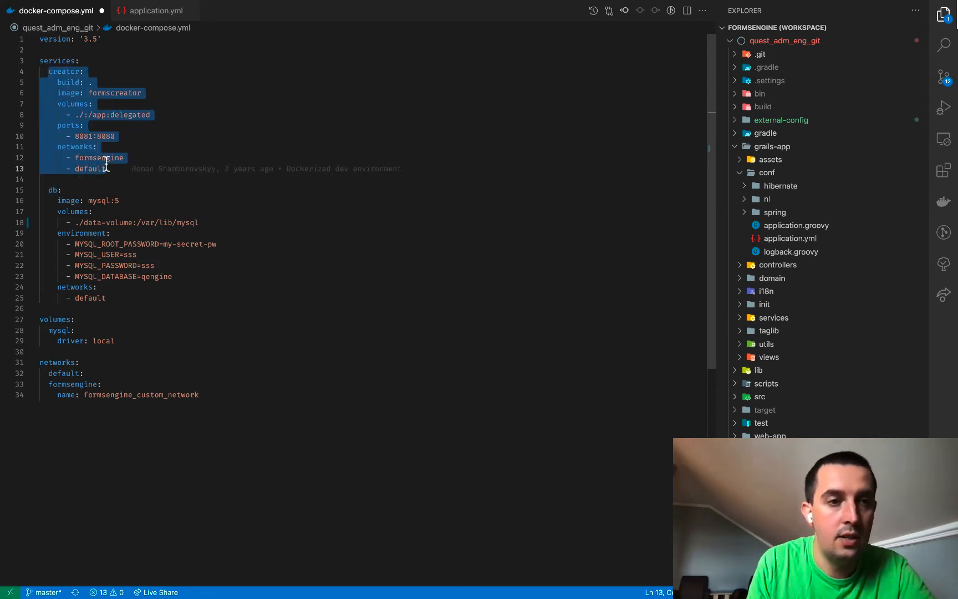
double_click(52, 190)
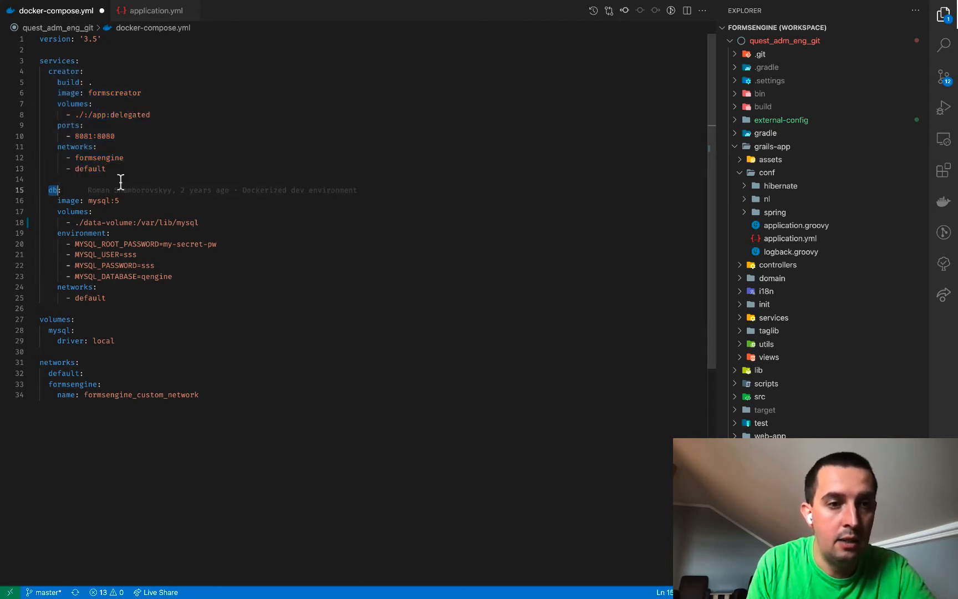
left_click(155, 11)
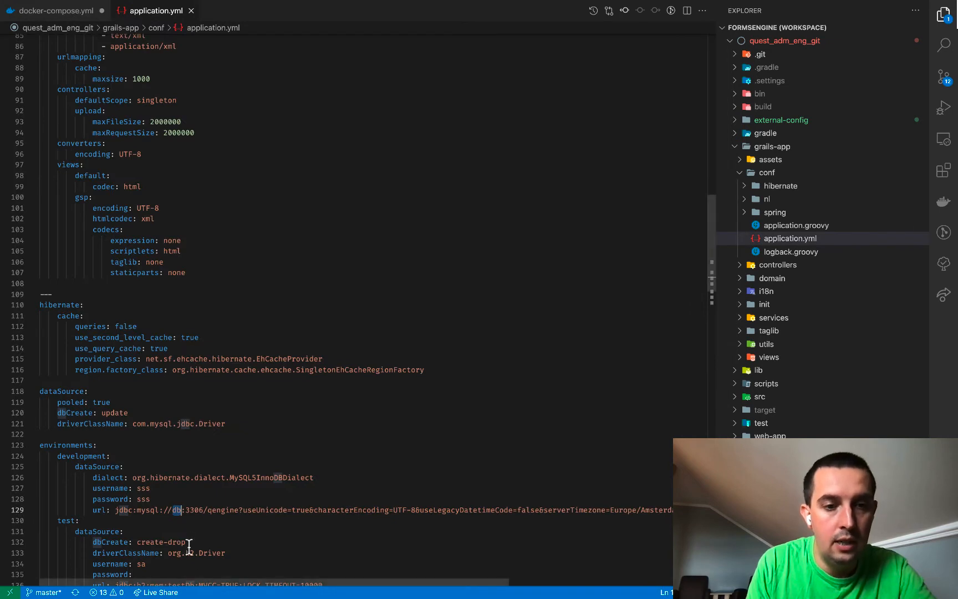
left_click(67, 11)
Add blank lines after the db service's '- default' network entry
left_click(165, 291)
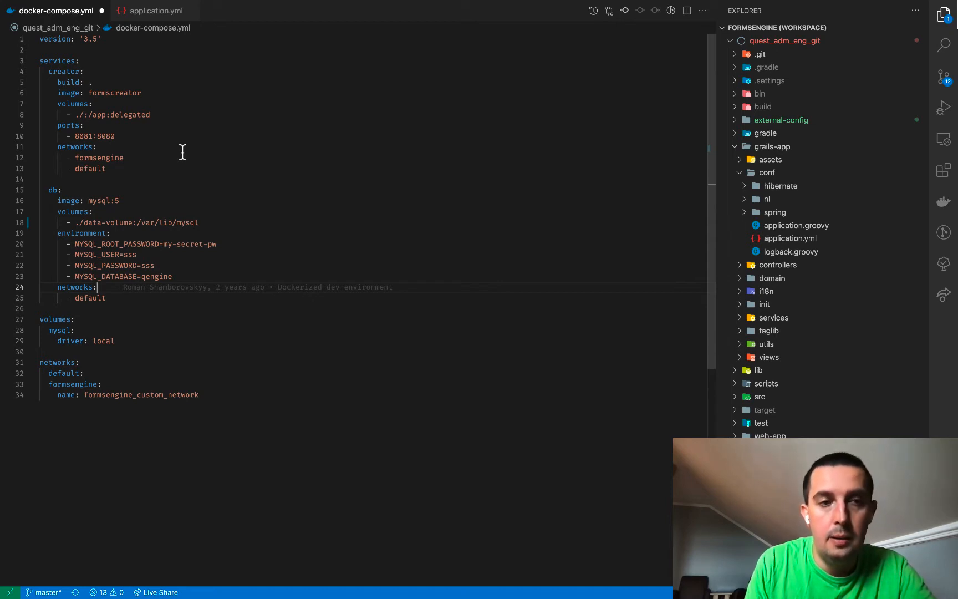
left_click(109, 298)
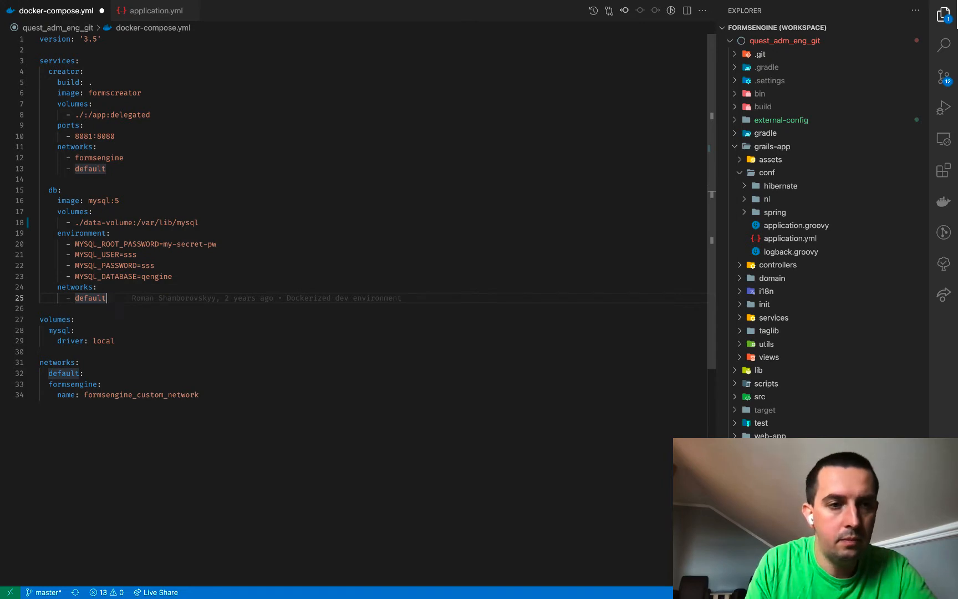
key("Return")
key("Return")
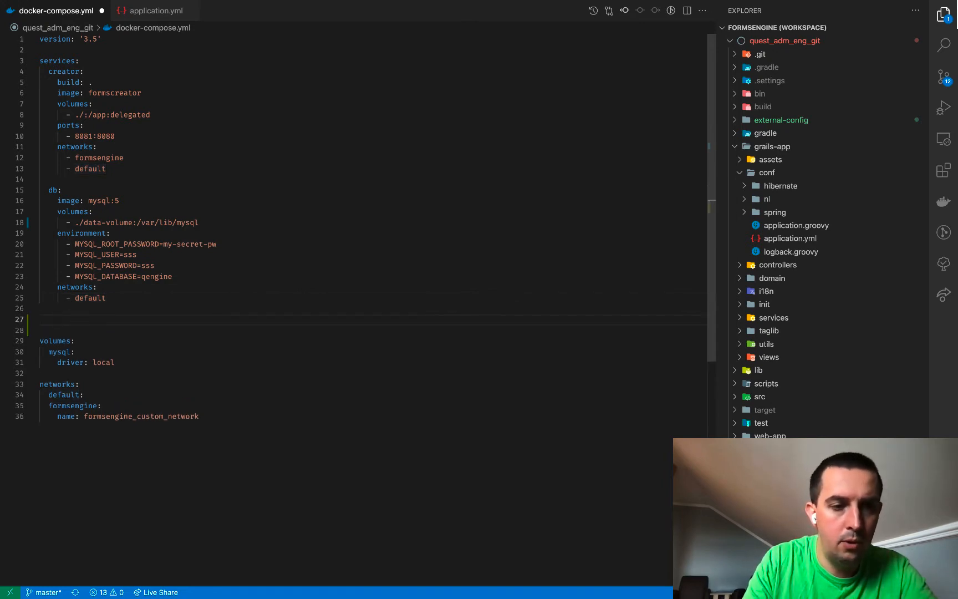
Paste a phpMyAdmin service block after db and reformat the file
key("super+v")
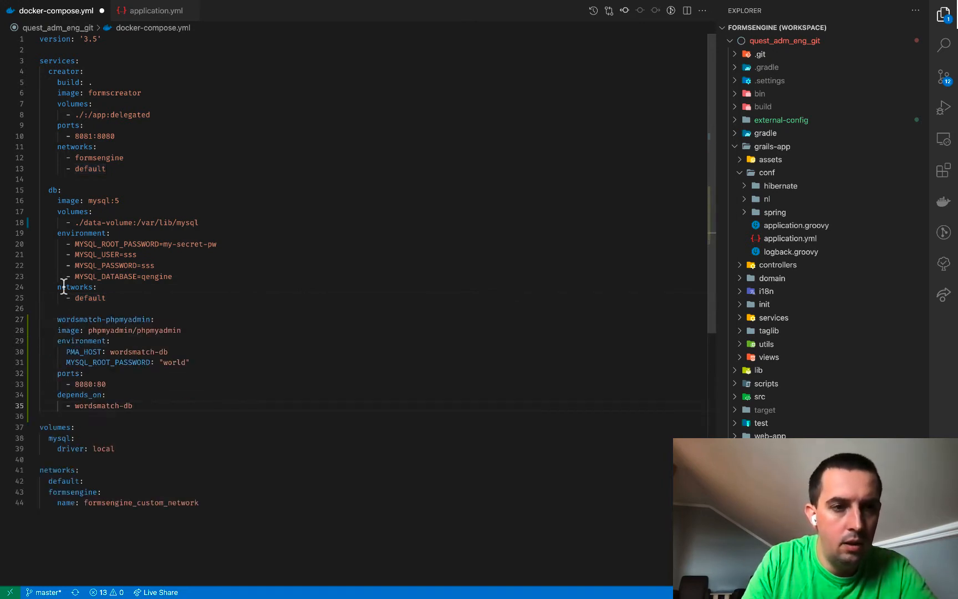
left_click(56, 319)
key("BackSpace")
key("BackSpace")
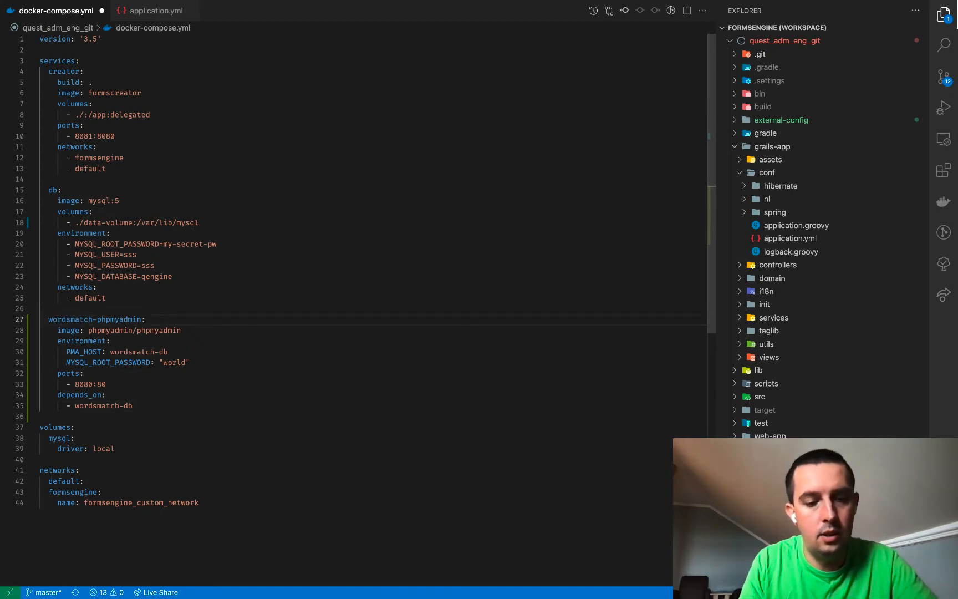
key("shift+alt+f")
left_click(225, 245)
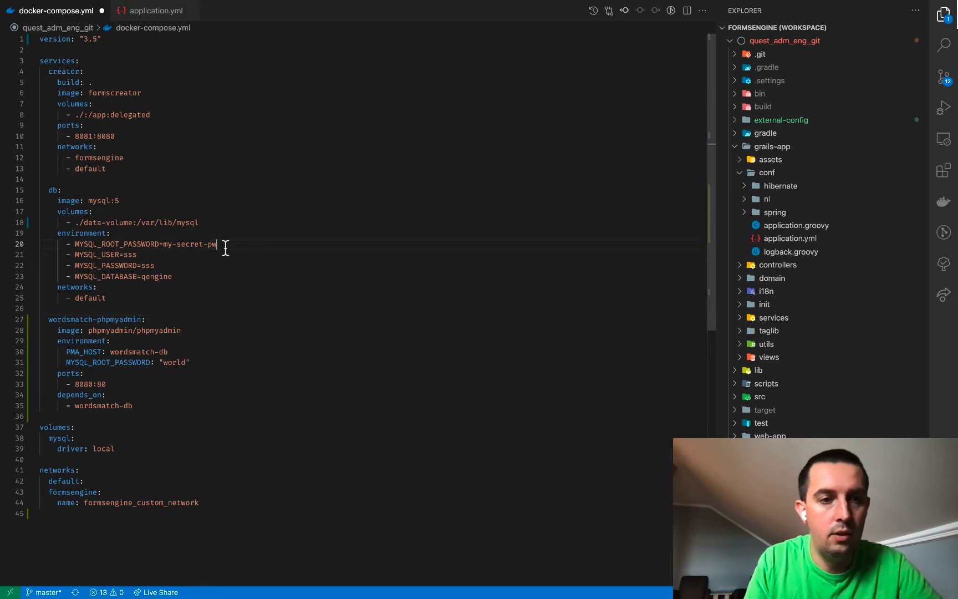
Rename the pasted service to phpmyadmin and select its wordsmatch-db host value
left_click_drag(97, 320, 57, 319)
type("===")
key("BackSpace")
key("BackSpace")
key("BackSpace")
key("BackSpace")
key("BackSpace")
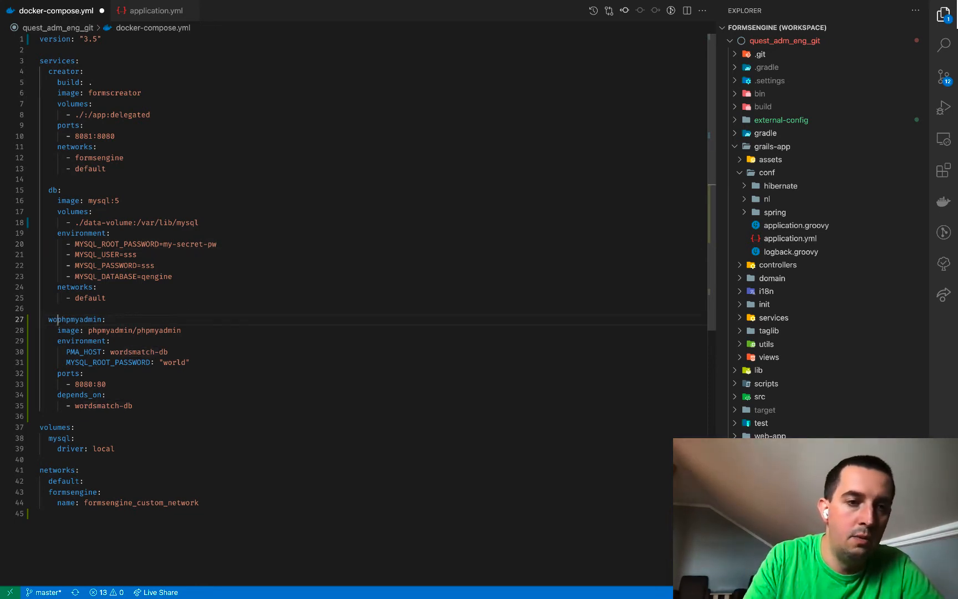
left_click(145, 286)
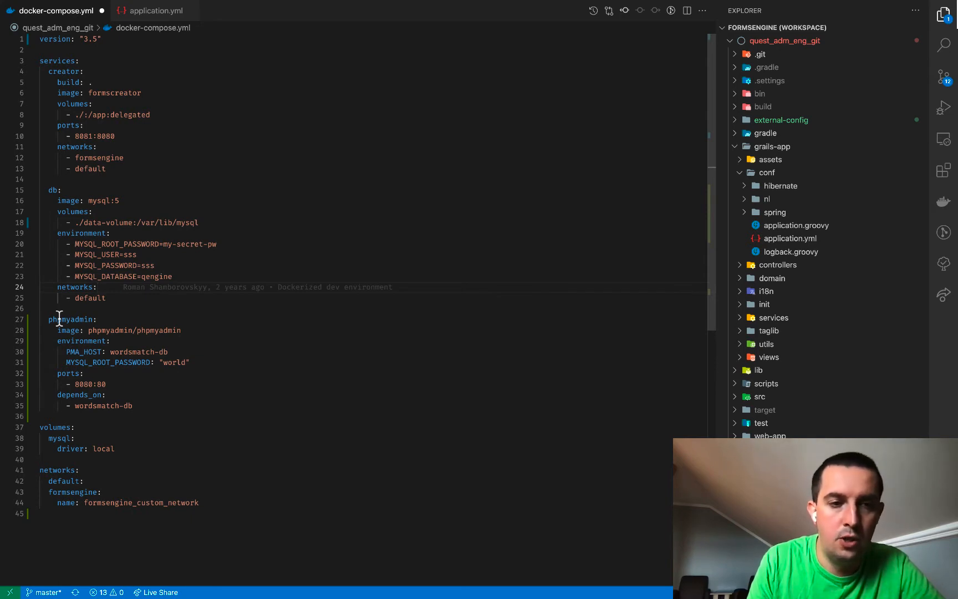
left_click_drag(168, 352, 109, 355)
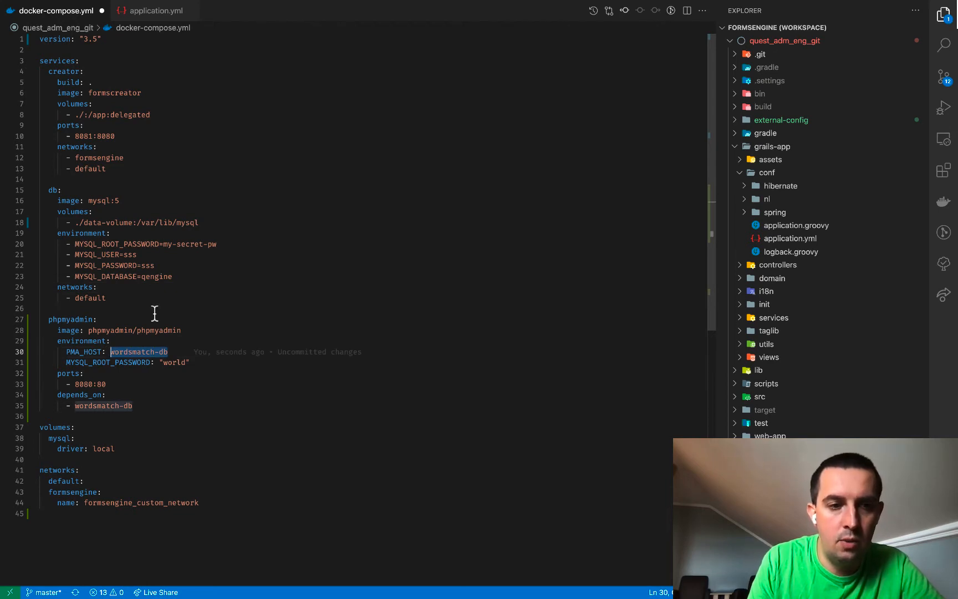
Change the phpmyadmin host value from wordsmatch-db to db
left_click(189, 306)
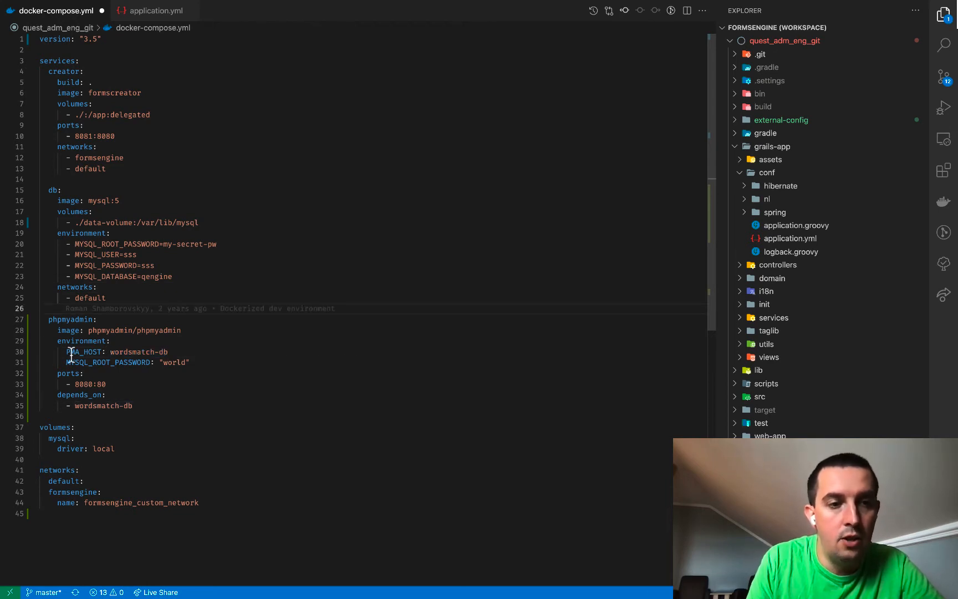
left_click_drag(70, 353, 91, 353)
double_click(124, 352)
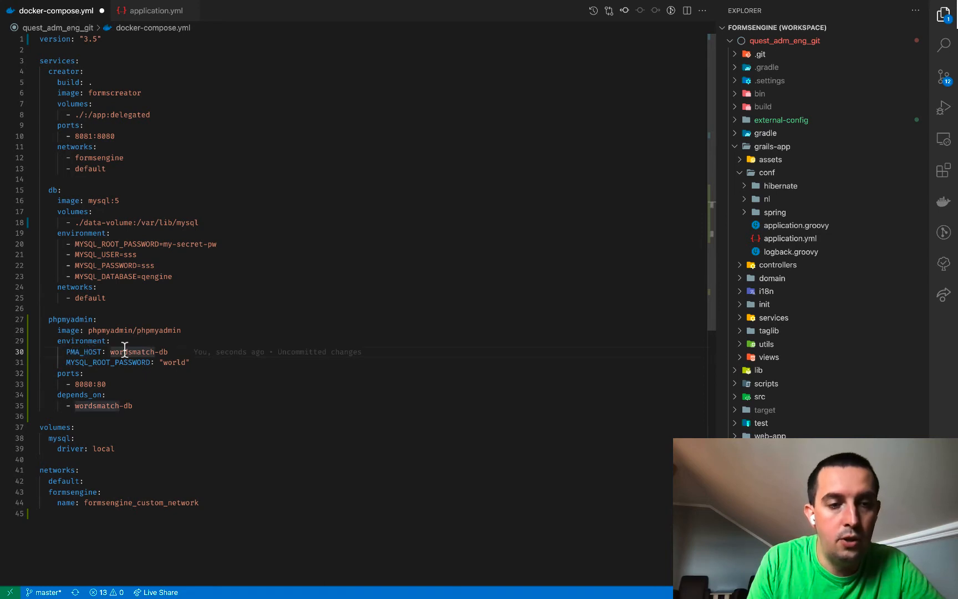
double_click(48, 189)
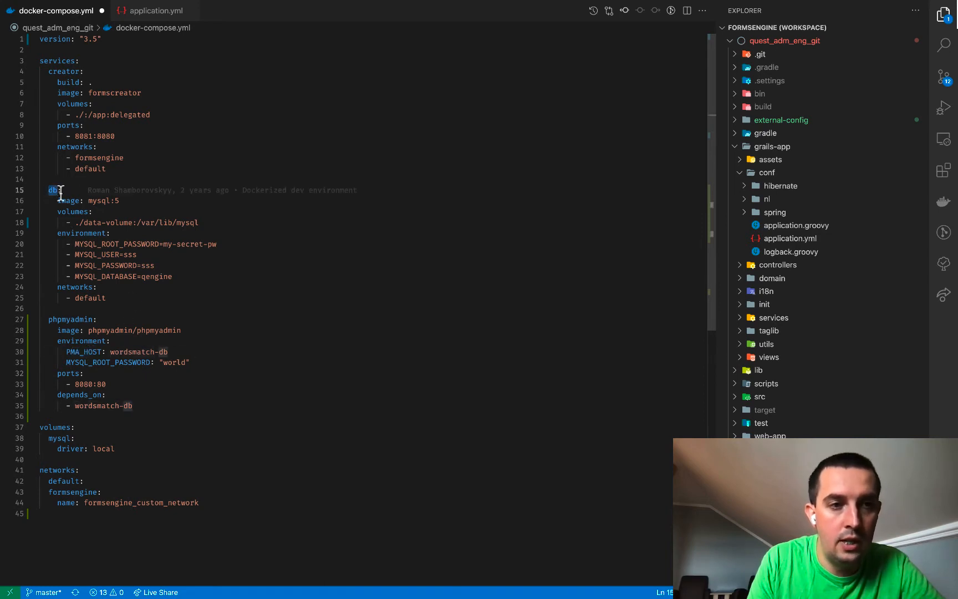
left_click(157, 351)
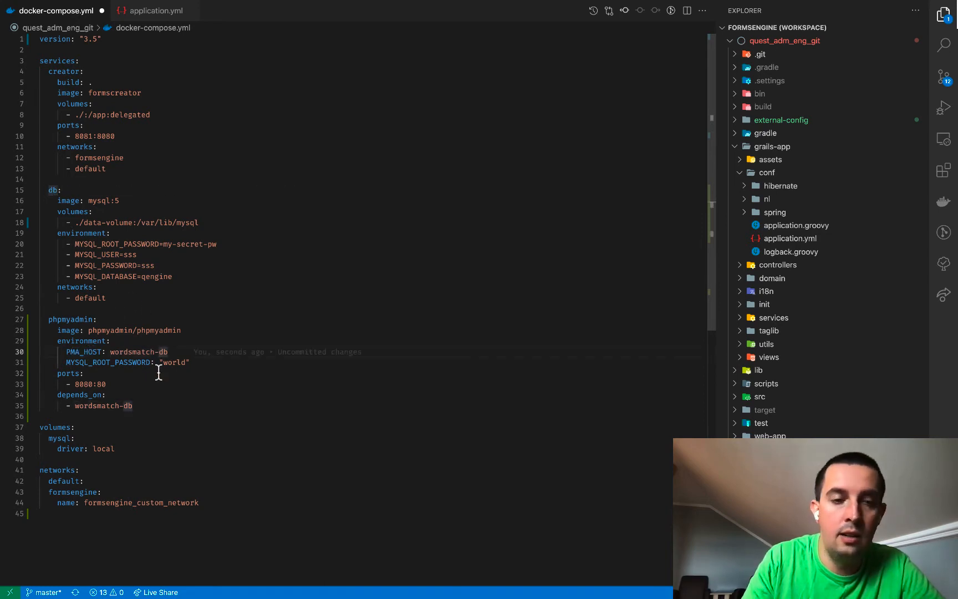
key("BackSpace")
key("BackSpace")
key("BackSpace")
key("BackSpace")
key("BackSpace")
key("BackSpace")
key("BackSpace")
key("BackSpace")
key("BackSpace")
key("BackSpace")
key("BackSpace")
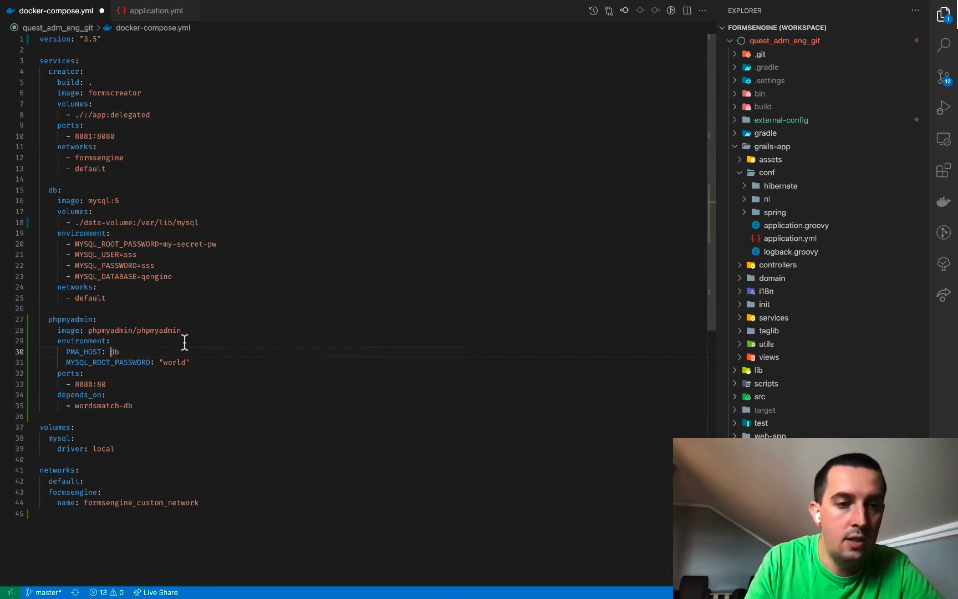
left_click(228, 289)
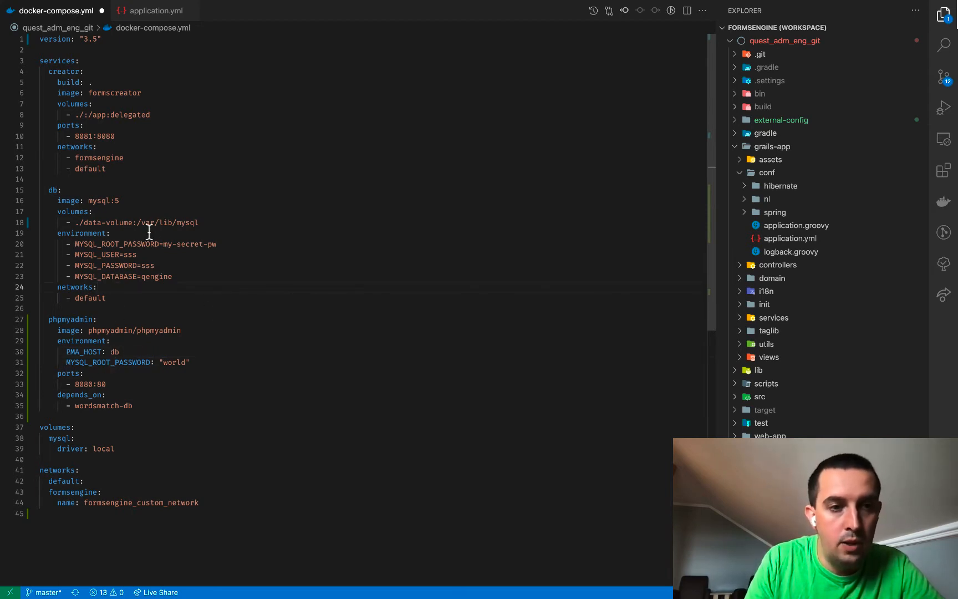
Copy the db service's root password into phpmyadmin's root password setting
left_click_drag(164, 244, 215, 244)
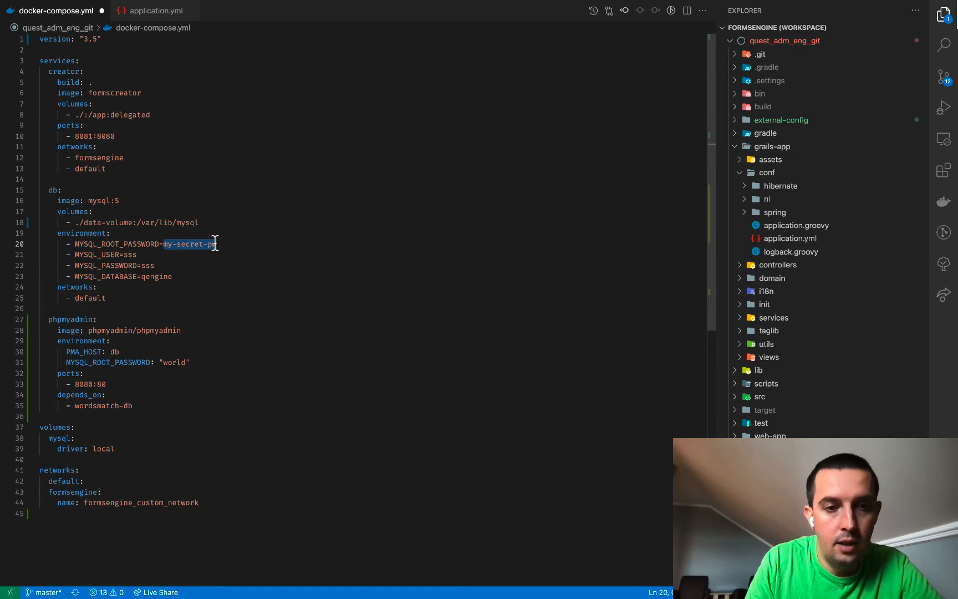
key("ctrl+c")
double_click(173, 363)
key("ctrl+v")
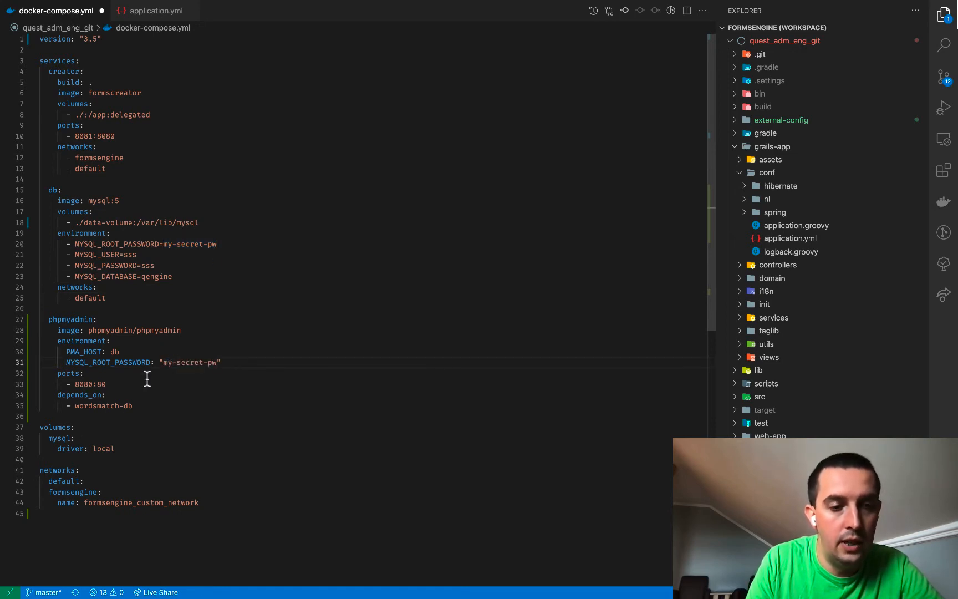
Change the phpmyadmin port mapping from 8080:80 to 8090:80
double_click(101, 384)
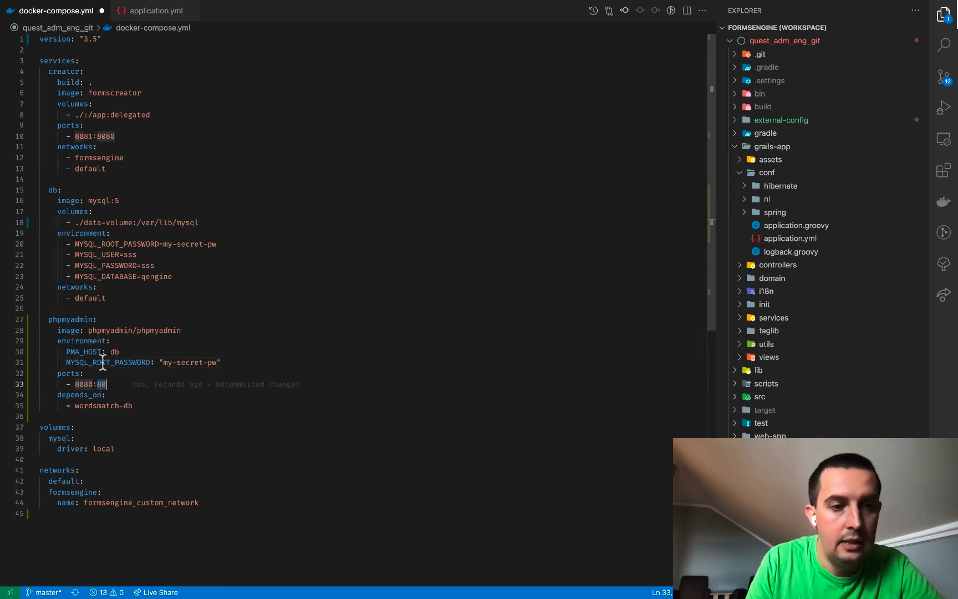
double_click(133, 331)
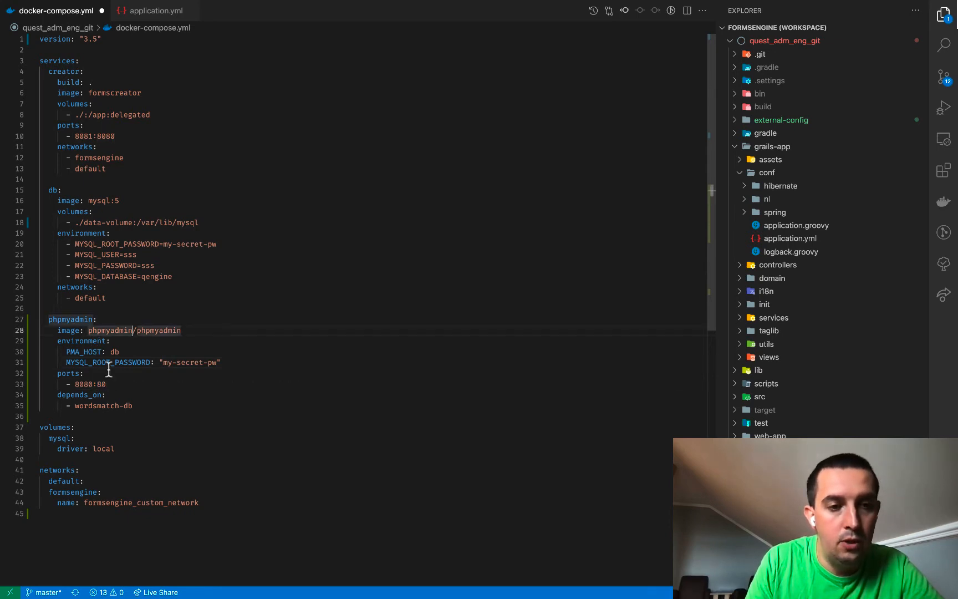
double_click(82, 384)
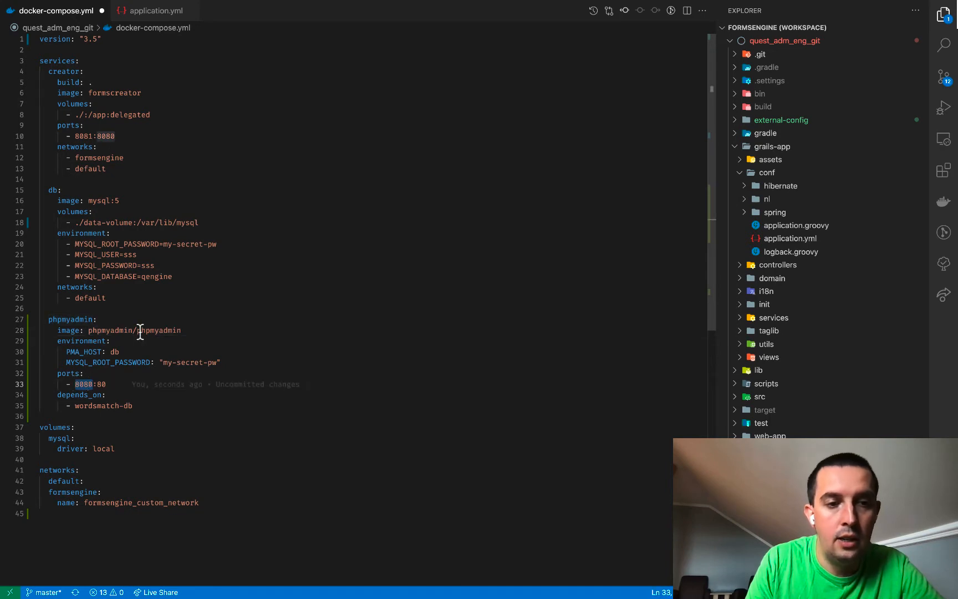
left_click(88, 384)
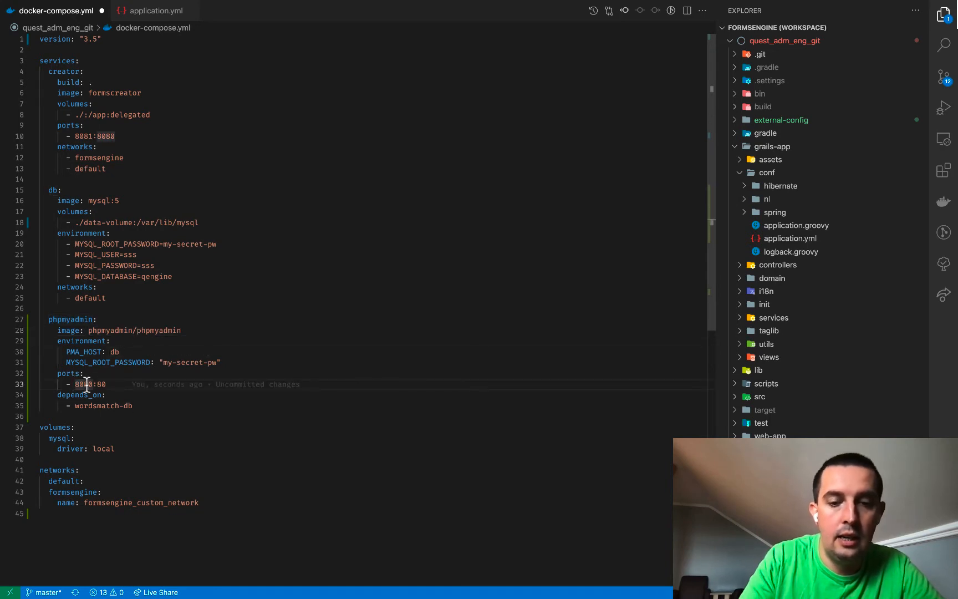
key("BackSpace")
type("9")
left_click(232, 285)
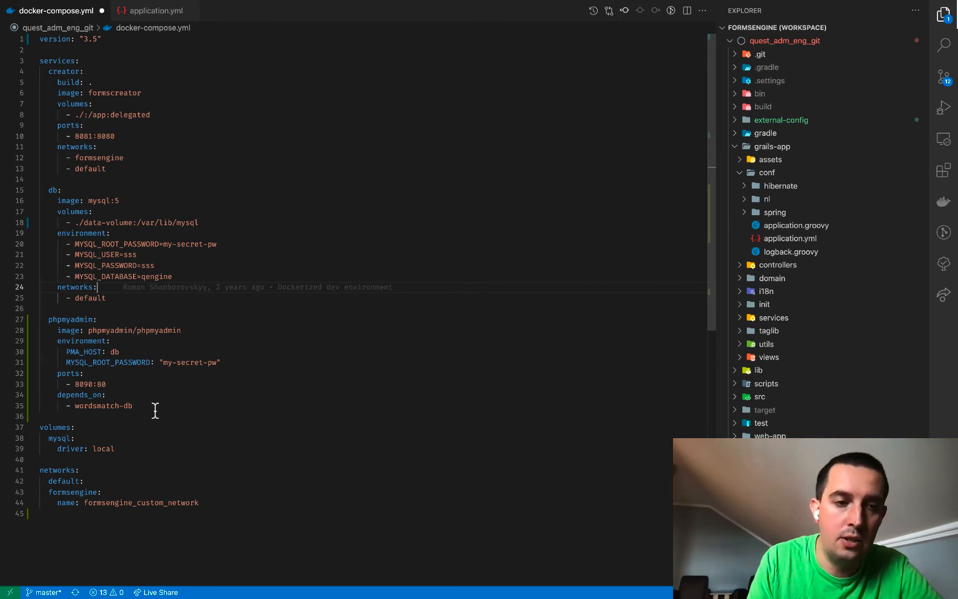
Replace the wordsmatch-db dependency with db under depends_on and save the file
left_click_drag(56, 394, 109, 394)
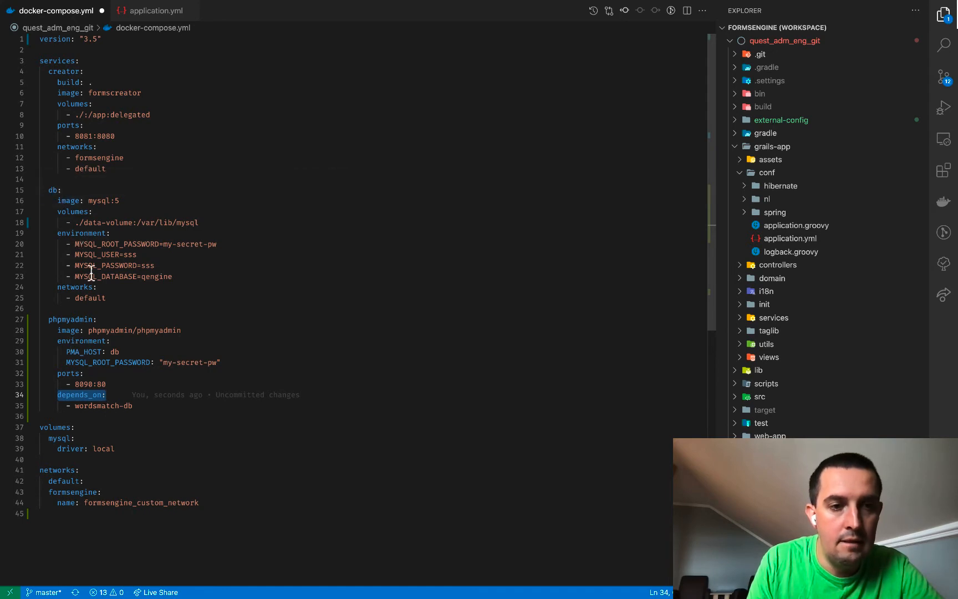
left_click_drag(75, 406, 133, 406)
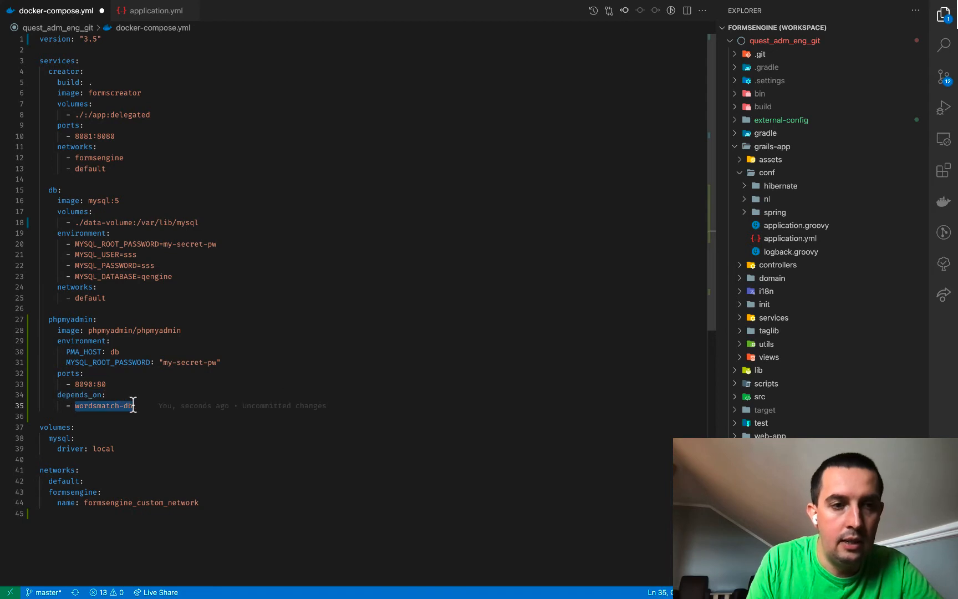
type("db")
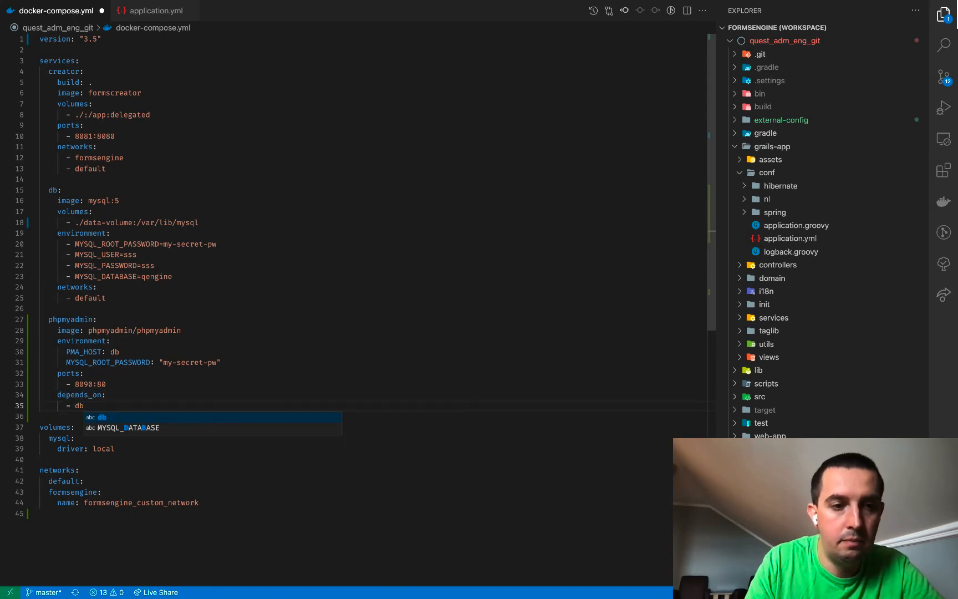
left_click(135, 362)
left_click(141, 382)
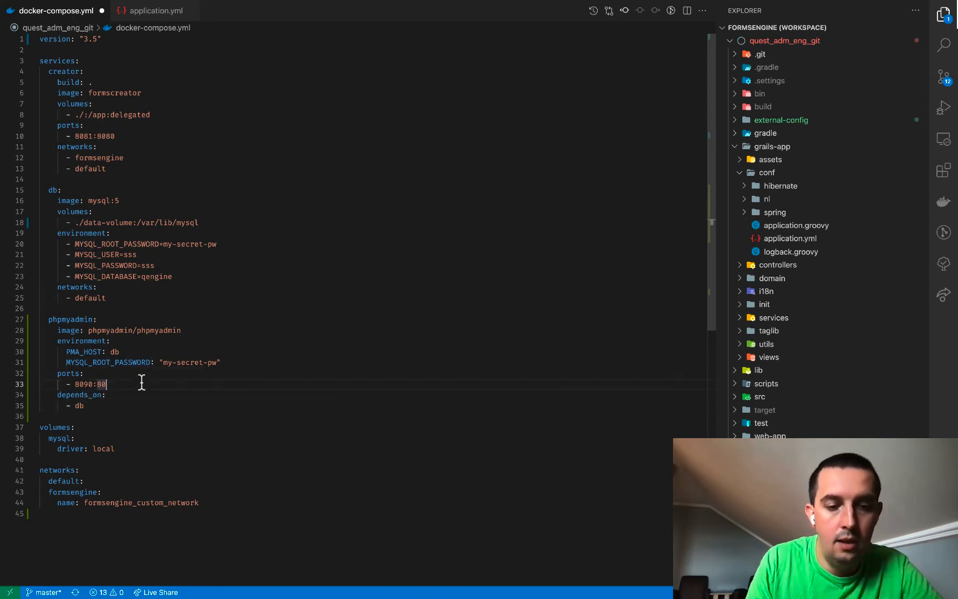
double_click(52, 189)
left_click(147, 394)
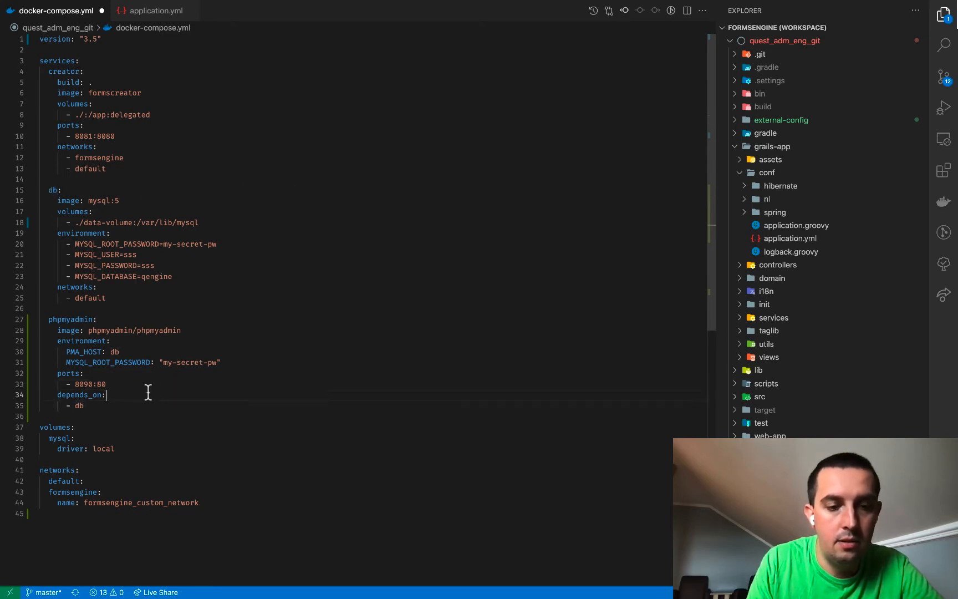
key("super+s")
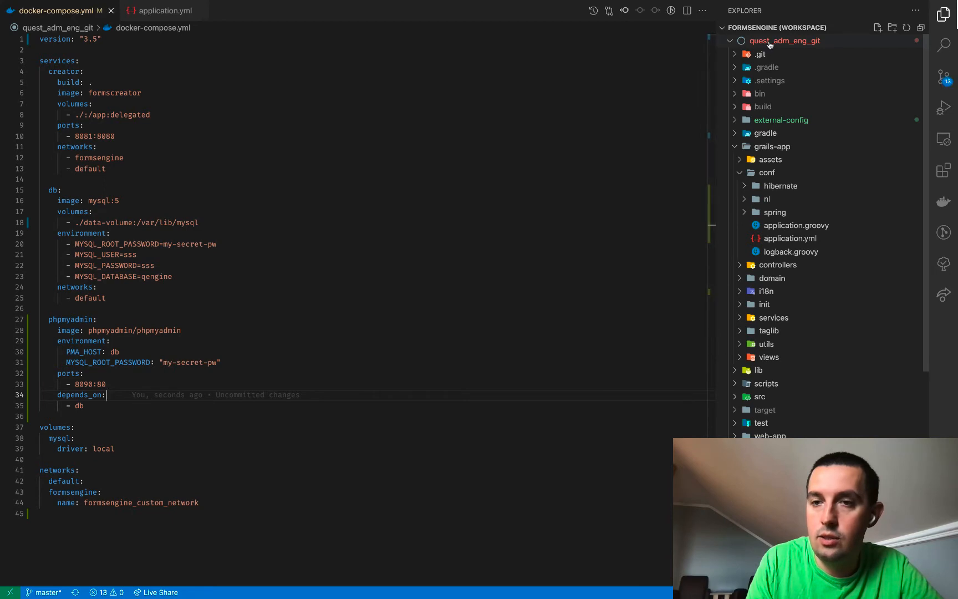
Run docker-compose up in an integrated terminal opened at the project folder
right_click(771, 40)
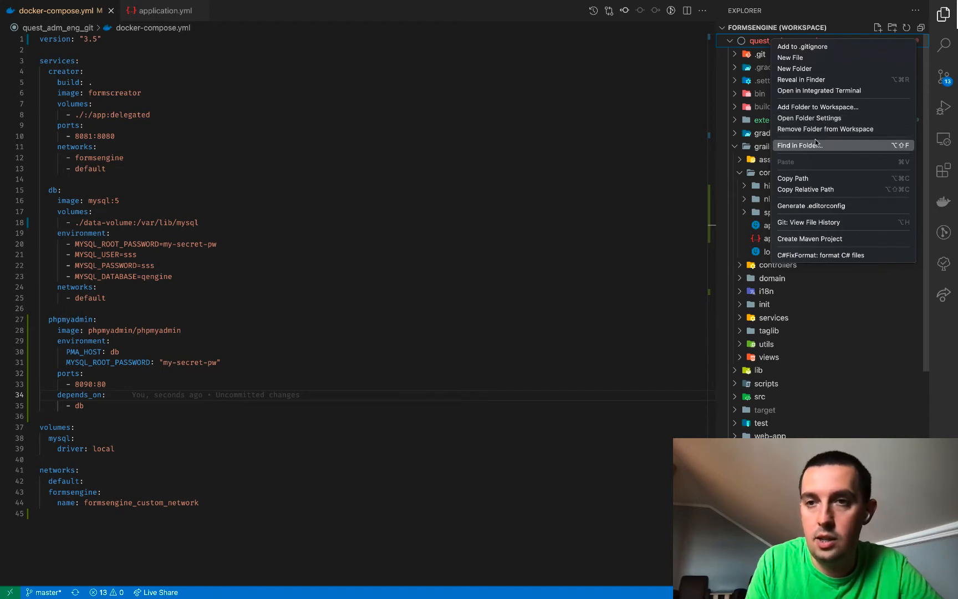
left_click(815, 90)
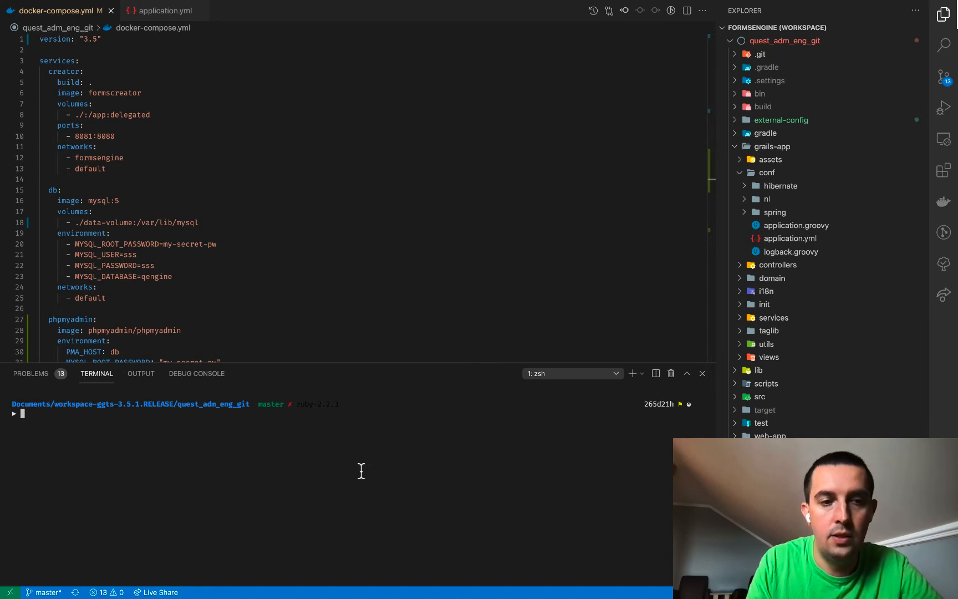
type("docker-comp")
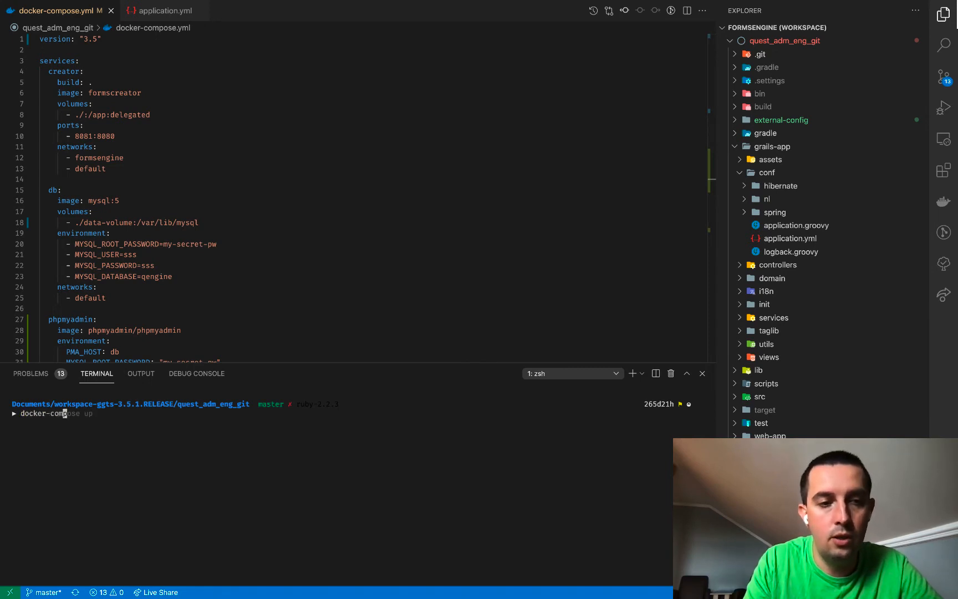
type("ose up")
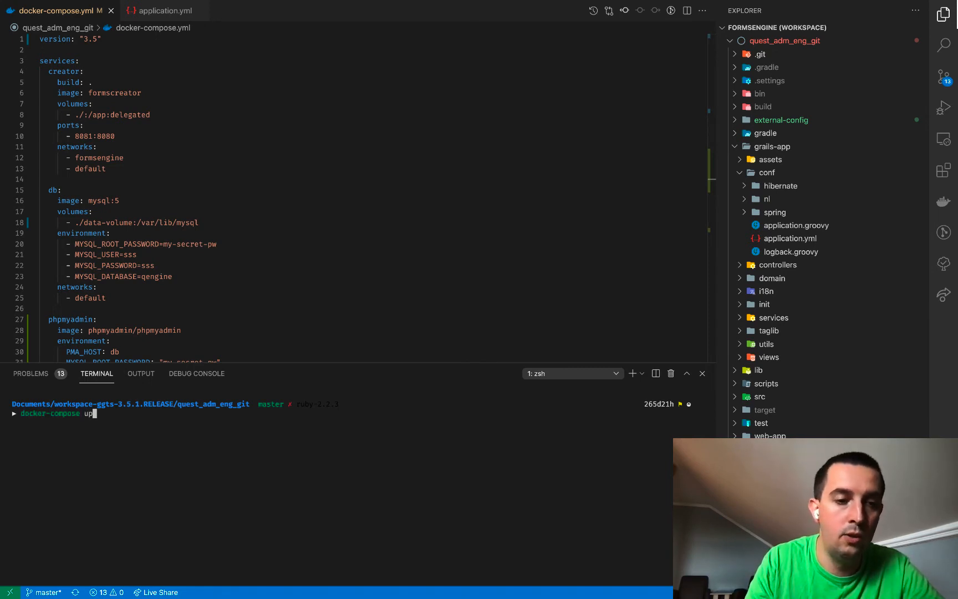
key("Return")
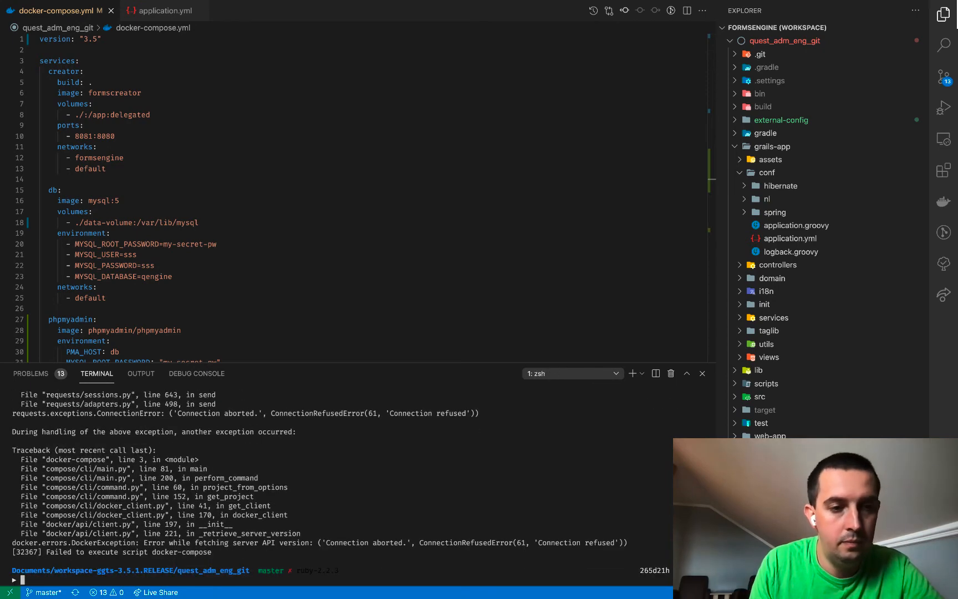
Launch the Docker app after the connection-refused failure
key("F4")
type("docker")
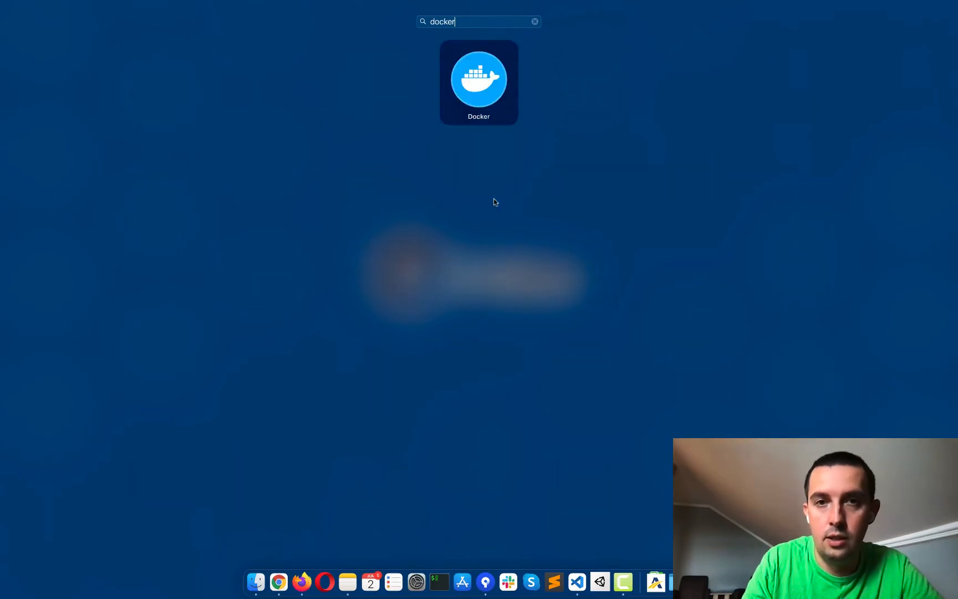
key("Return")
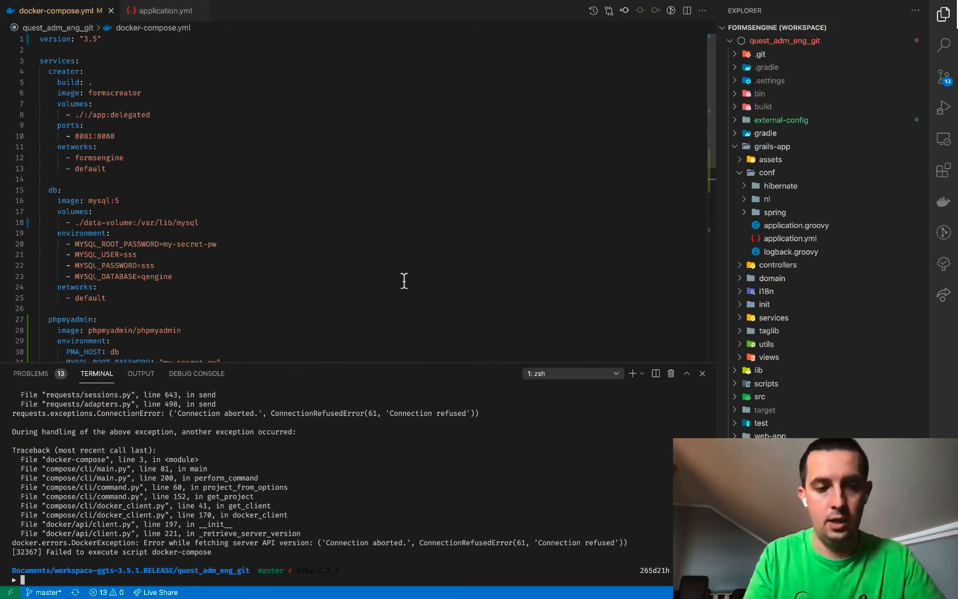
Clear the terminal and rerun docker-compose up
type("clear")
key("Return")
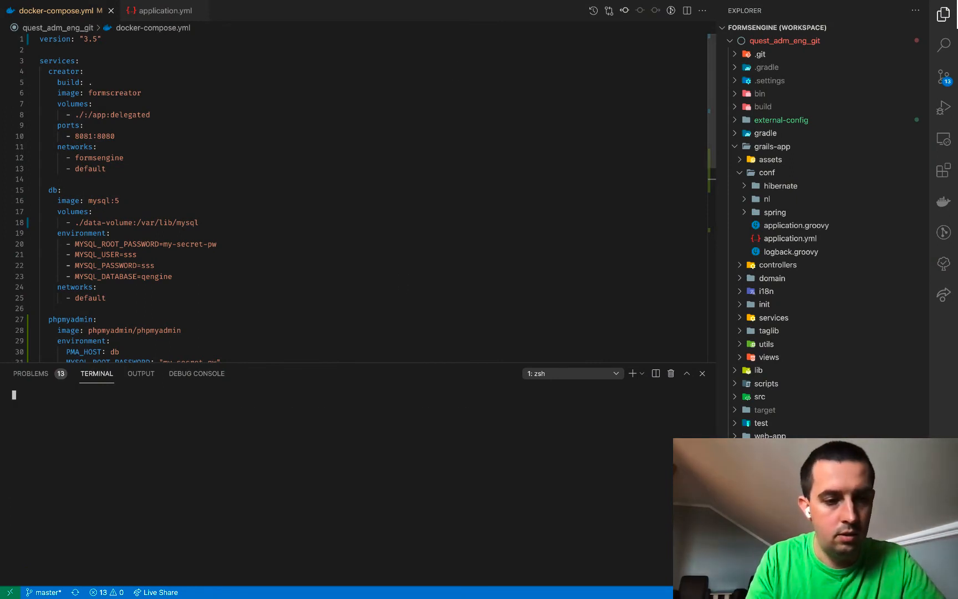
type("docker")
key("Right")
key("Return")
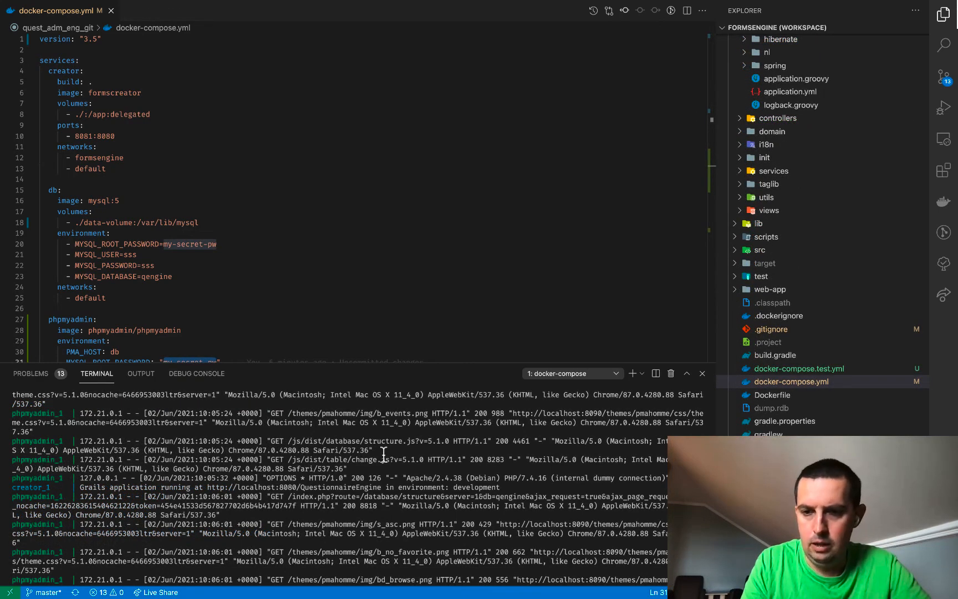
Read the container logs and open localhost:8080/QuestionnaireEngine in the browser
scroll(384, 454, "up", 2)
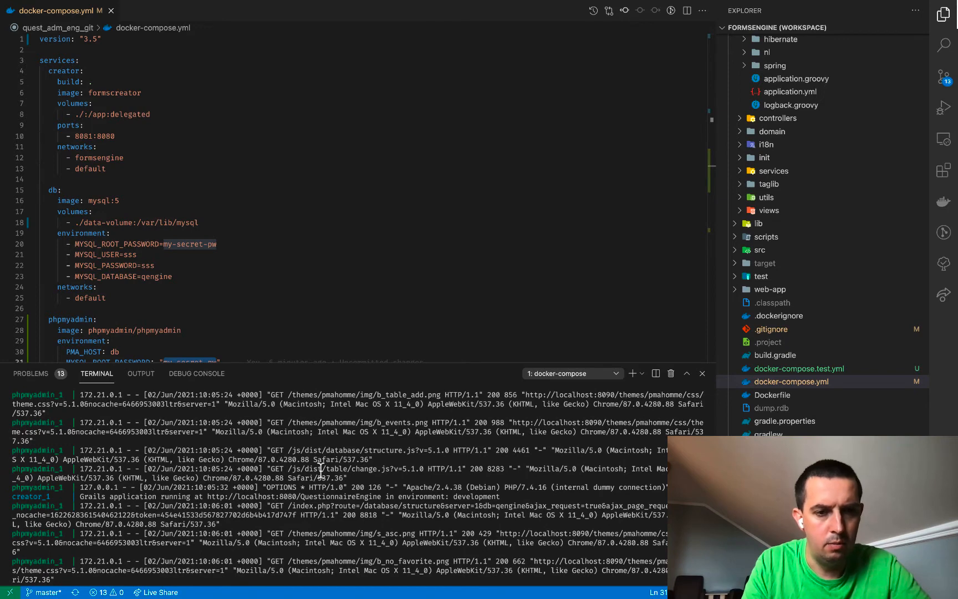
scroll(229, 459, "down", 2)
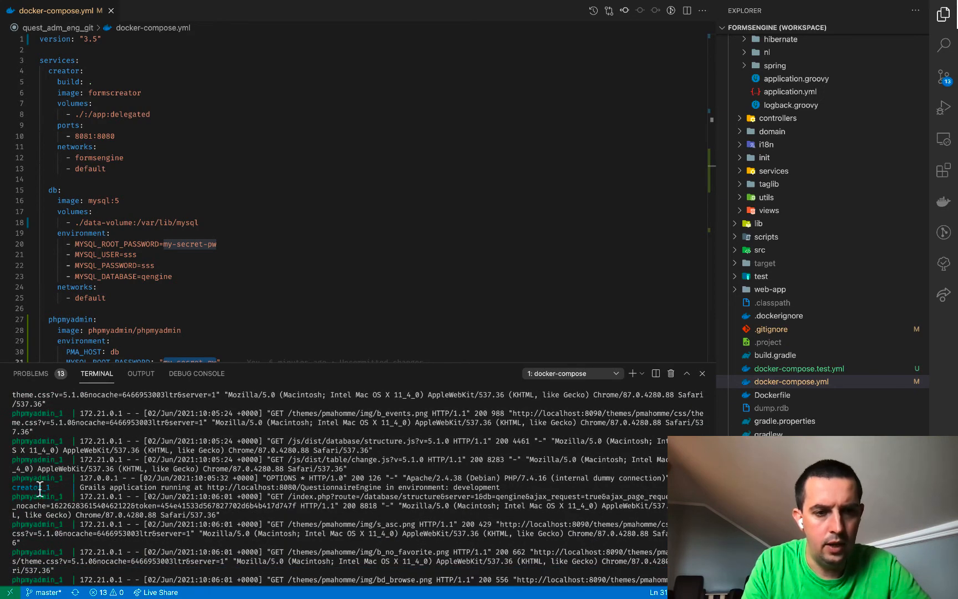
left_click_drag(41, 488, 211, 489)
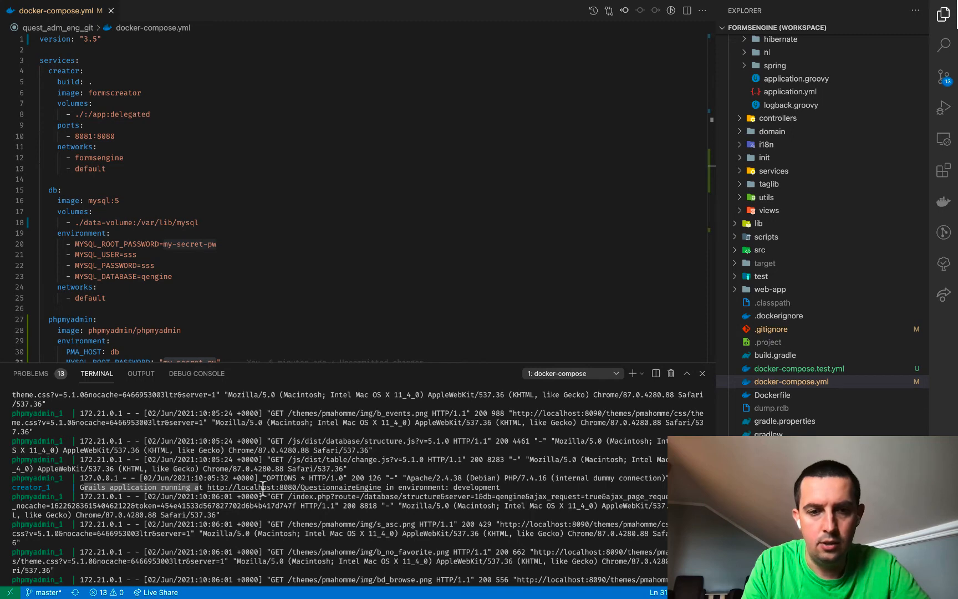
left_click(274, 488, "super")
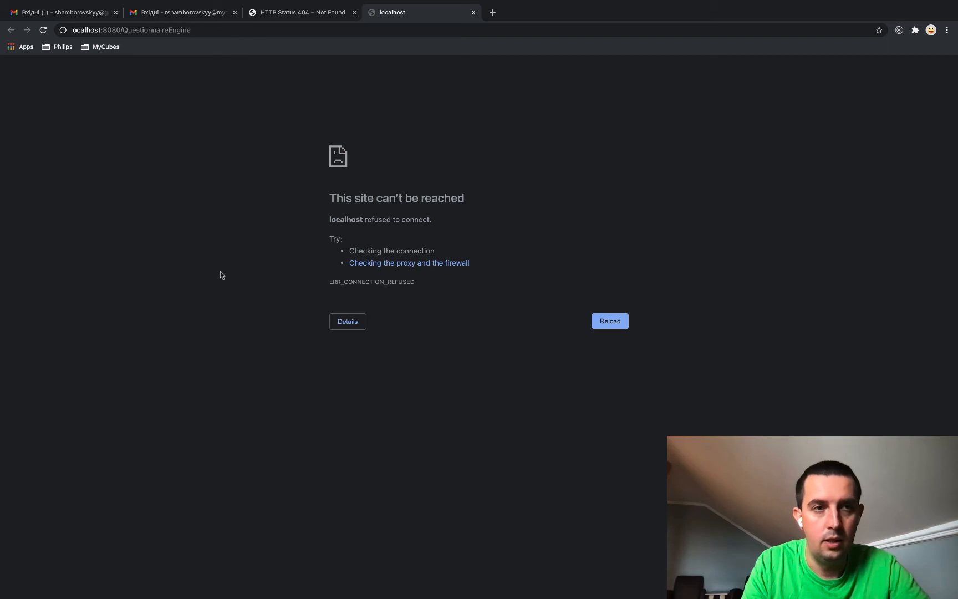
Return to VS Code and check the creator service's 8081:8080 port mapping
key("super+Tab")
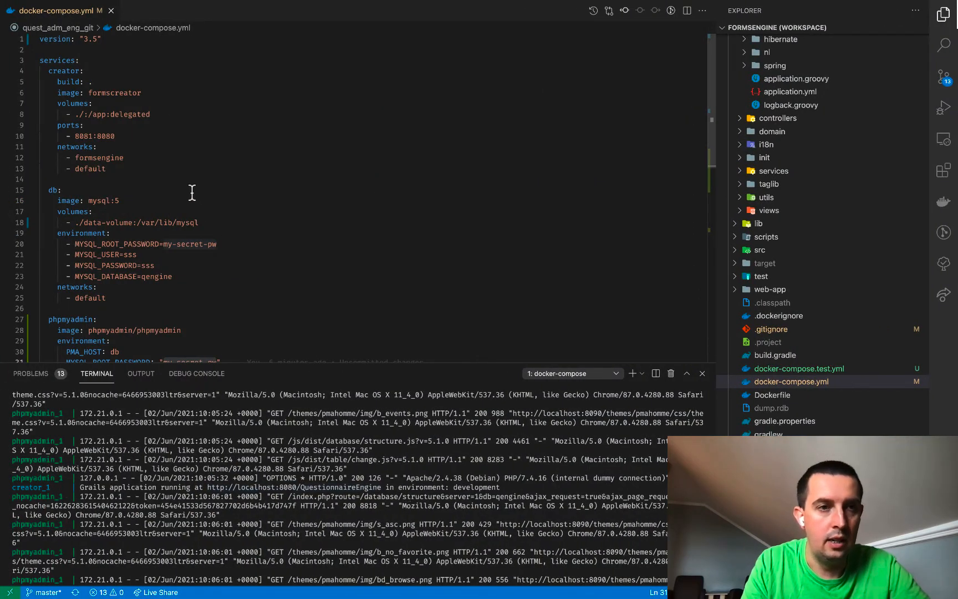
double_click(105, 136)
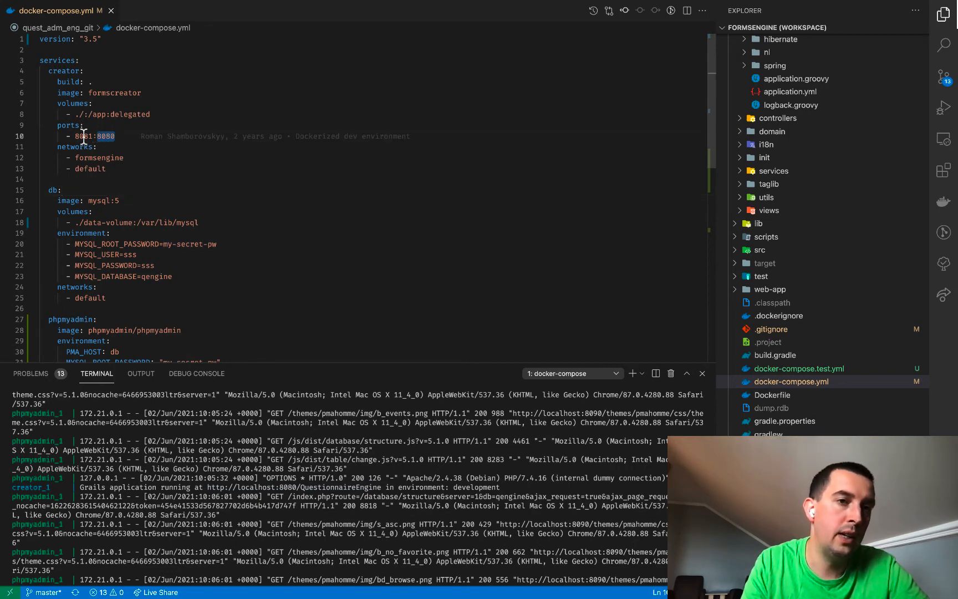
In Chrome, change the address port from 8080 to 8081 to load localhost:8081/QuestionnaireEngine
key("super+Tab")
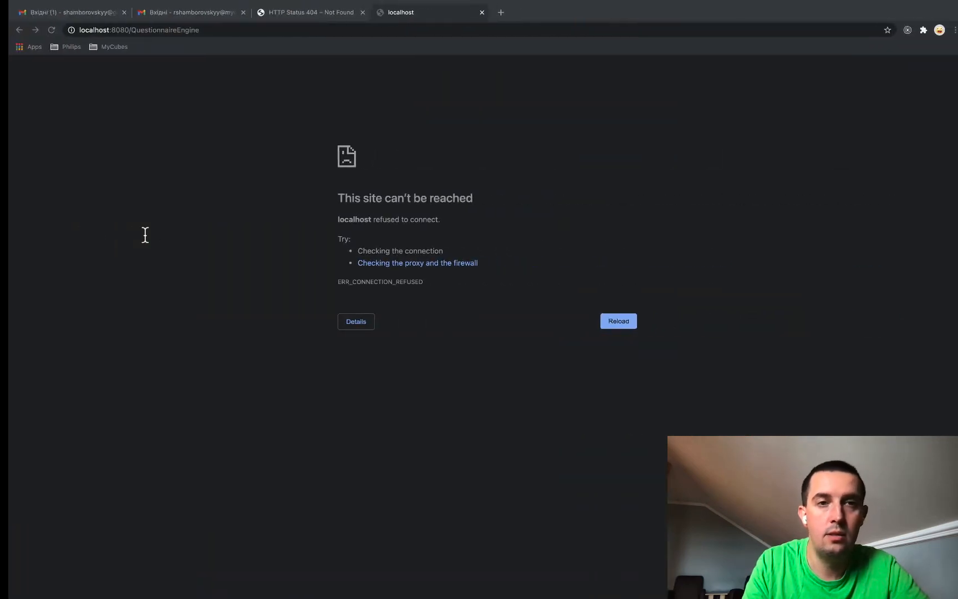
left_click(116, 30)
left_click(121, 31)
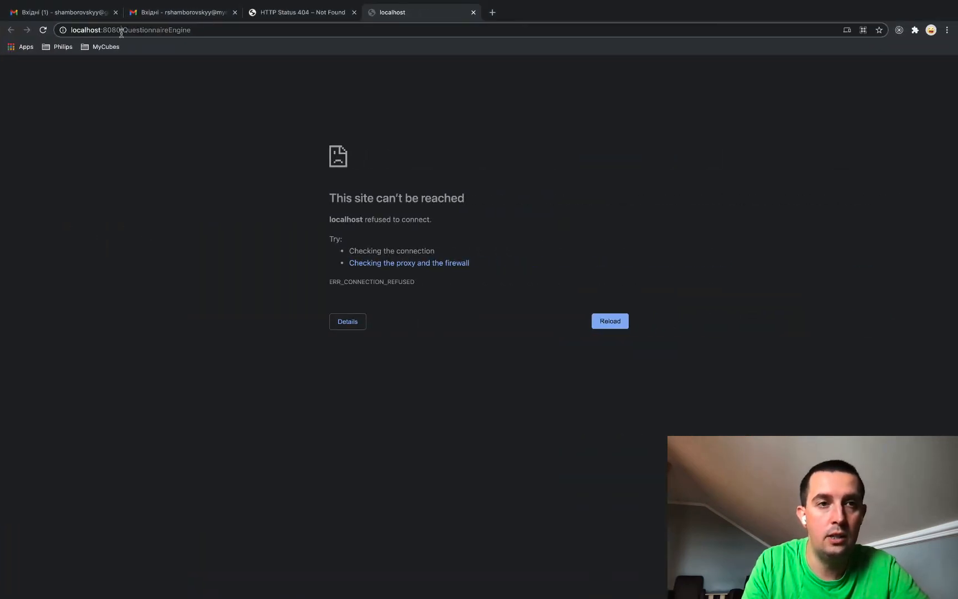
key("BackSpace")
type("1")
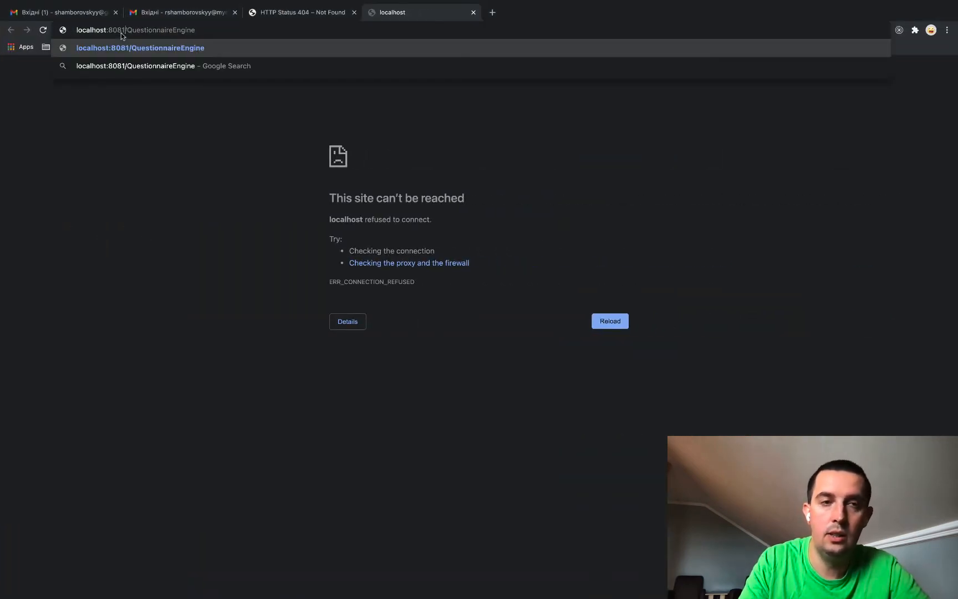
key("Return")
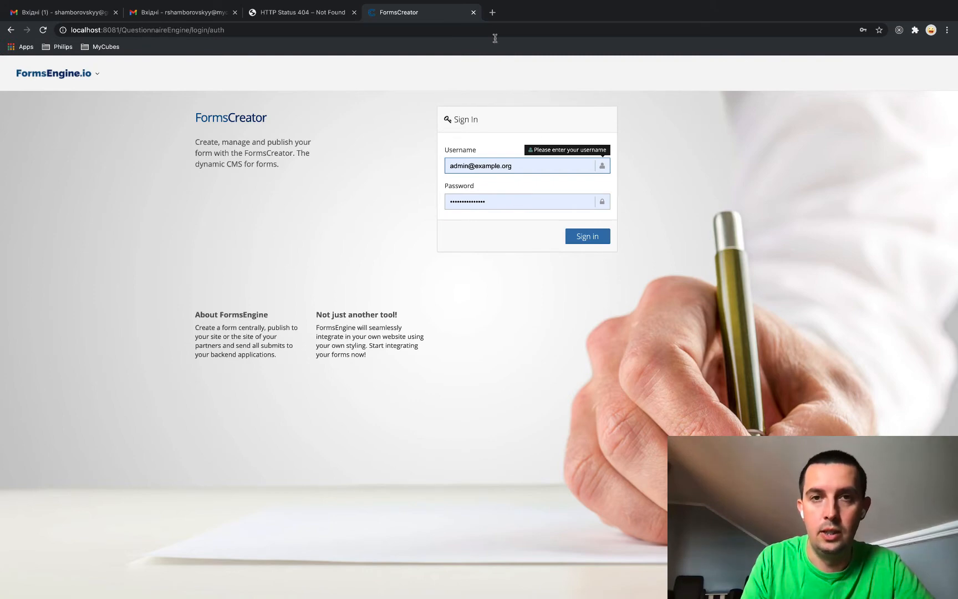
Open phpMyAdmin at localhost:8090 in a new Chrome tab
left_click(493, 12)
type("loc")
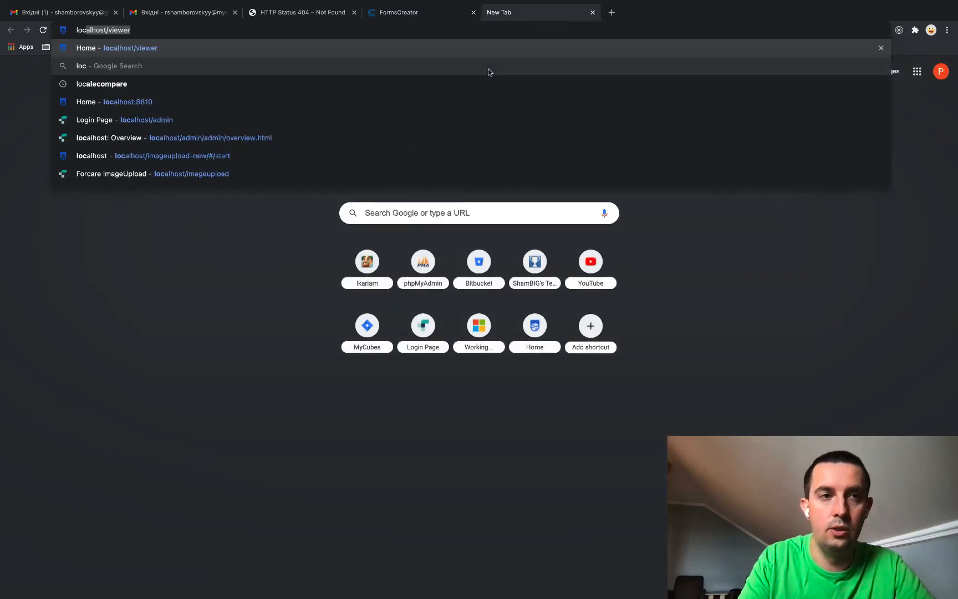
type("alhost:")
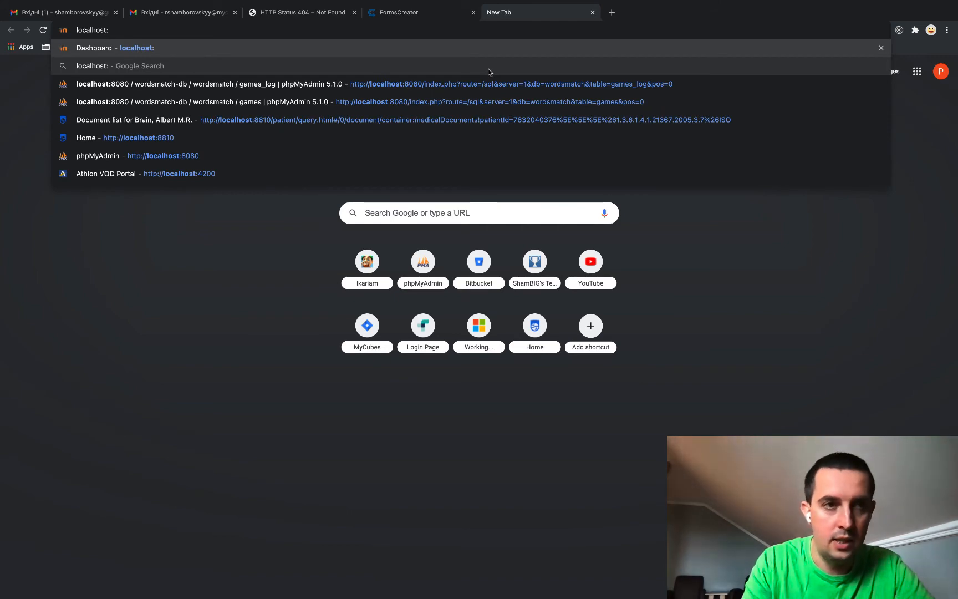
type("8090")
key("Return")
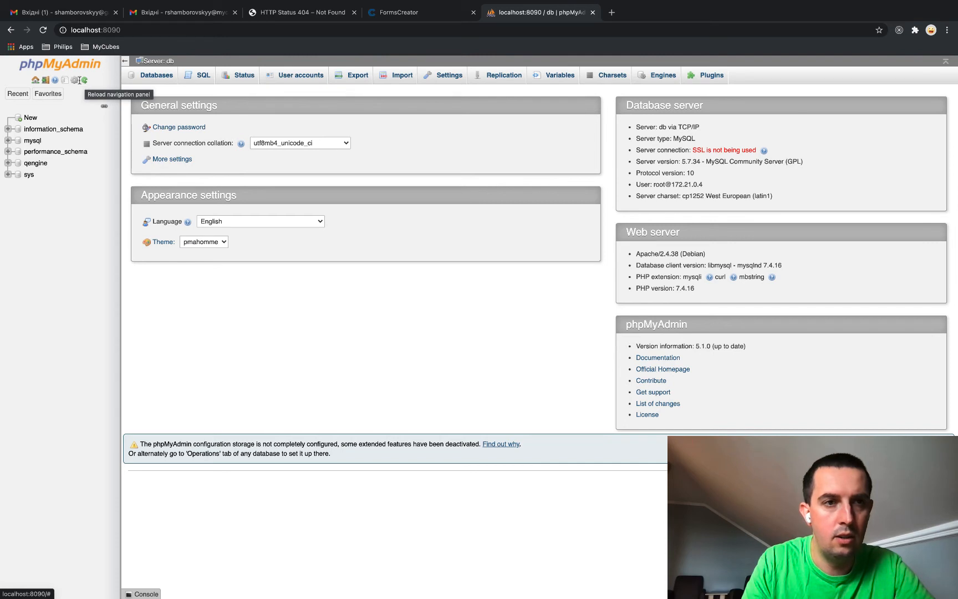
Log out of phpMyAdmin and enter root as the login username
left_click(45, 81)
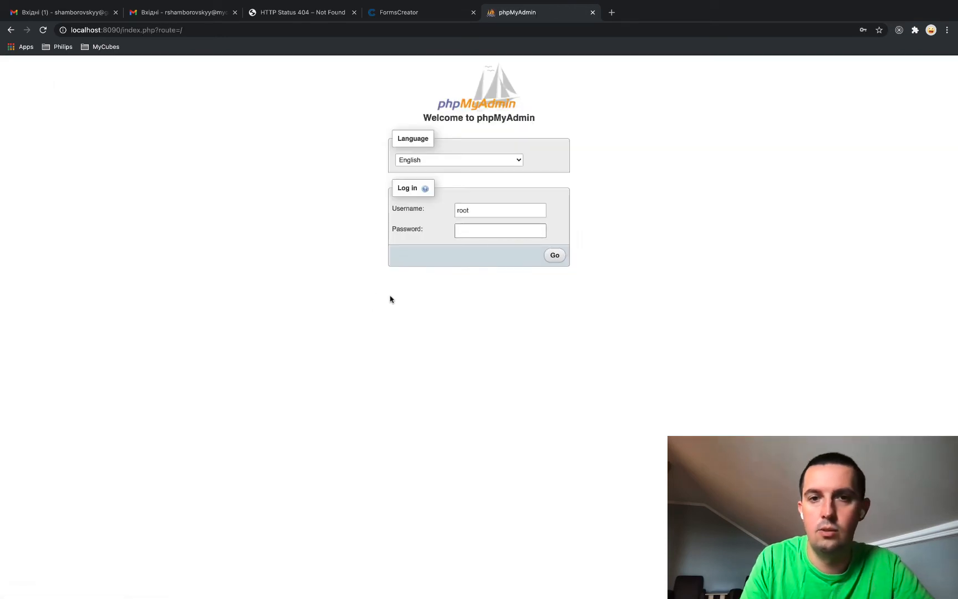
double_click(475, 212)
key("BackSpace")
left_click(364, 401)
left_click(470, 215)
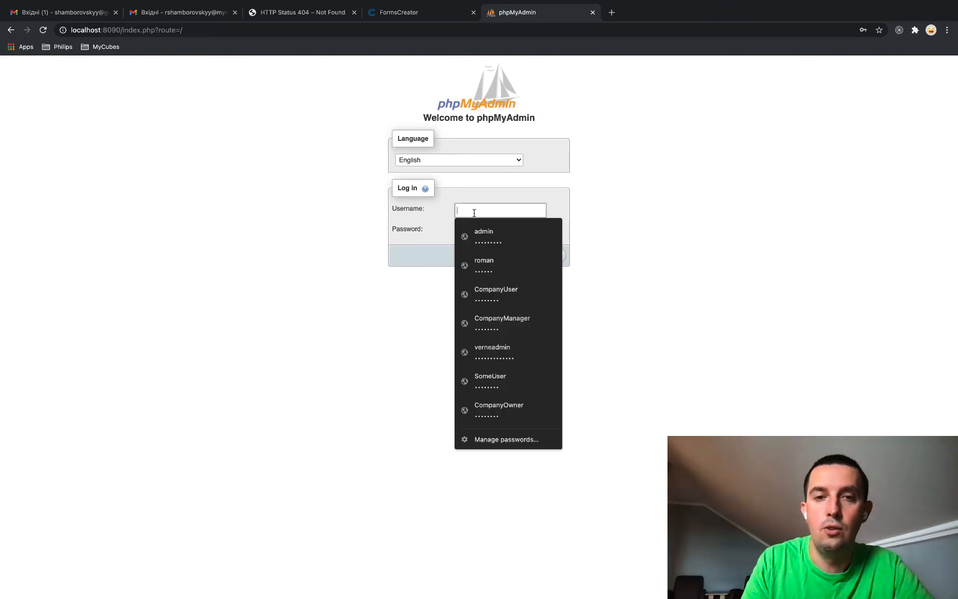
type("root")
Copy MYSQL_ROOT_PASSWORD from docker-compose.yml, paste it as the password and sign in
key("super+Tab")
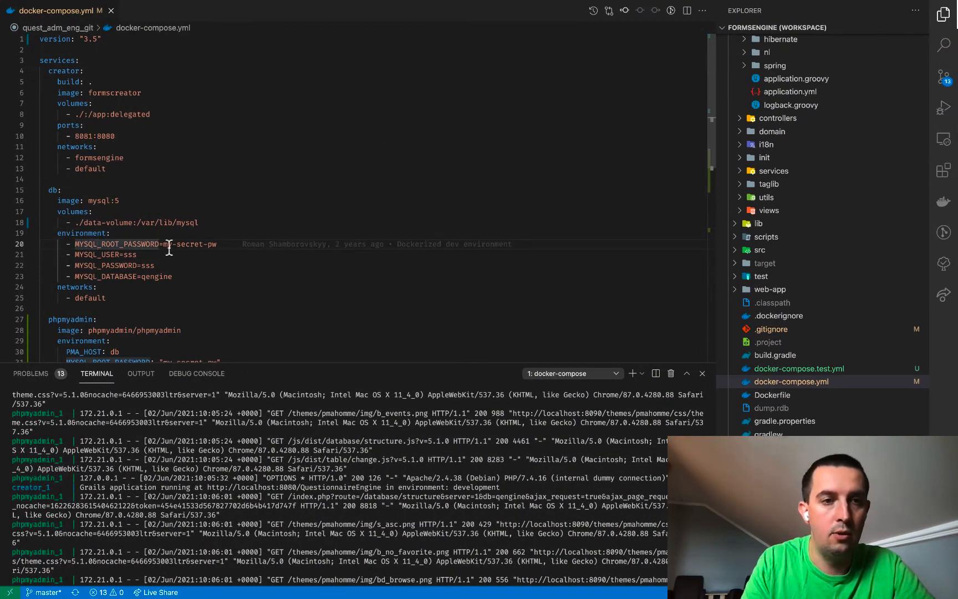
left_click_drag(163, 244, 215, 245)
key("super+c")
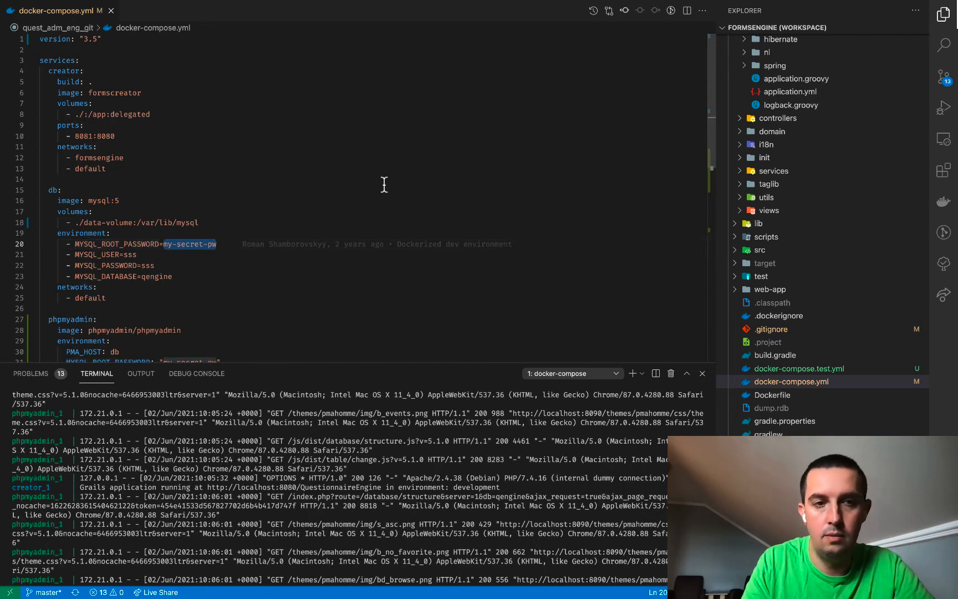
key("super+Tab")
left_click(478, 229)
key("super+v")
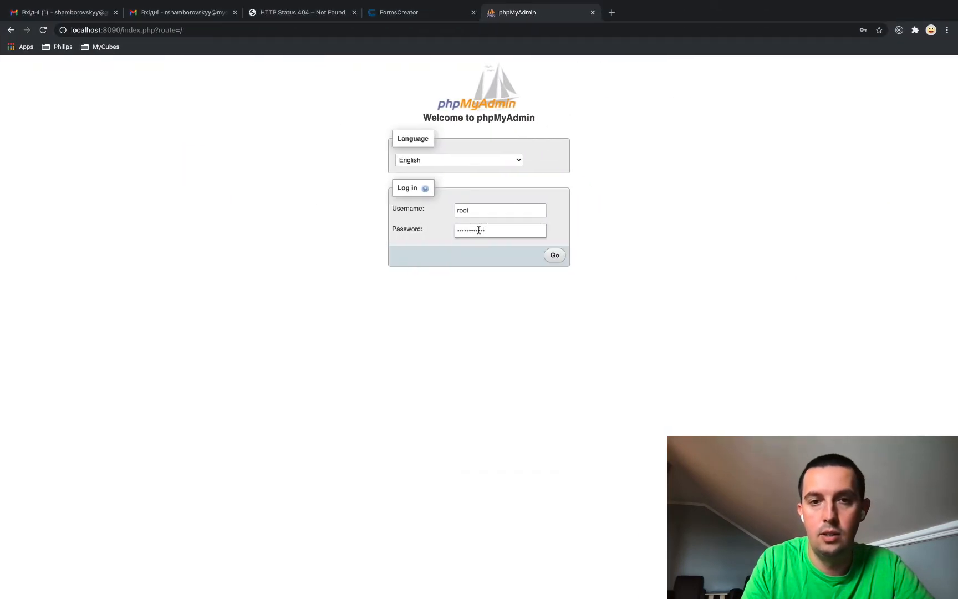
left_click(554, 255)
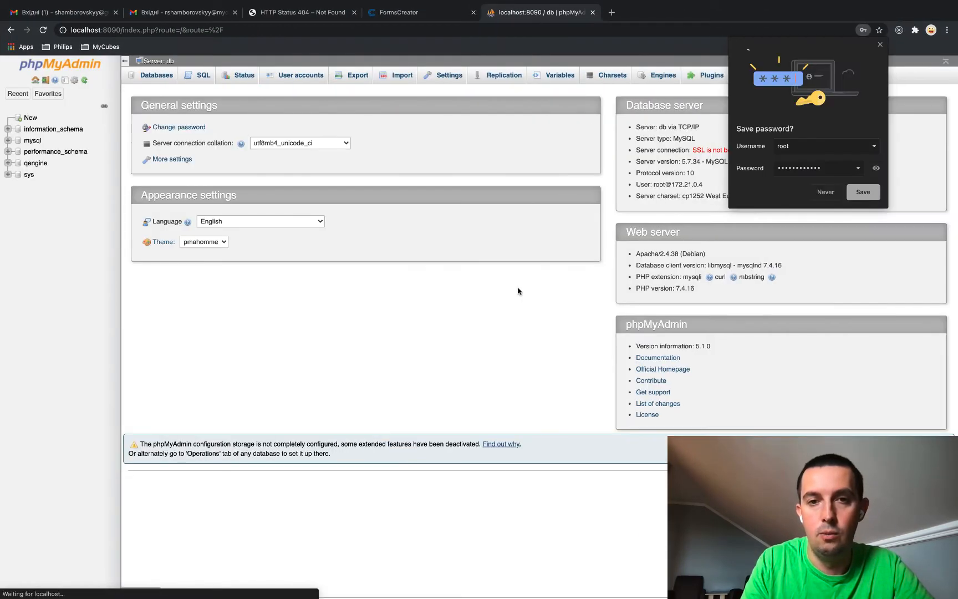
left_click(880, 44)
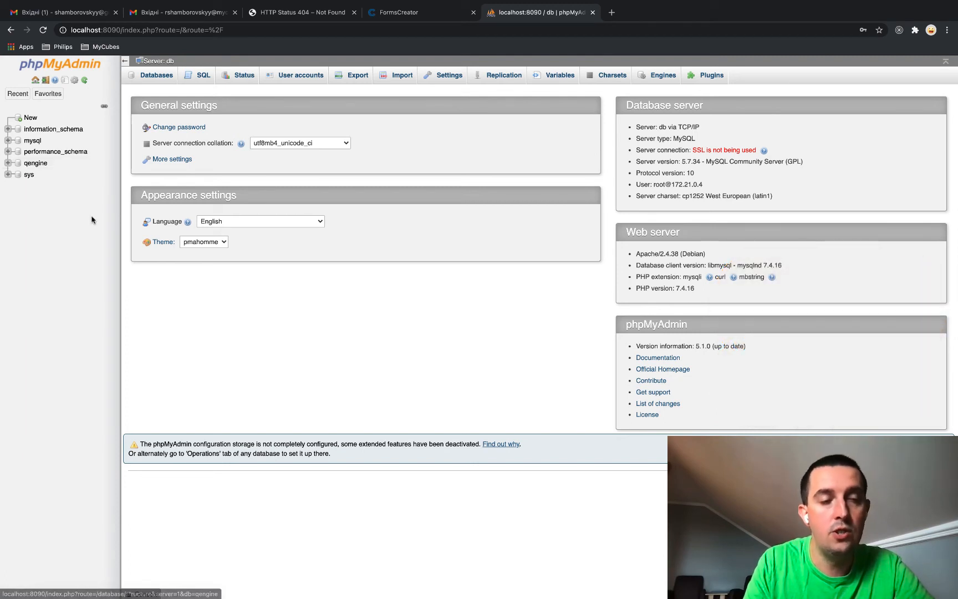
Browse the qengine database's user table, showing the single admin row
left_click(35, 164)
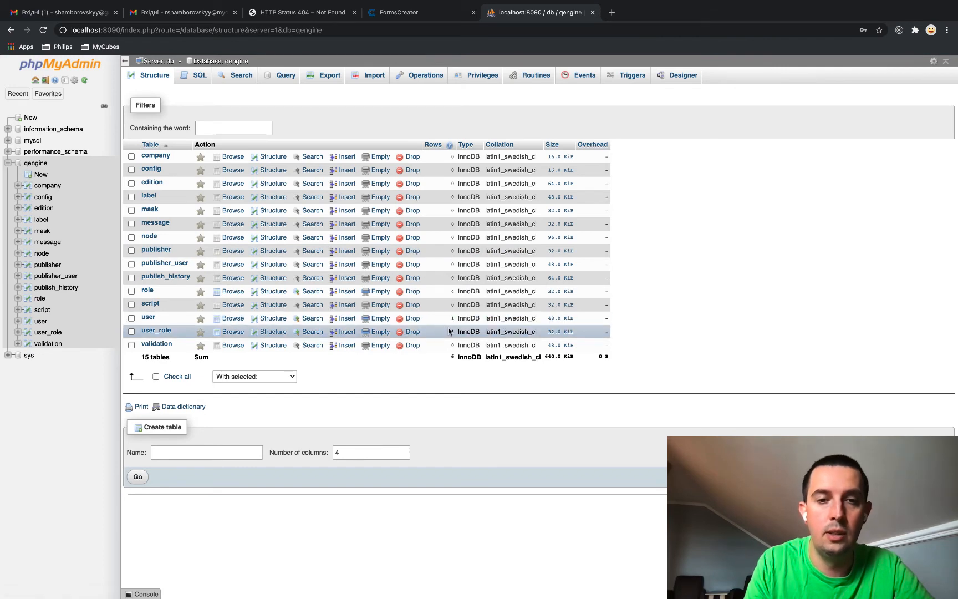
left_click(233, 319)
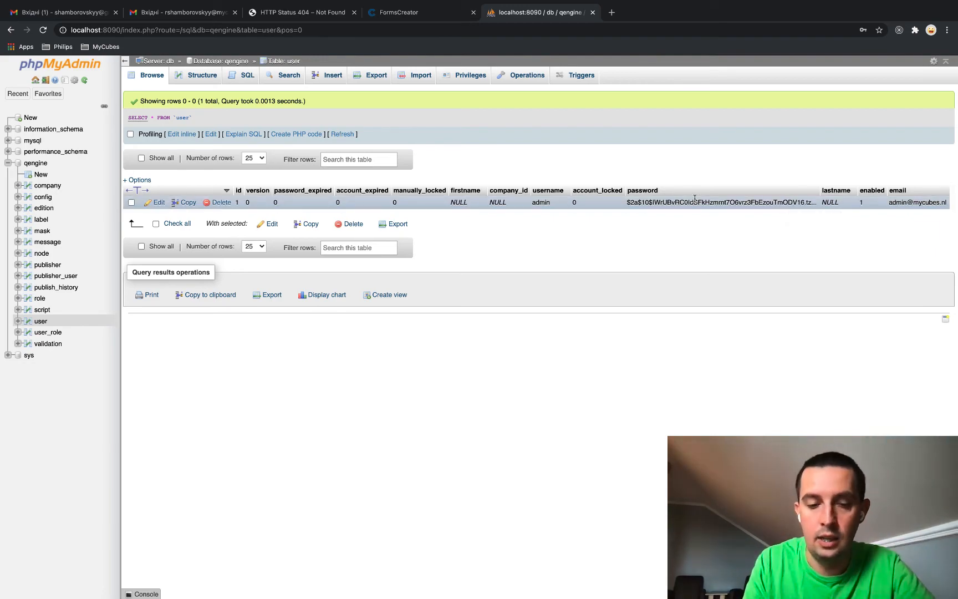
key("ctrl+Left")
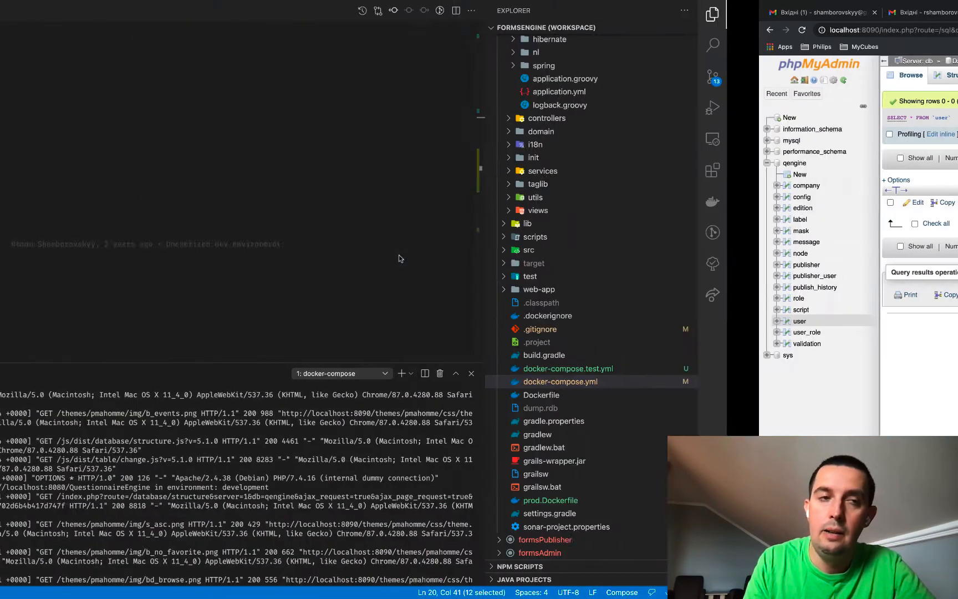
Open BootStrap.groovy from the grails-app > init folder in Explorer
left_click(418, 193)
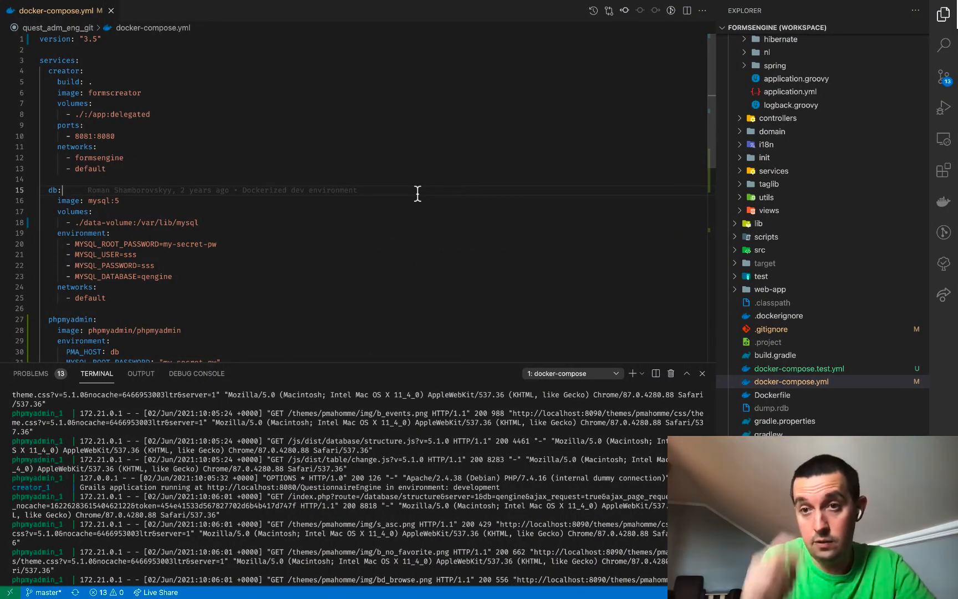
scroll(808, 190, "up", 5)
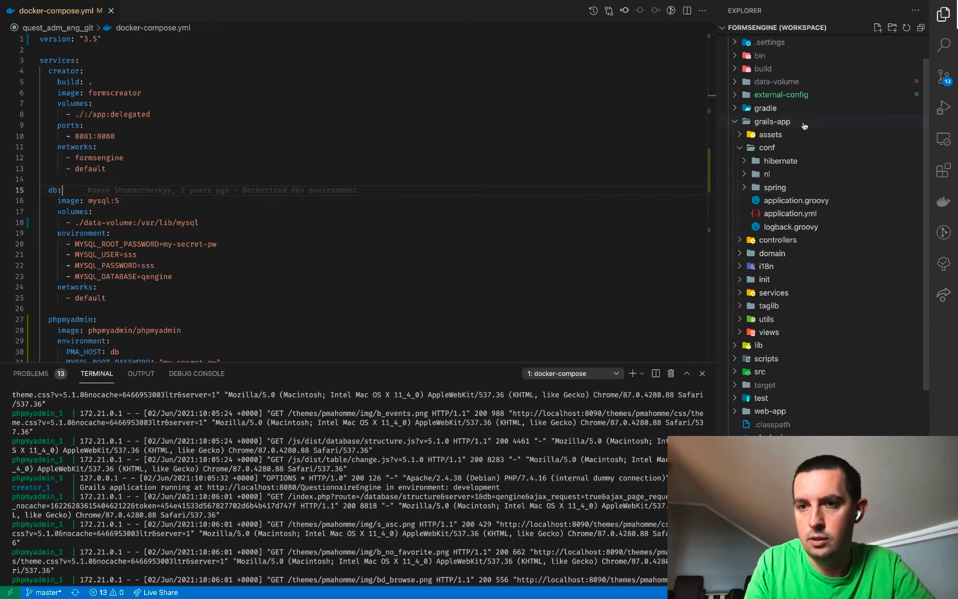
scroll(804, 126, "up", 2)
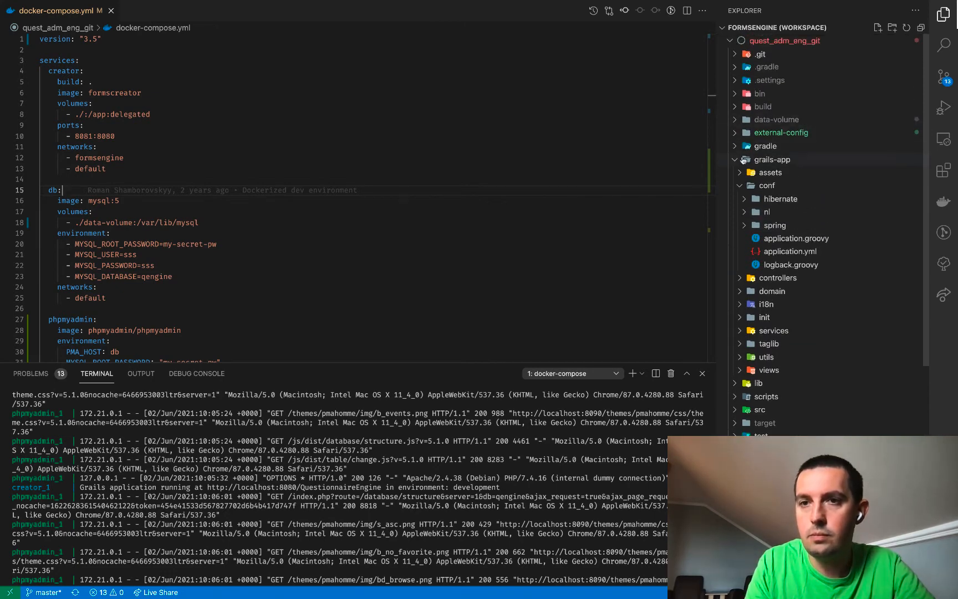
left_click(736, 160)
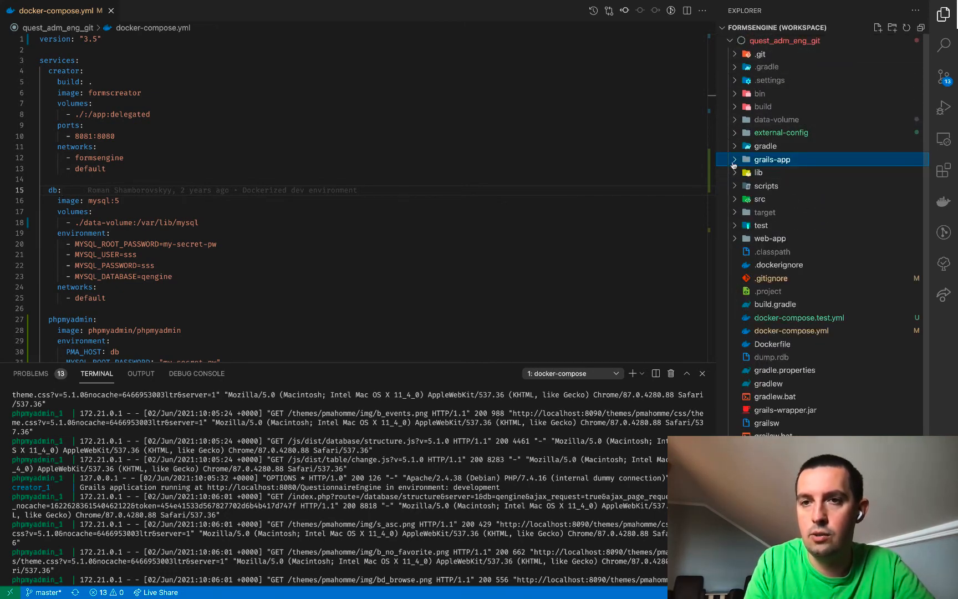
left_click(734, 160)
left_click(737, 186)
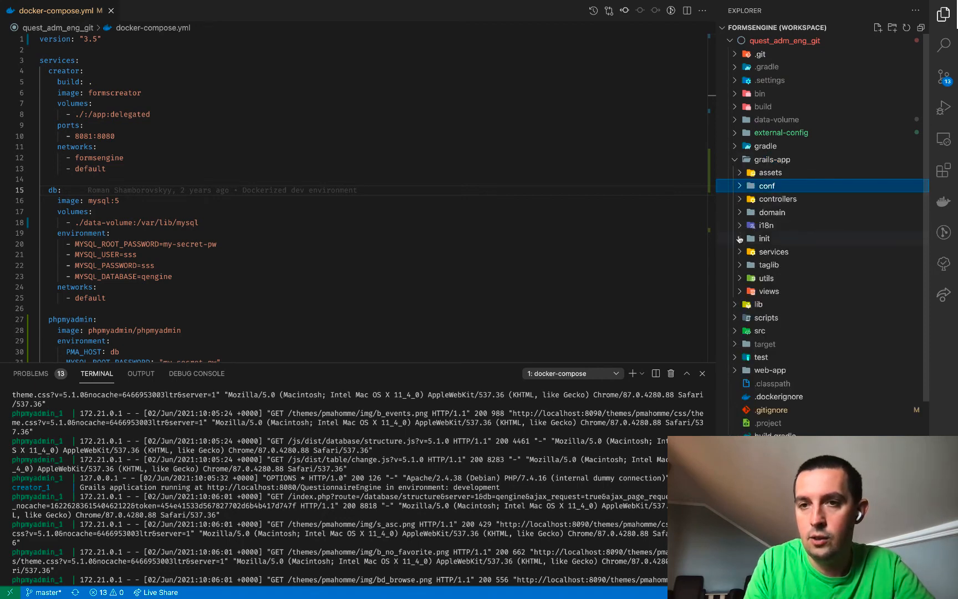
left_click(739, 239)
left_click(773, 266)
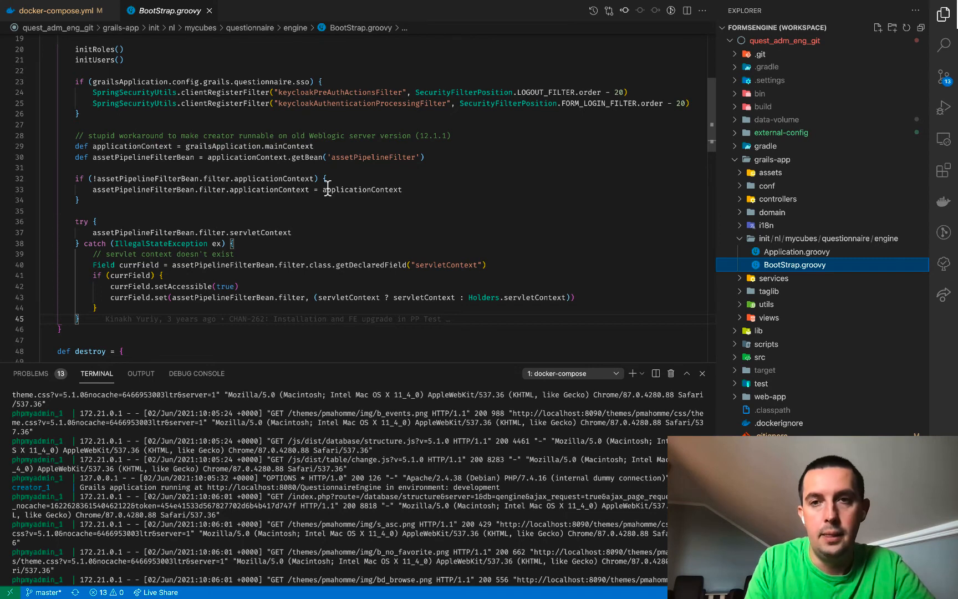
Scroll to initUsers and select the admin user's password string in createUser
scroll(327, 188, "up", 5)
scroll(328, 189, "up", 5)
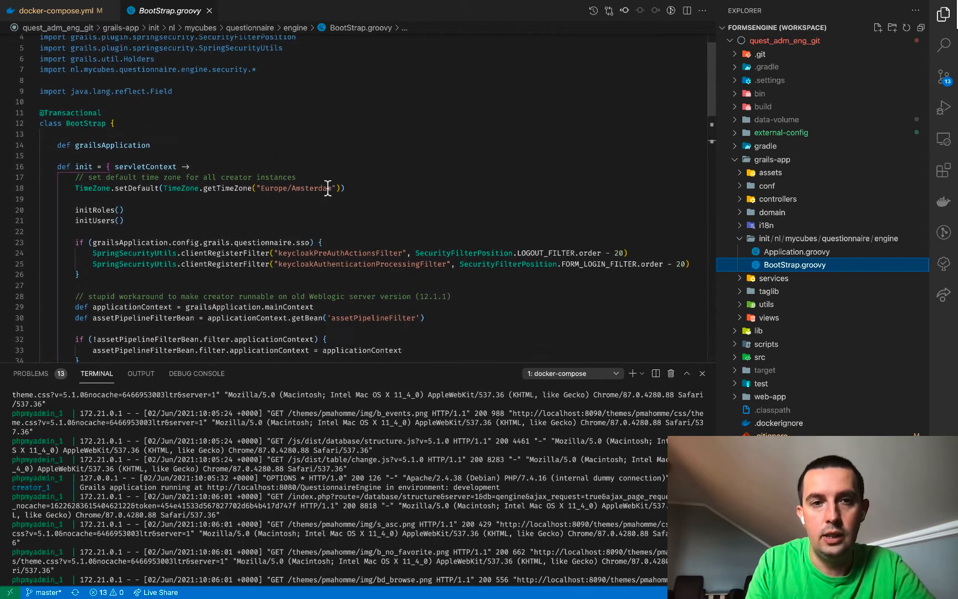
scroll(328, 189, "down", 2)
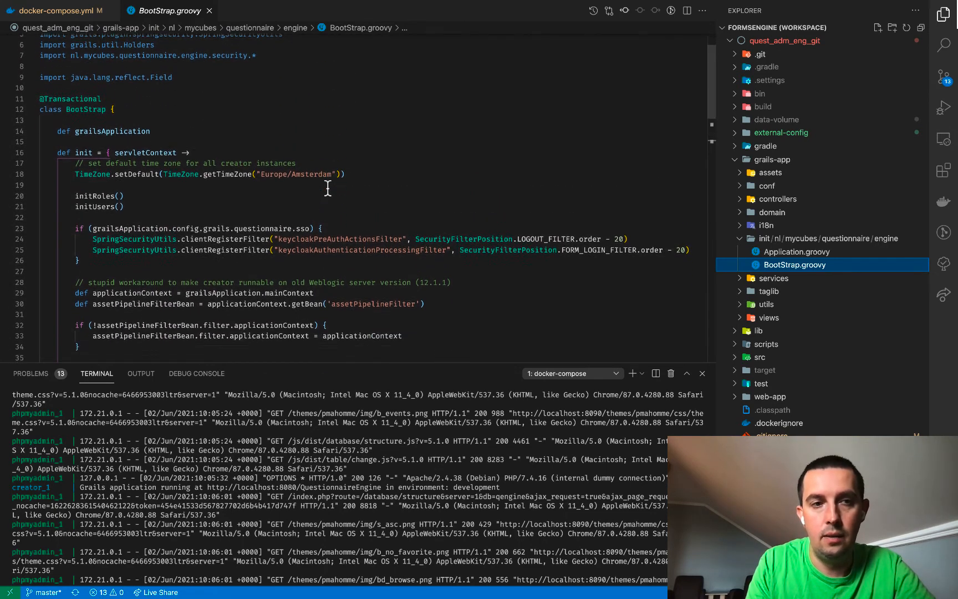
scroll(266, 191, "down", 5)
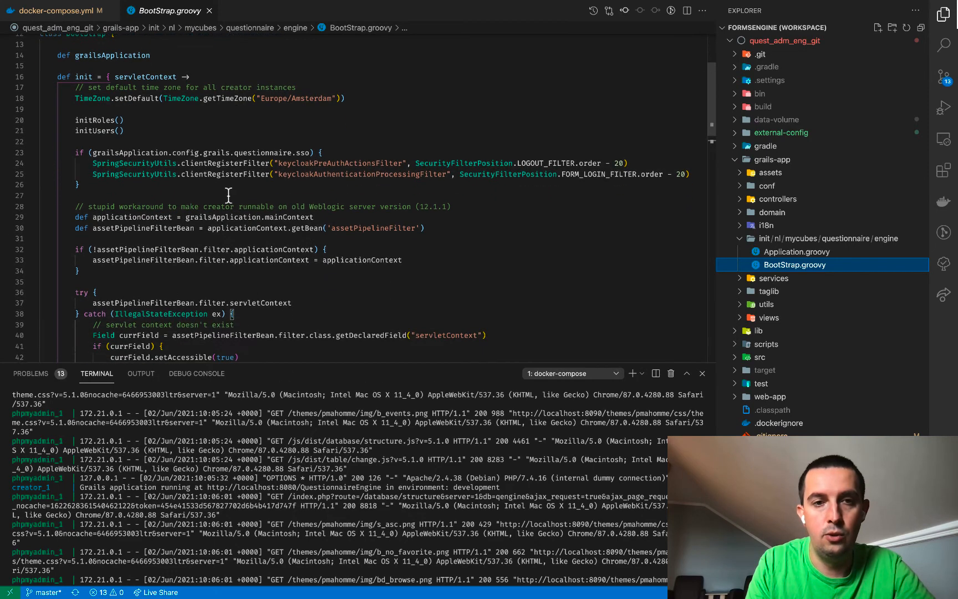
scroll(184, 199, "down", 3)
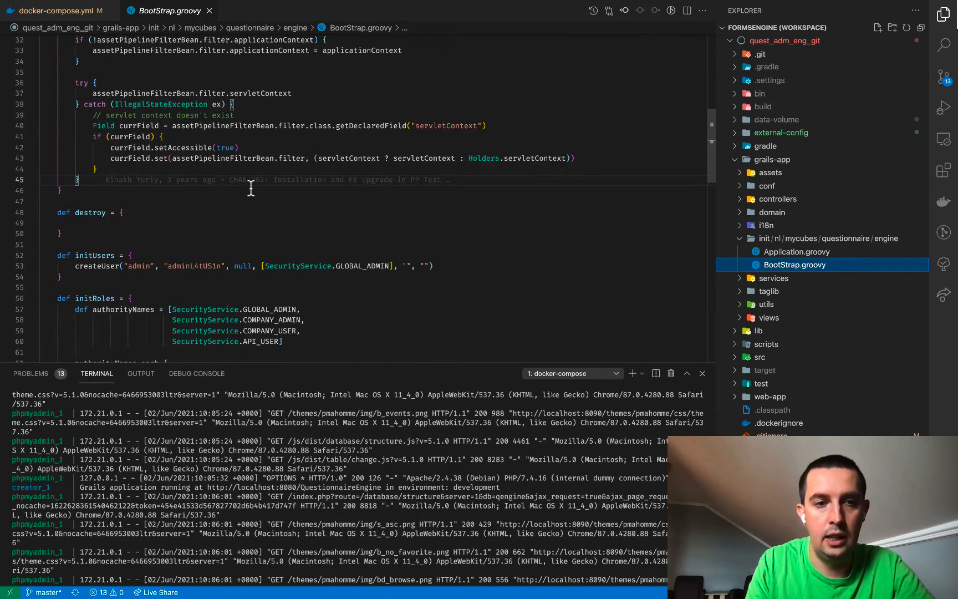
scroll(251, 189, "down", 3)
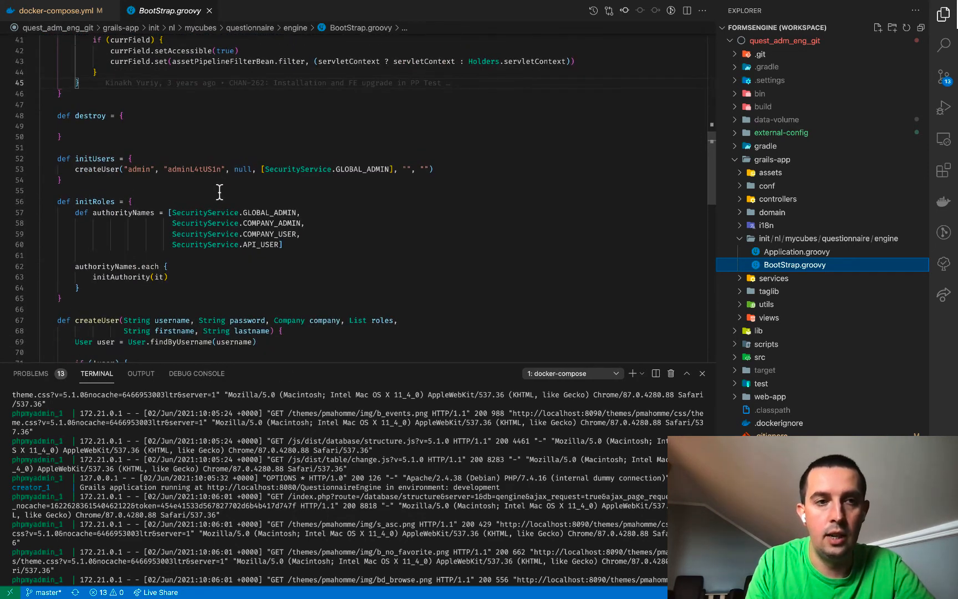
double_click(81, 169)
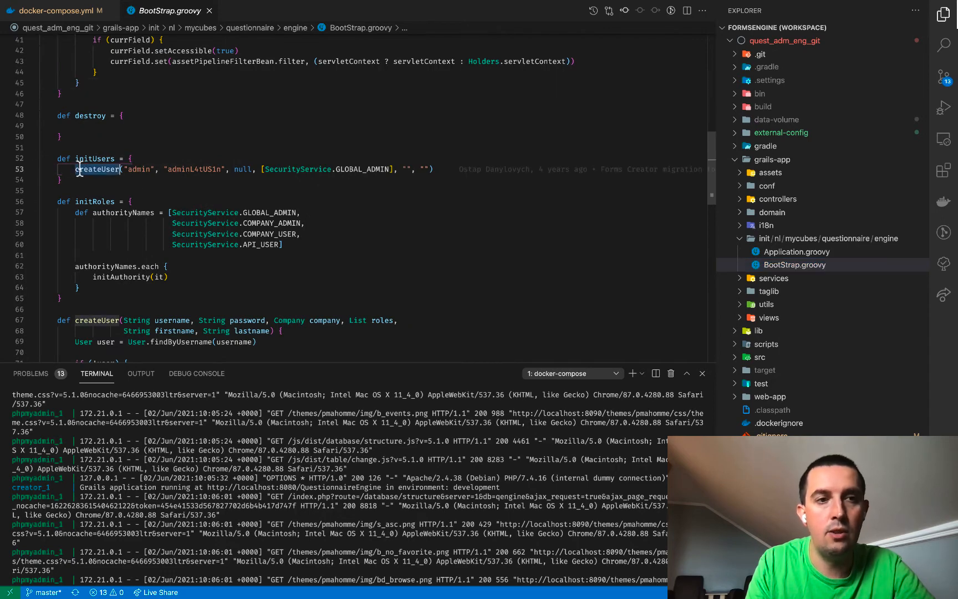
double_click(187, 168)
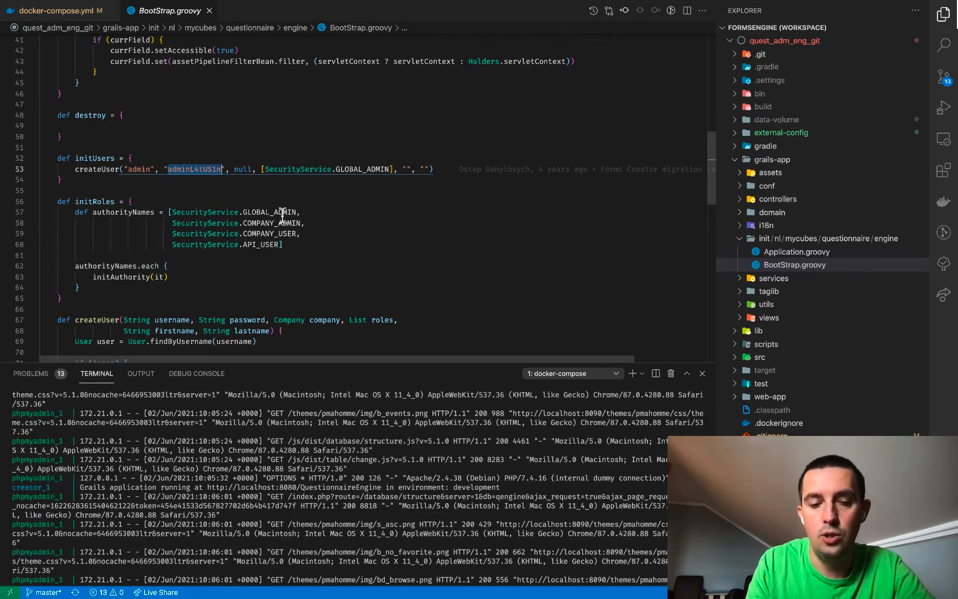
key("ctrl+Right")
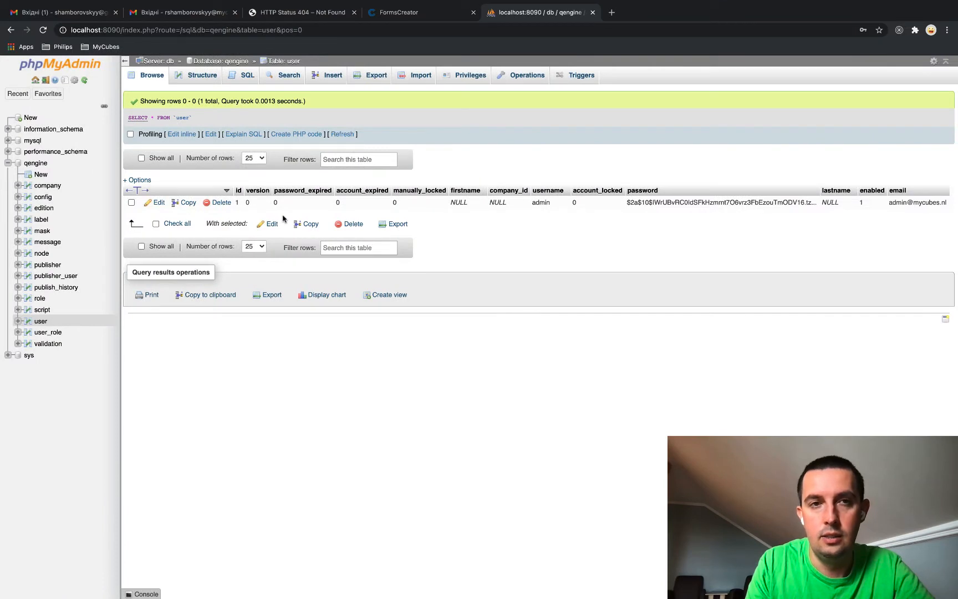
Sign in to FormsCreator as admin with the pasted password
left_click(389, 14)
key("super+a")
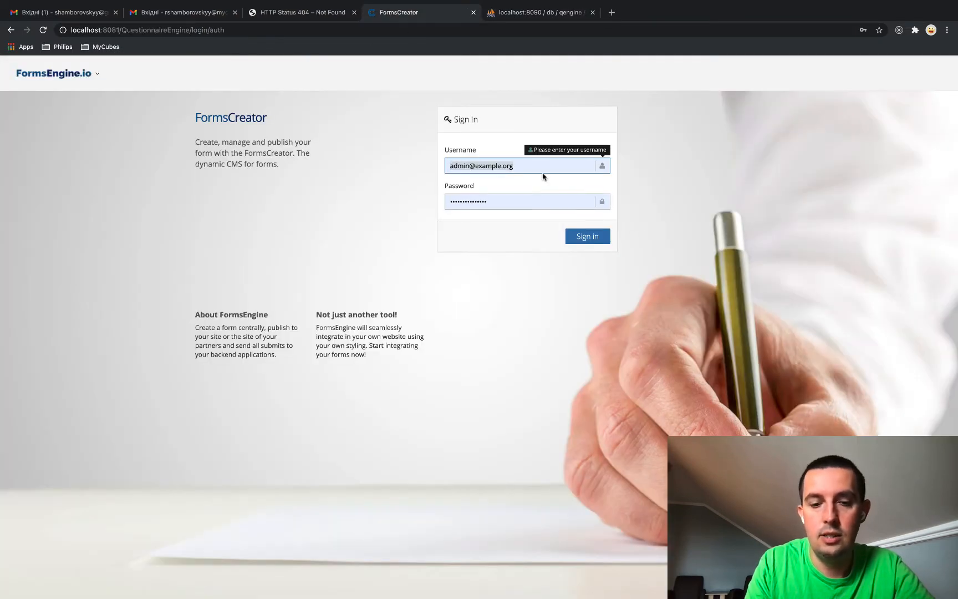
type("admin")
key("Tab")
key("super+v")
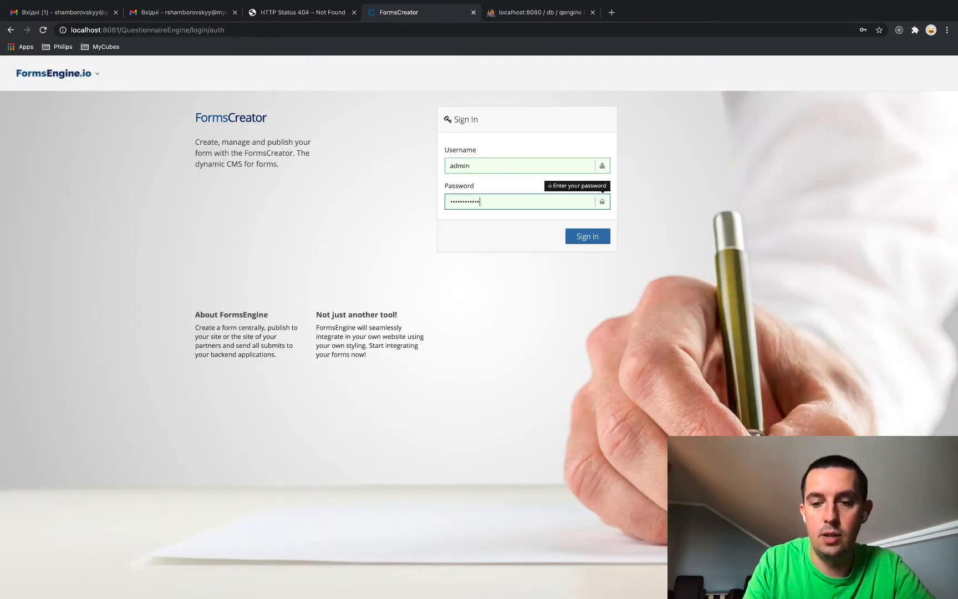
key("Return")
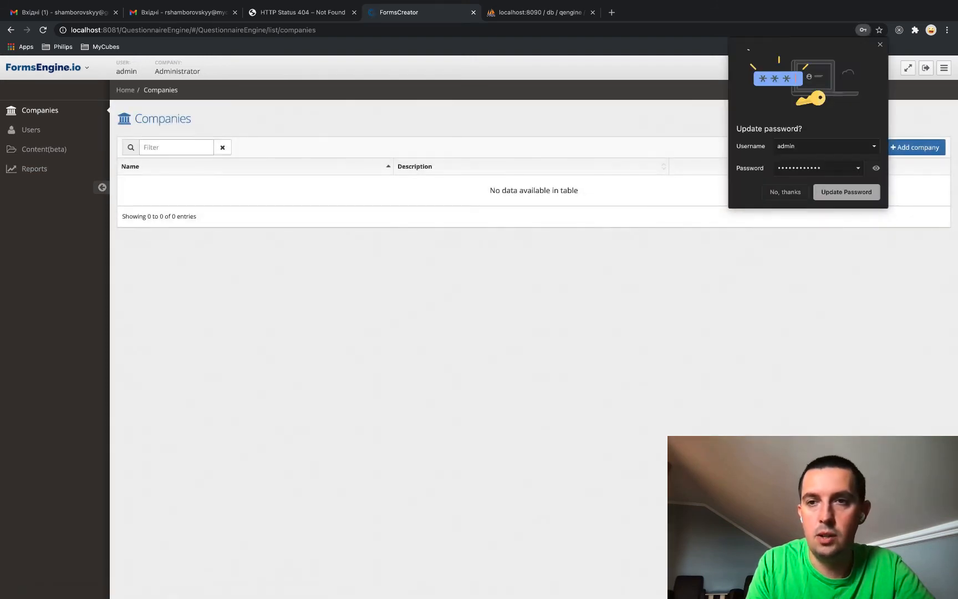
View the Users list, dismiss the AJAX error alert, then show the empty Companies list
left_click(881, 46)
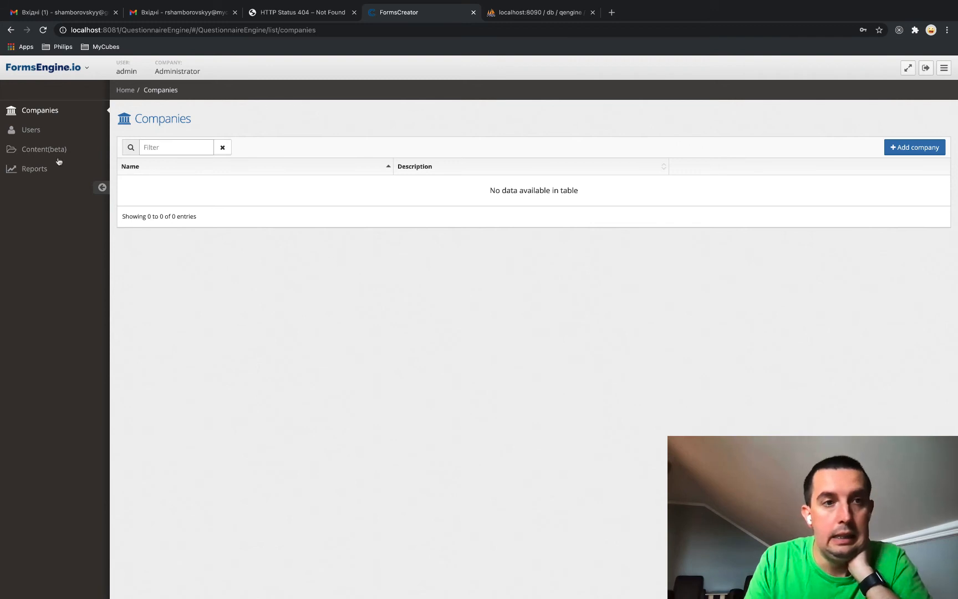
left_click(31, 131)
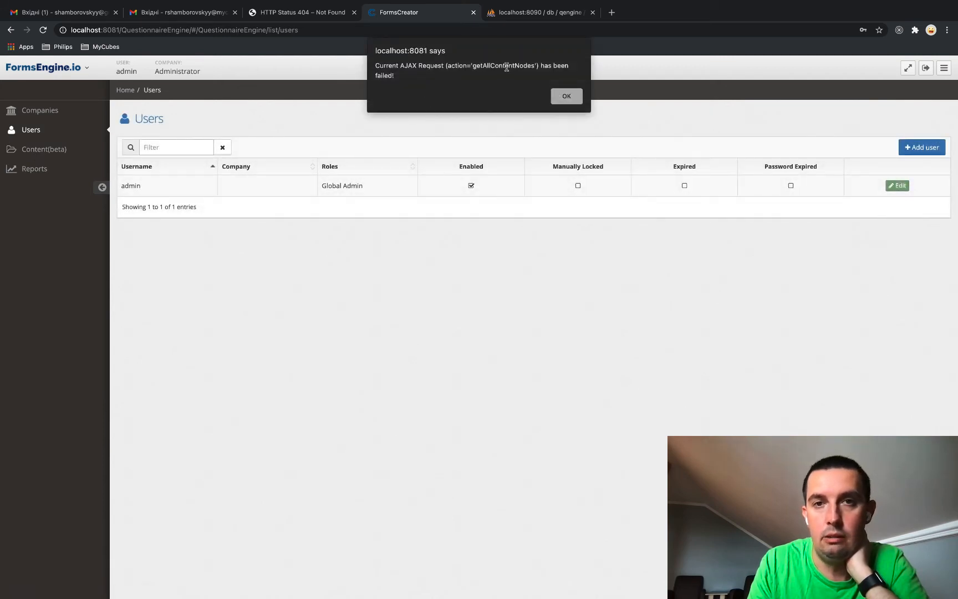
left_click(566, 97)
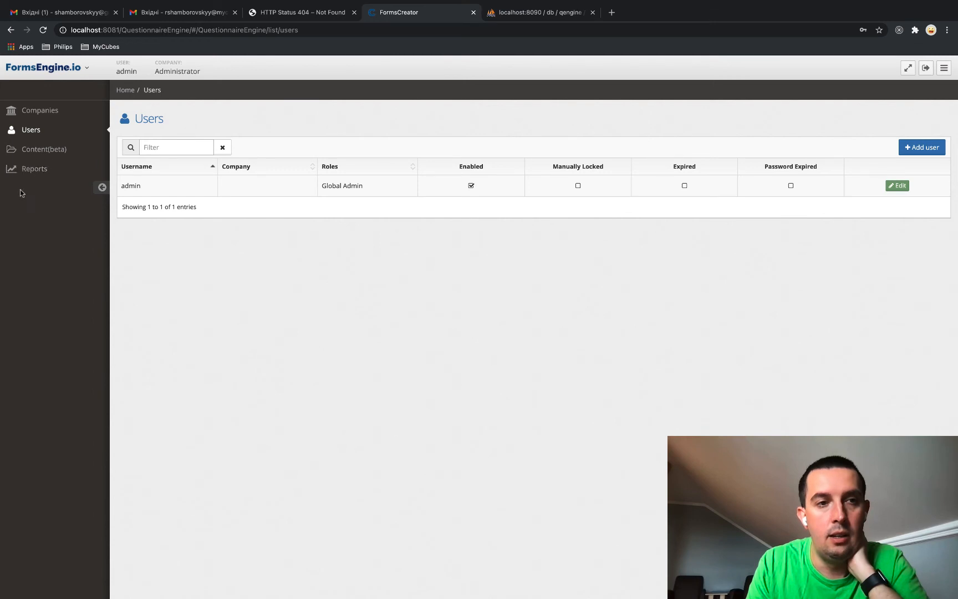
left_click(44, 113)
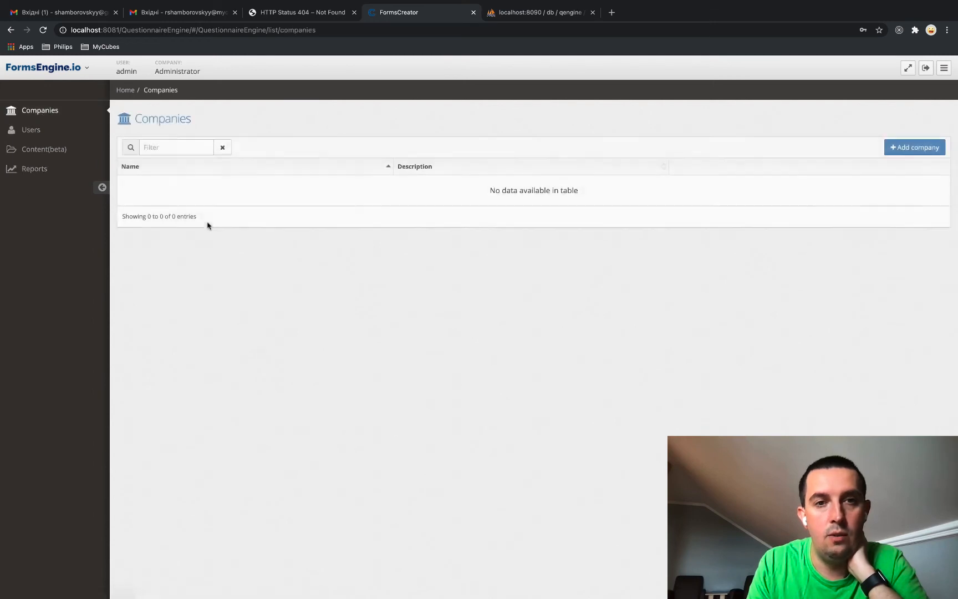
Add a new company named Apple and save it
left_click(902, 153)
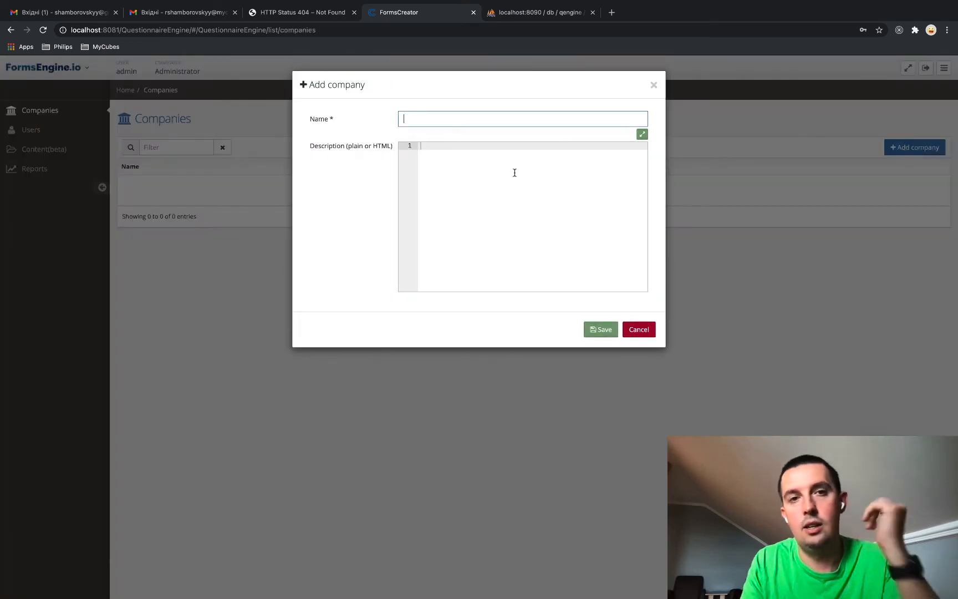
left_click(427, 120)
type("Apple")
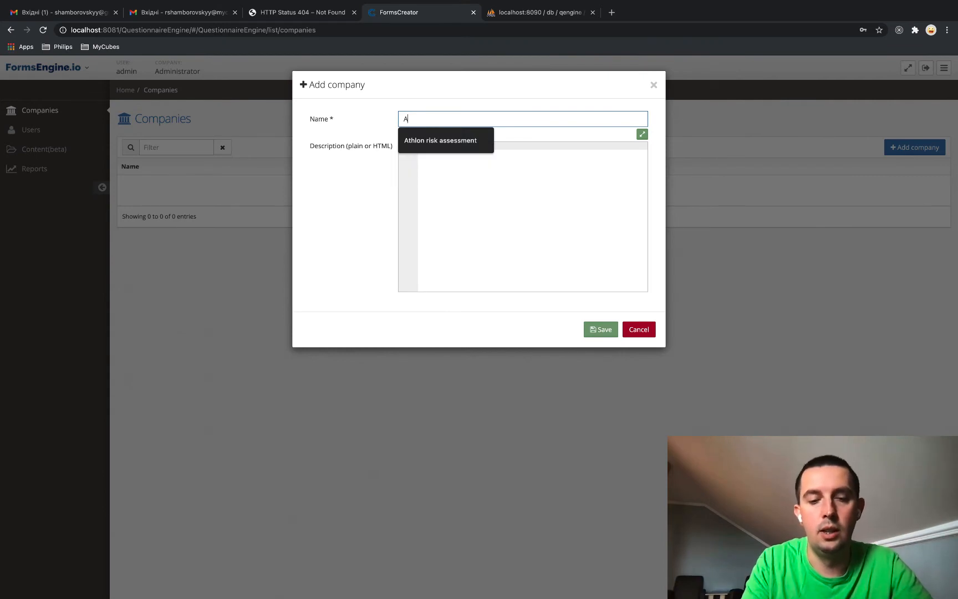
left_click(601, 329)
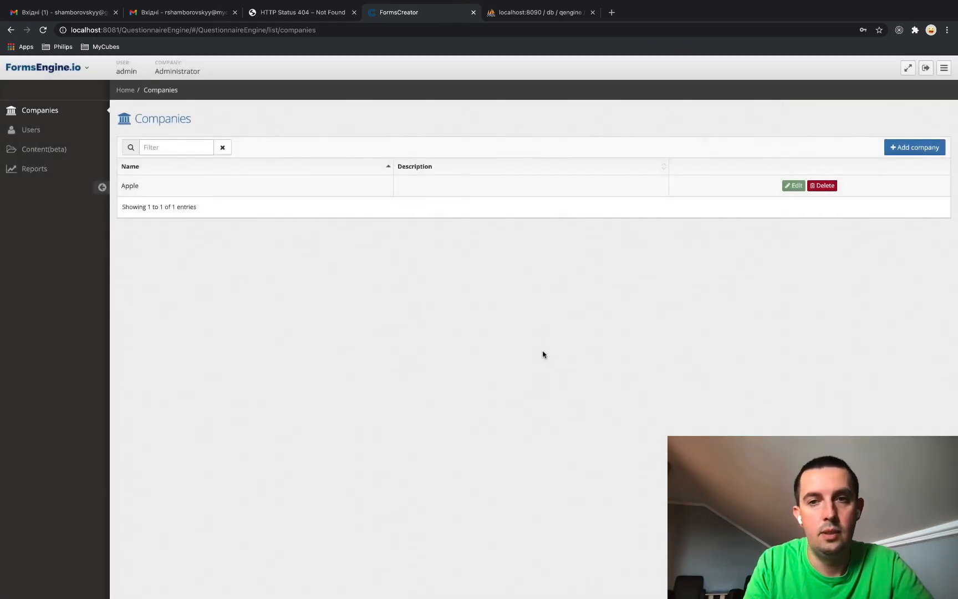
Start a new user and enter the user's username, first name and last name
left_click(31, 130)
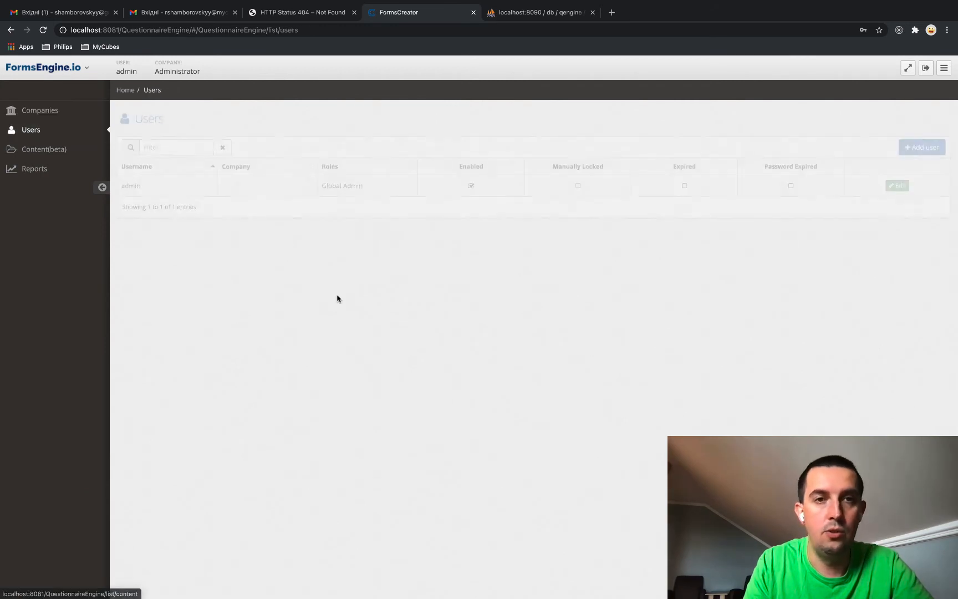
left_click(922, 147)
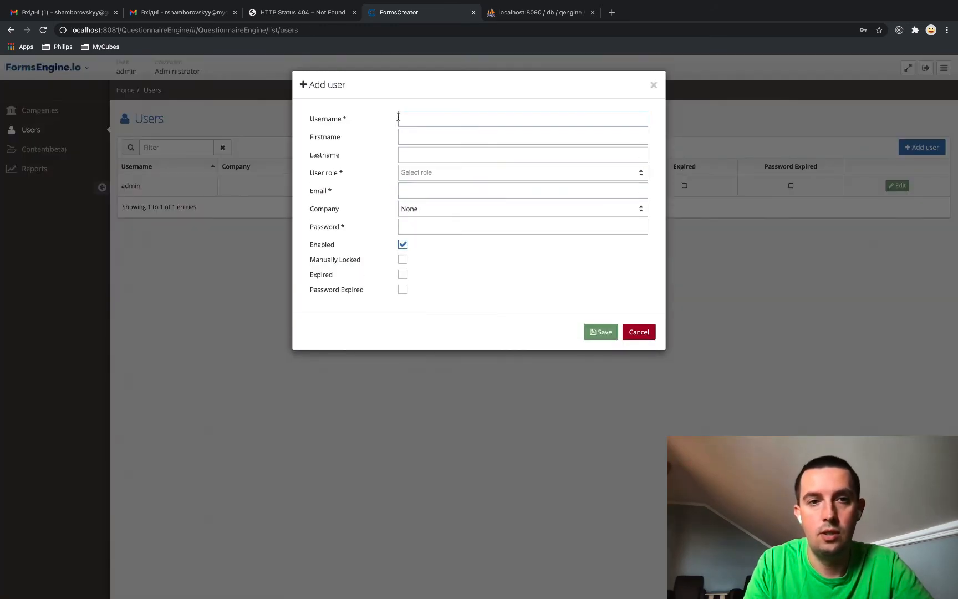
left_click(425, 118)
type("Steve")
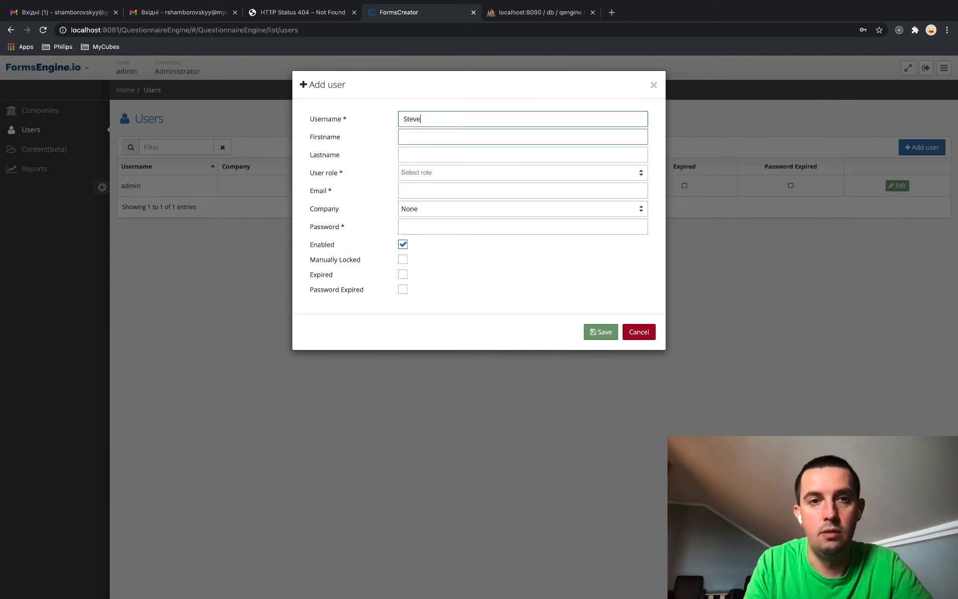
left_click(410, 136)
type("Steve")
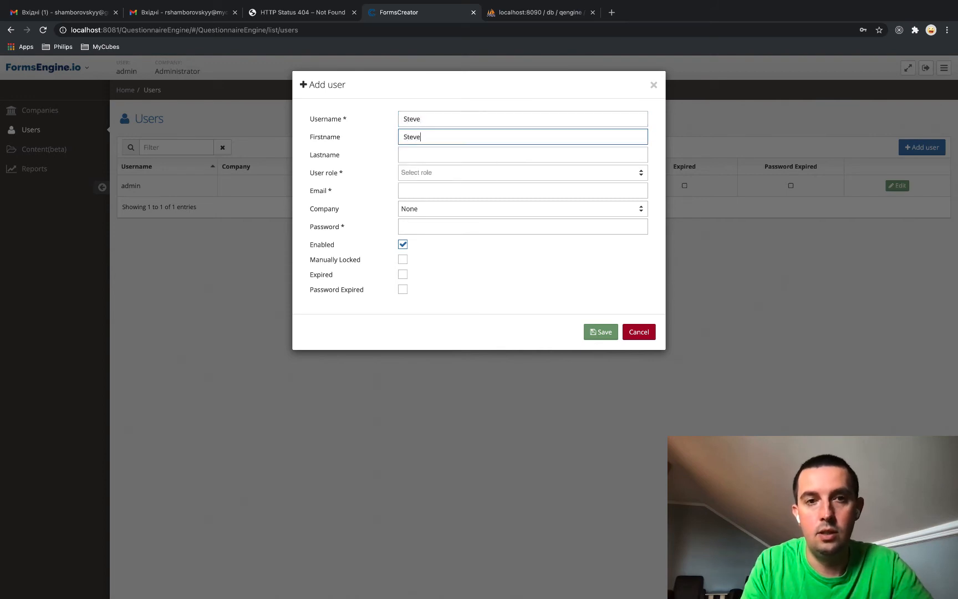
left_click(416, 154)
type("Jobs")
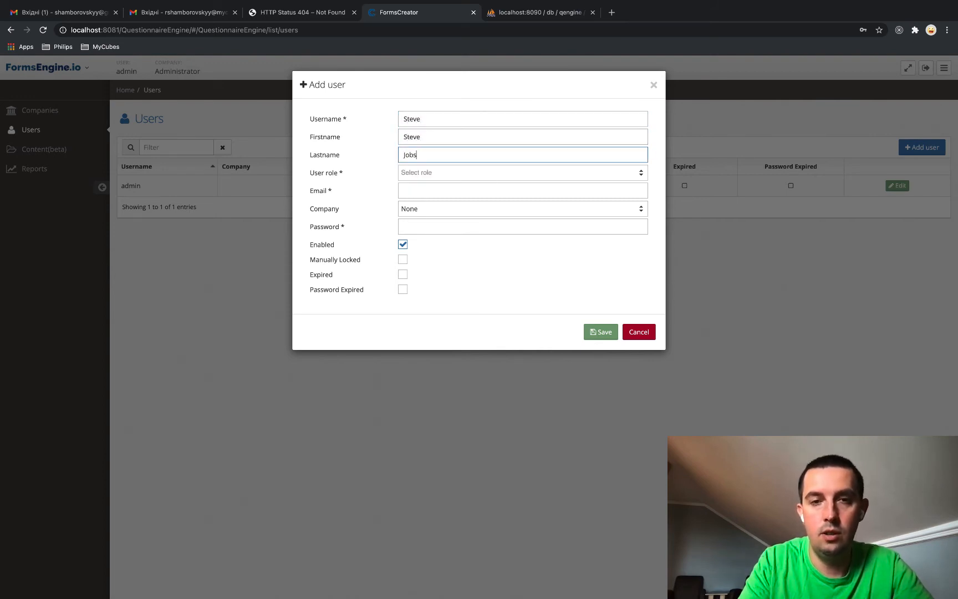
Give the new user the Company Admin and Company User roles
left_click(422, 174)
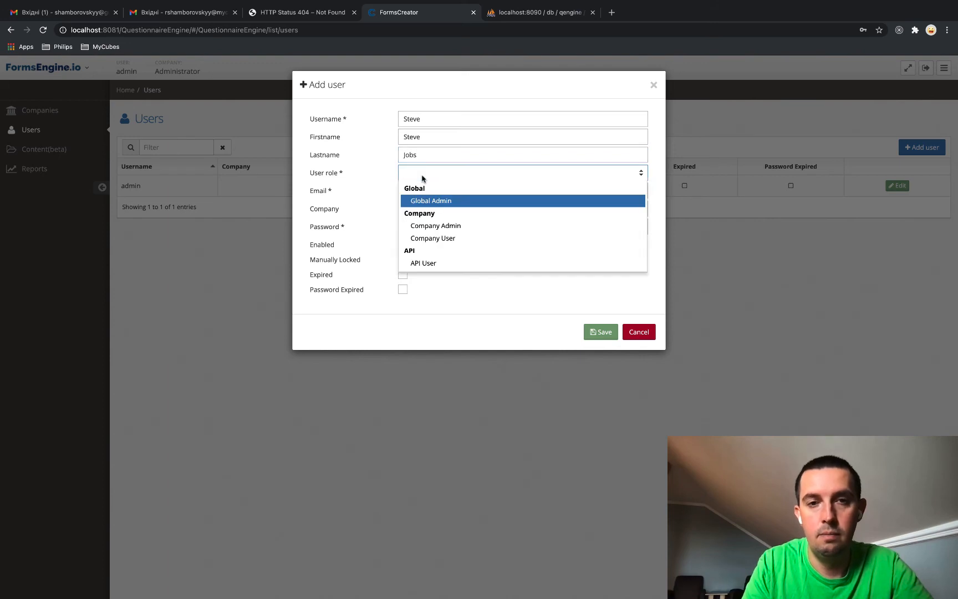
left_click(428, 225)
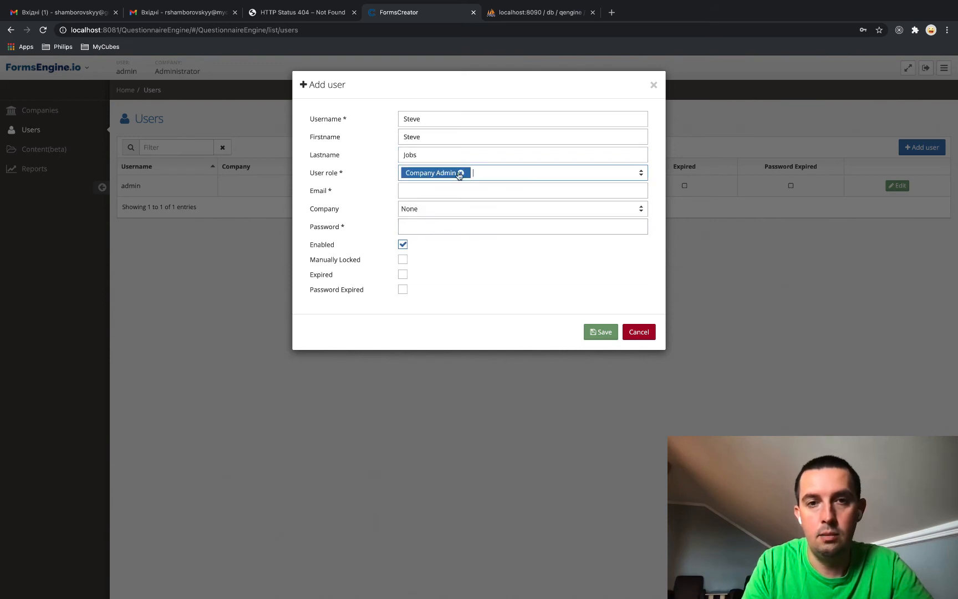
left_click(495, 175)
left_click(463, 201)
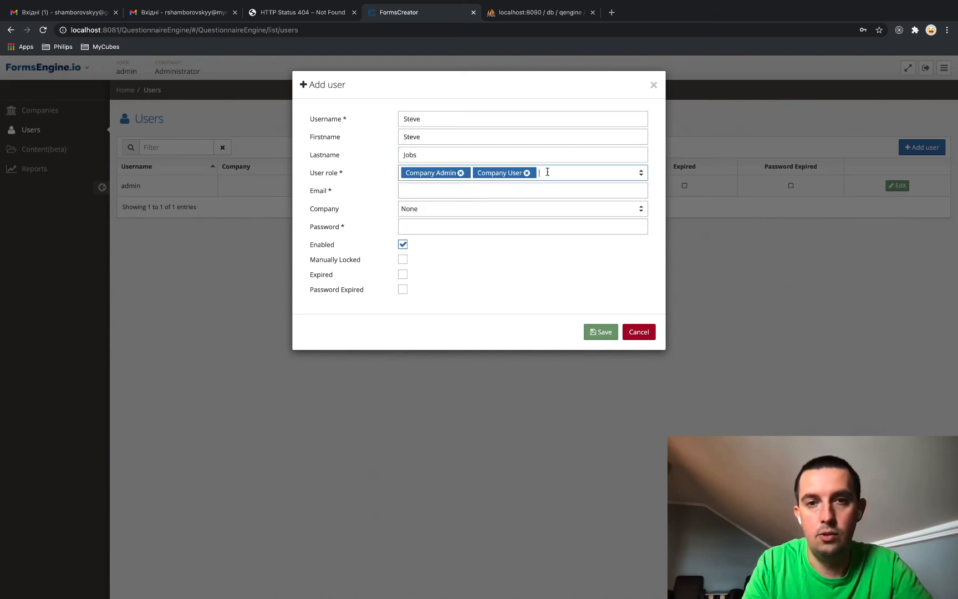
left_click(549, 172)
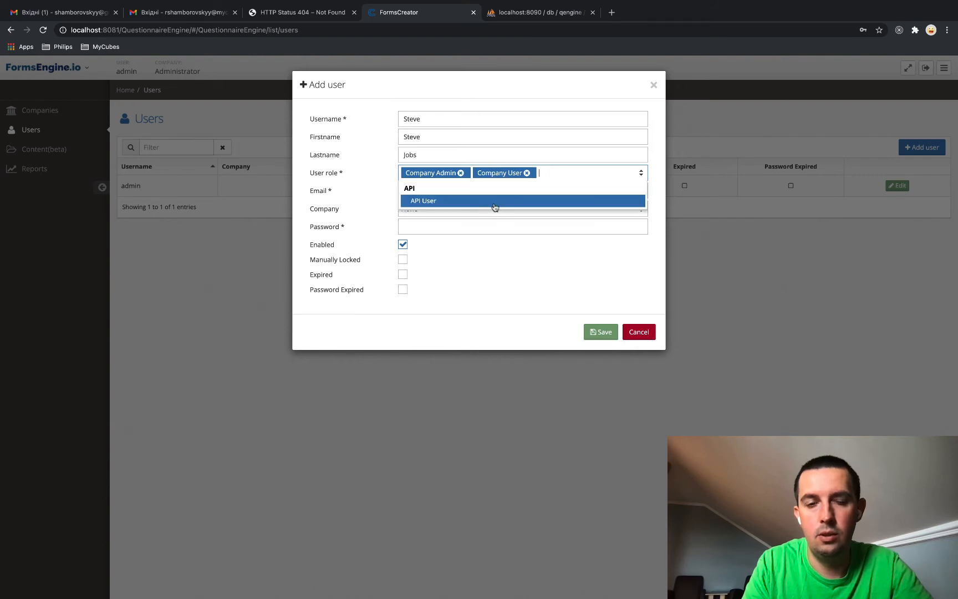
left_click(495, 254)
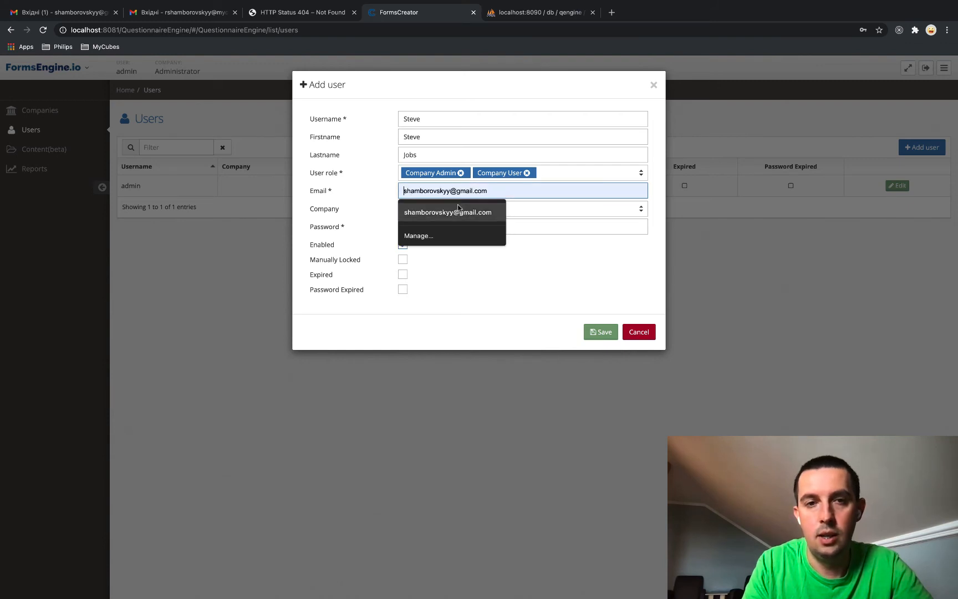
Fill the email, assign company Apple, set a valid password, and save the user
left_click(438, 213)
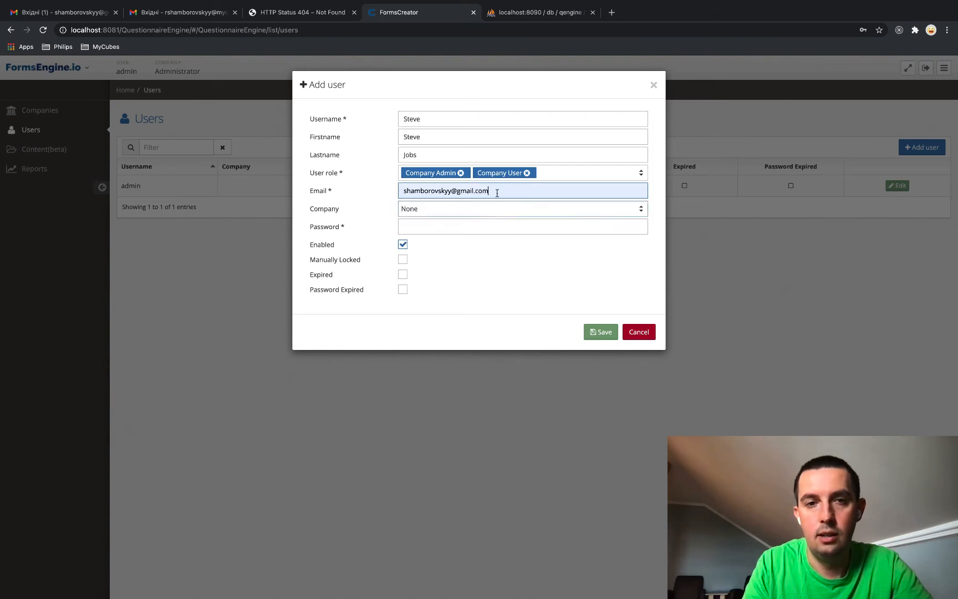
left_click(429, 213)
left_click(428, 218)
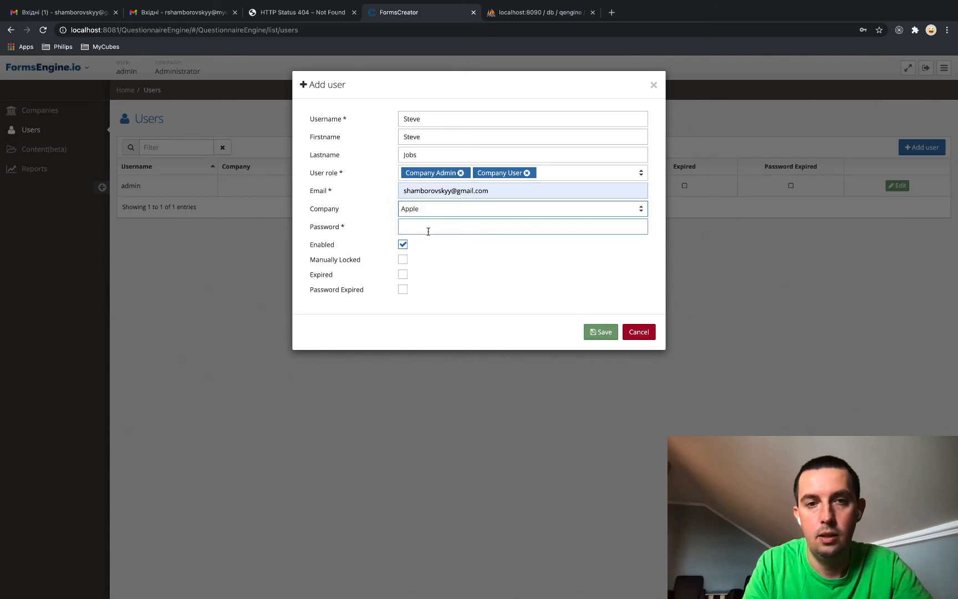
left_click(428, 228)
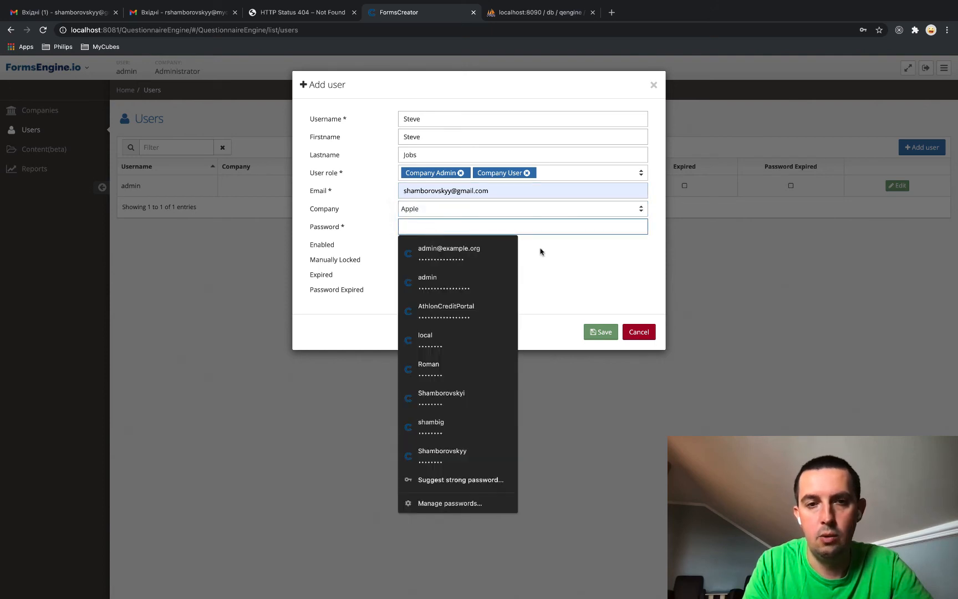
type("1")
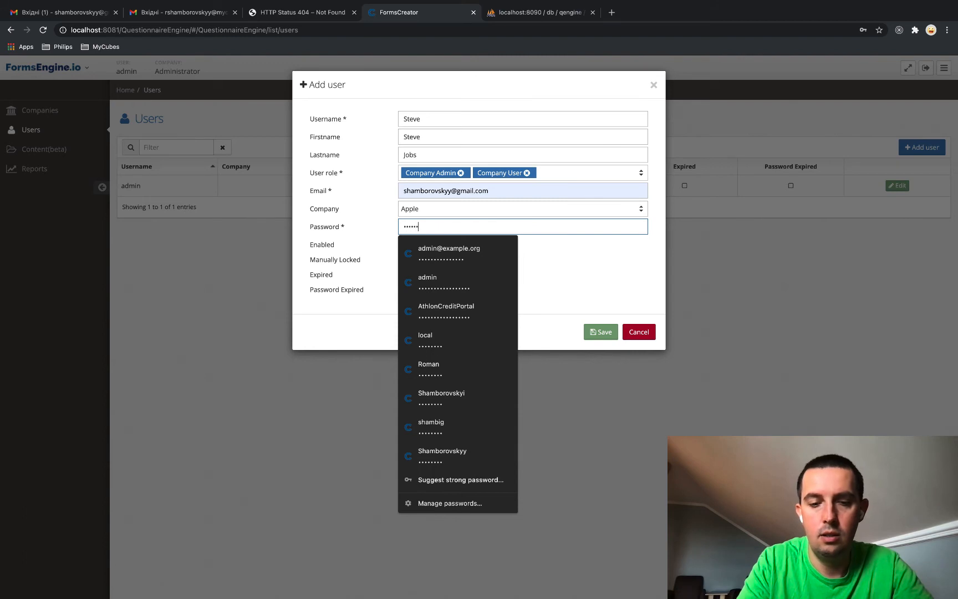
type("123")
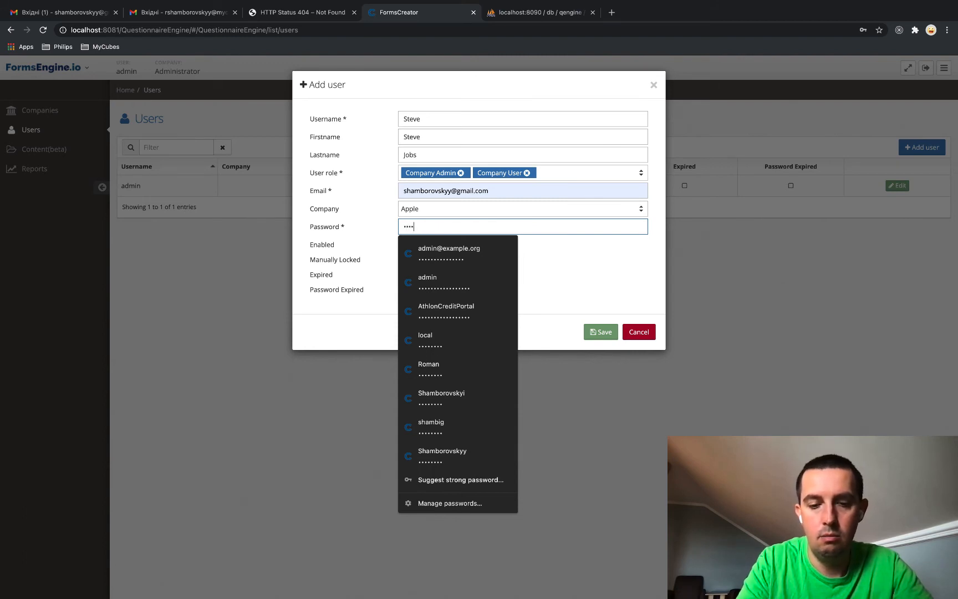
type("•••••••")
left_click(635, 258)
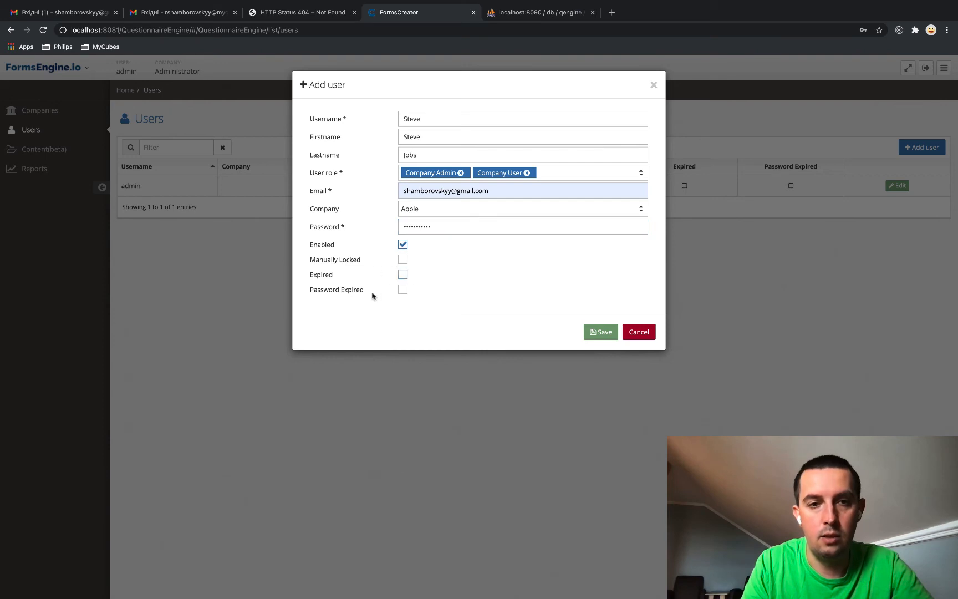
left_click(602, 332)
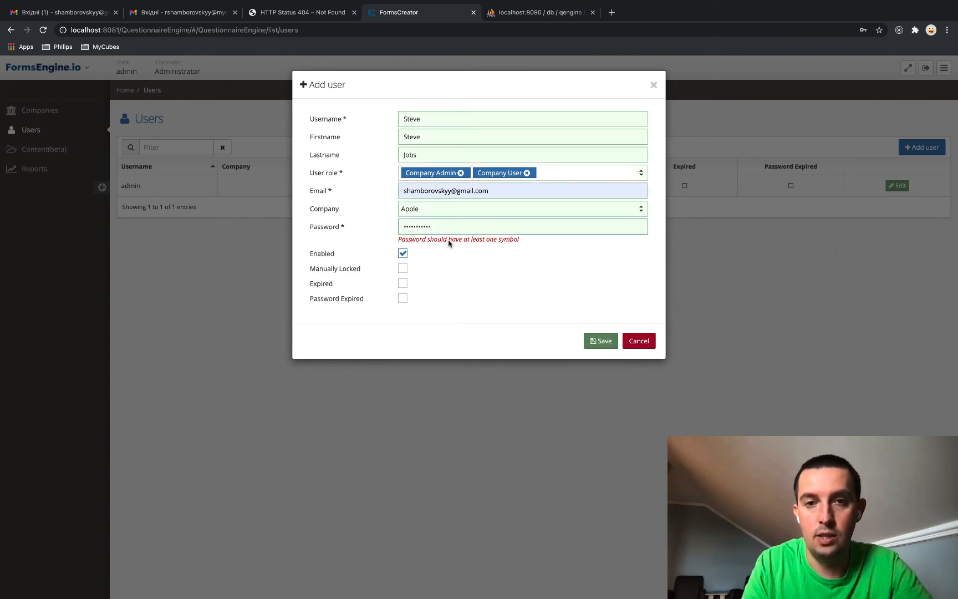
left_click_drag(434, 227, 379, 230)
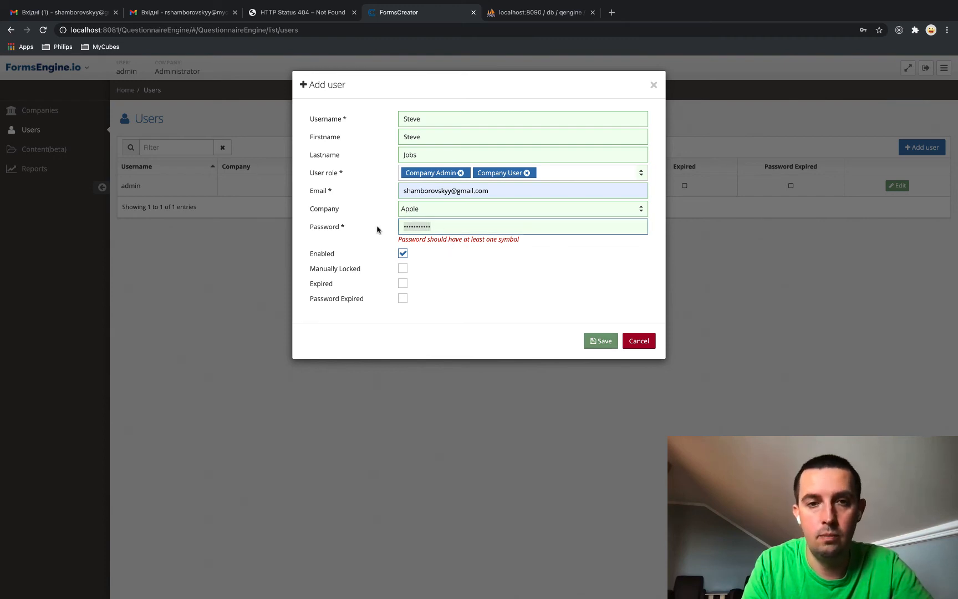
type("•••••••")
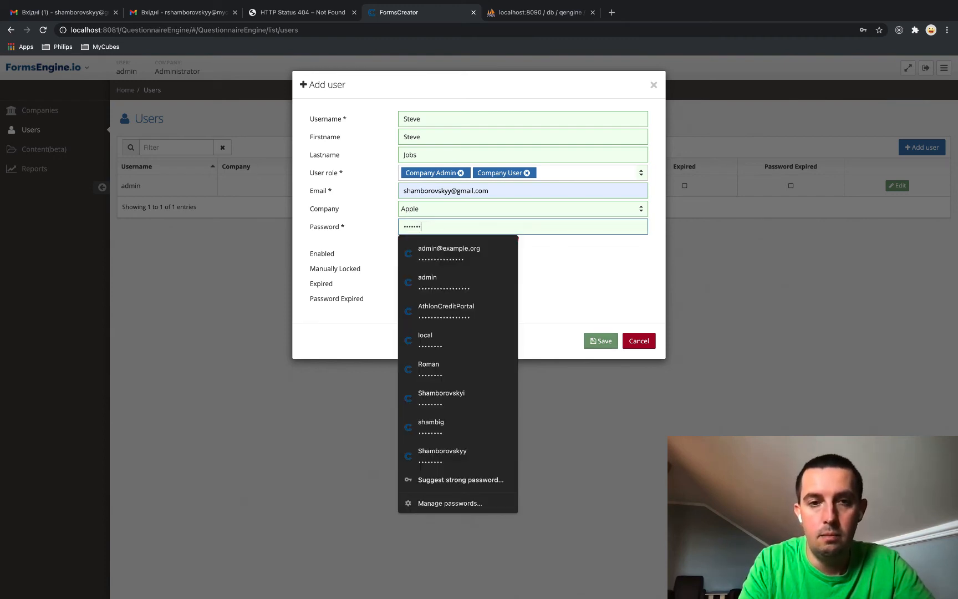
type("•")
left_click(593, 337)
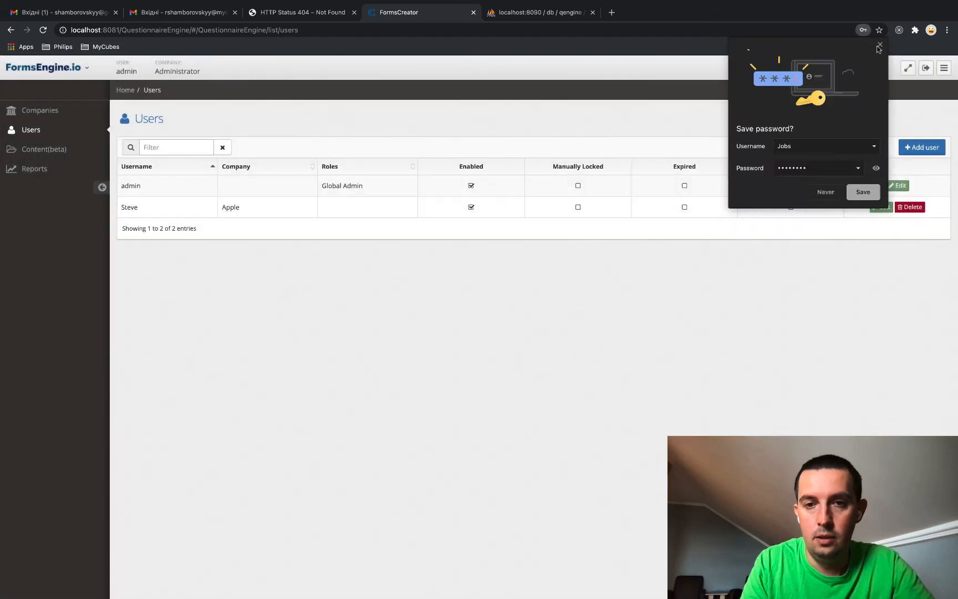
left_click(880, 45)
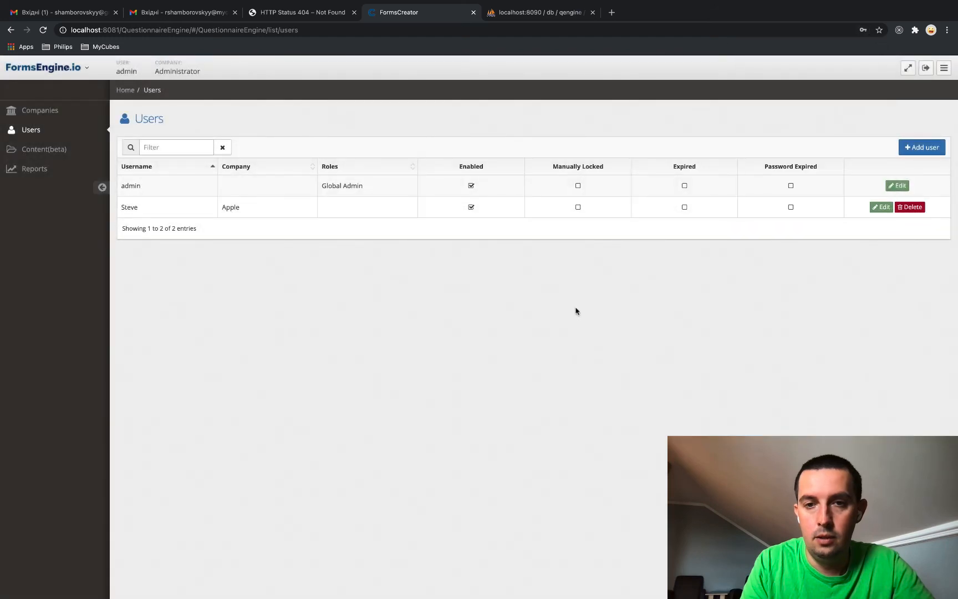
Log out of admin and sign back in as the new Apple company user
left_click(926, 67)
left_click(713, 294)
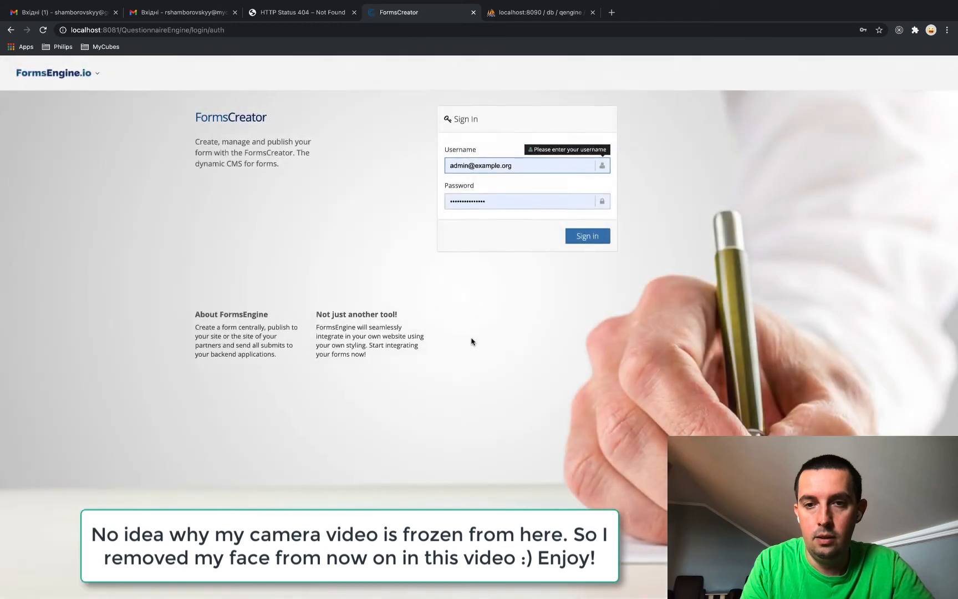
left_click(447, 169)
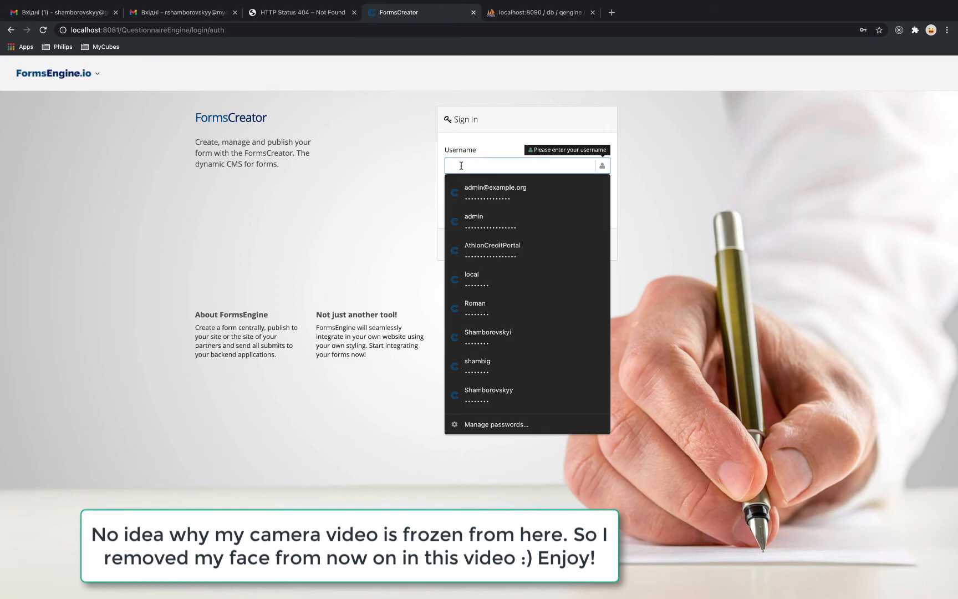
type("Steve")
left_click(397, 179)
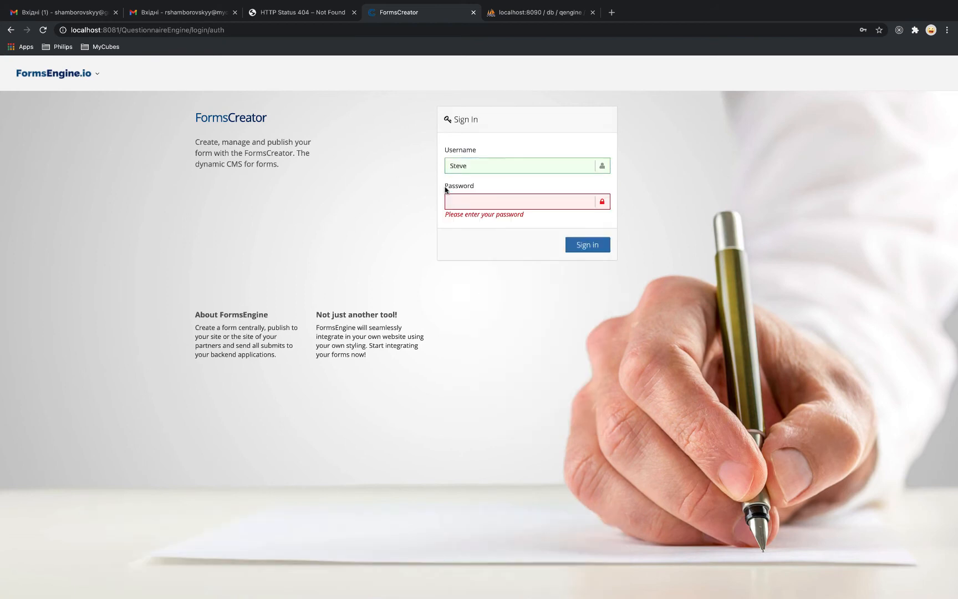
left_click(462, 198)
type("••")
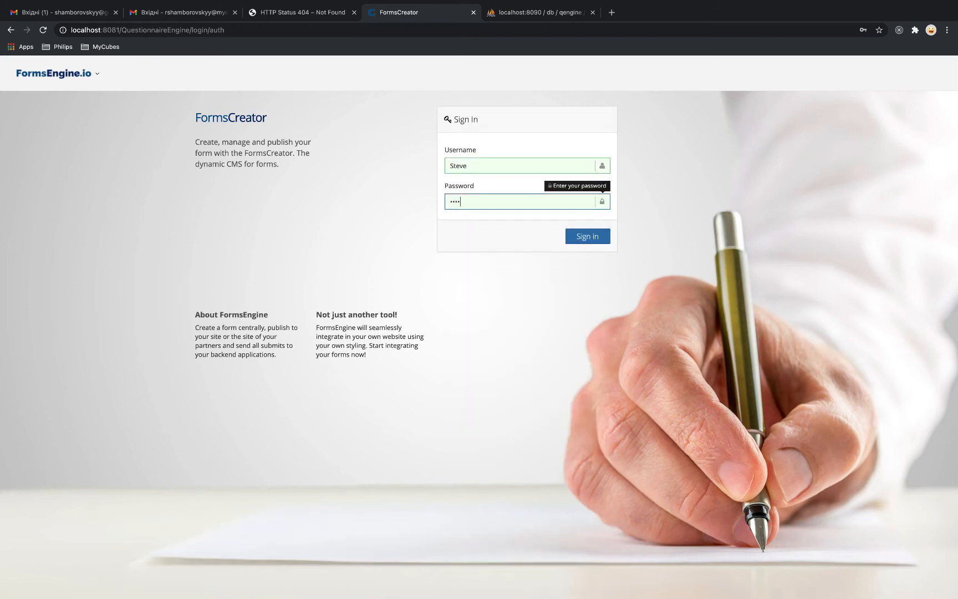
type("•••••••")
key("Return")
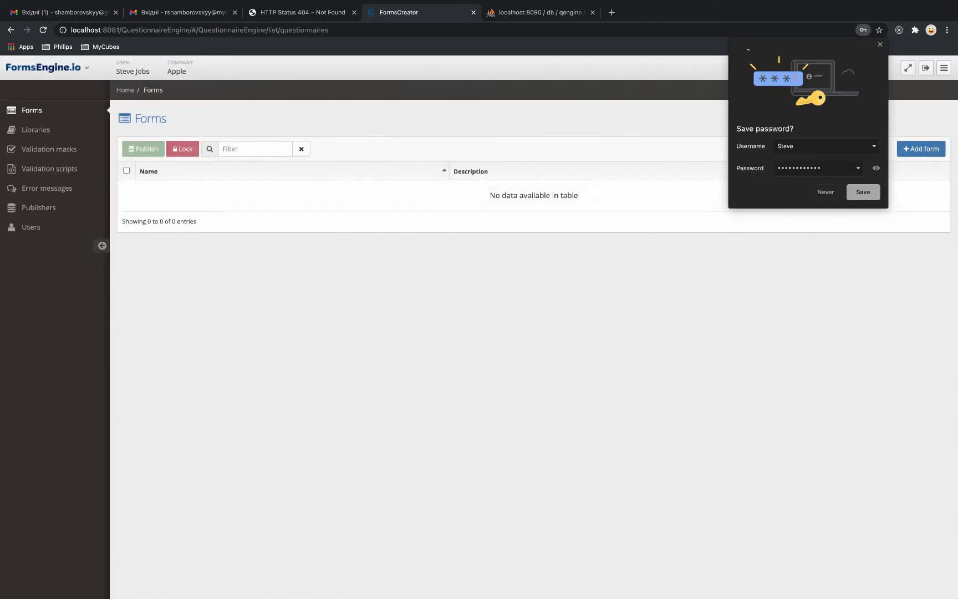
Dismiss Chrome's save-password prompt and switch to the phpMyAdmin tab showing the qengine user table
left_click(880, 44)
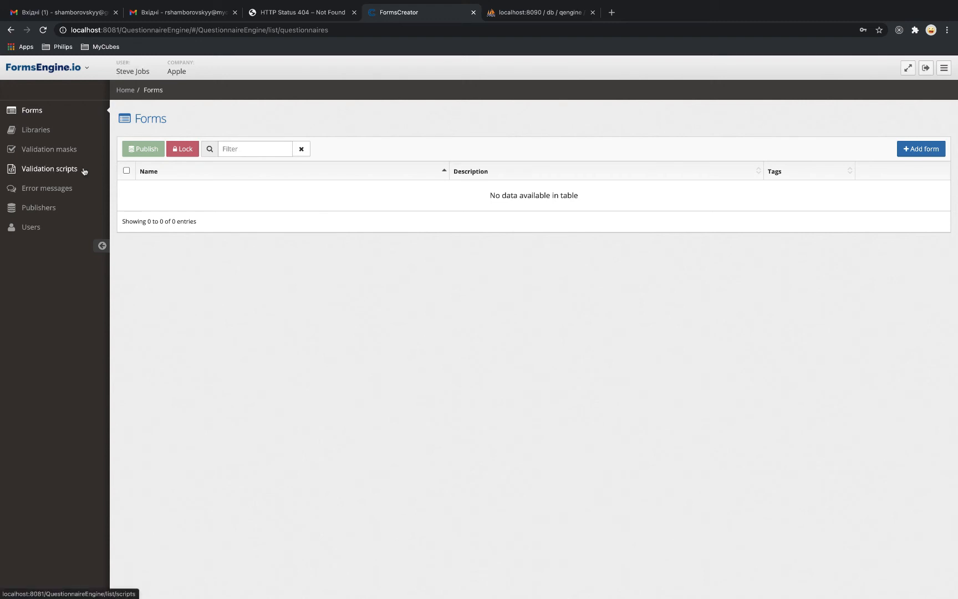
left_click(506, 12)
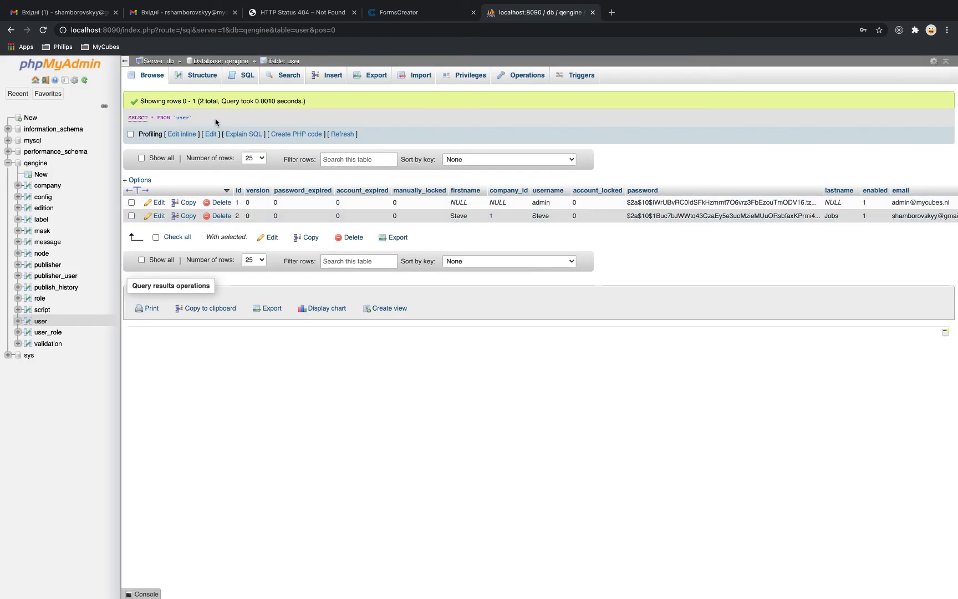
Inspect the user table's structure and the role table's four rows and structure, then return to FormsCreator
left_click(190, 77)
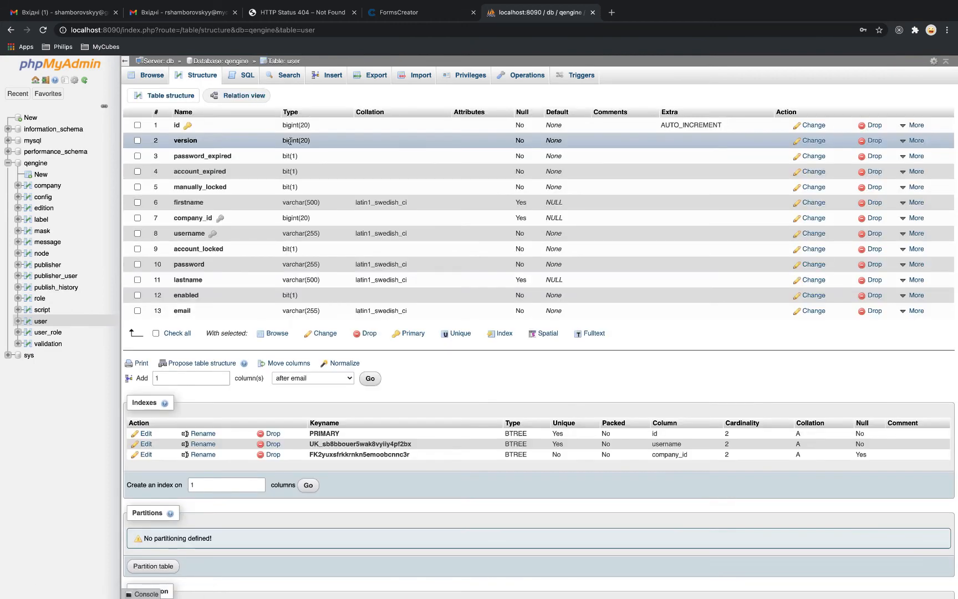
left_click(34, 163)
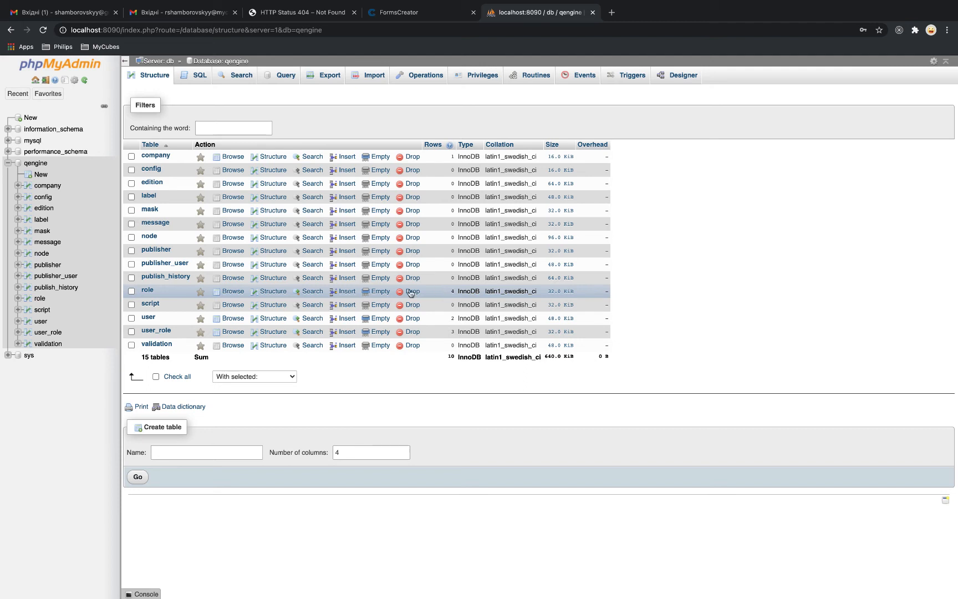
left_click(240, 292)
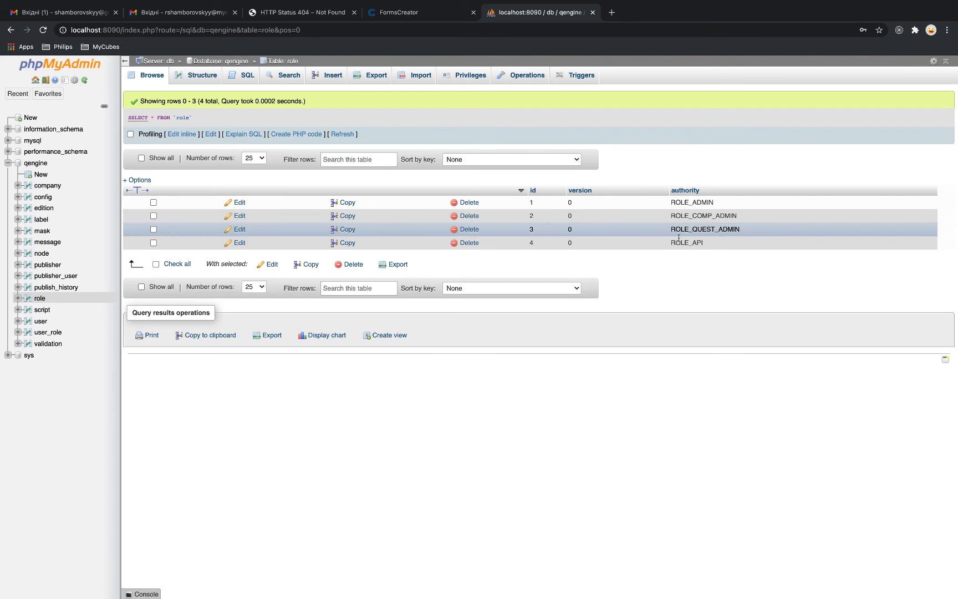
left_click(196, 75)
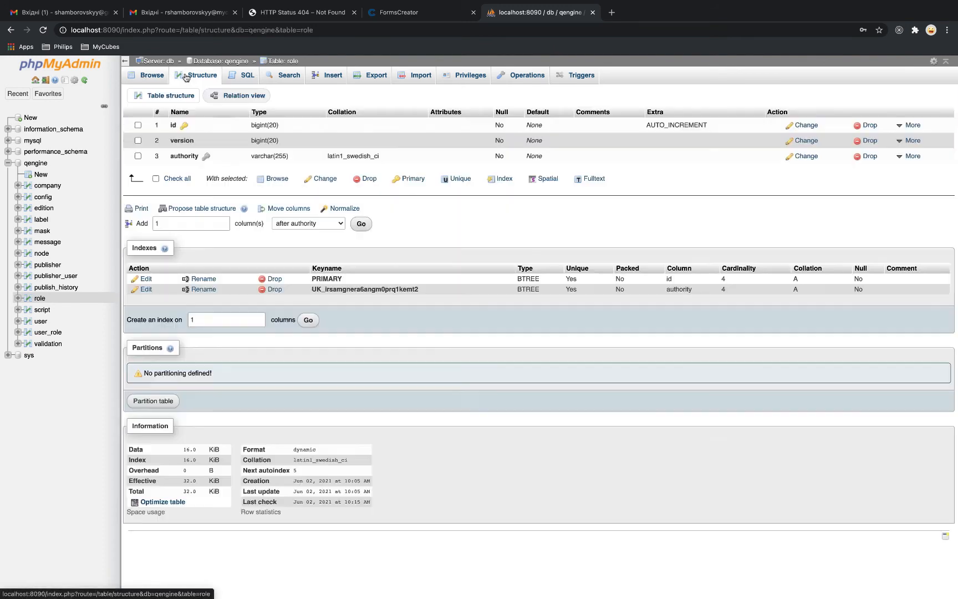
left_click(152, 76)
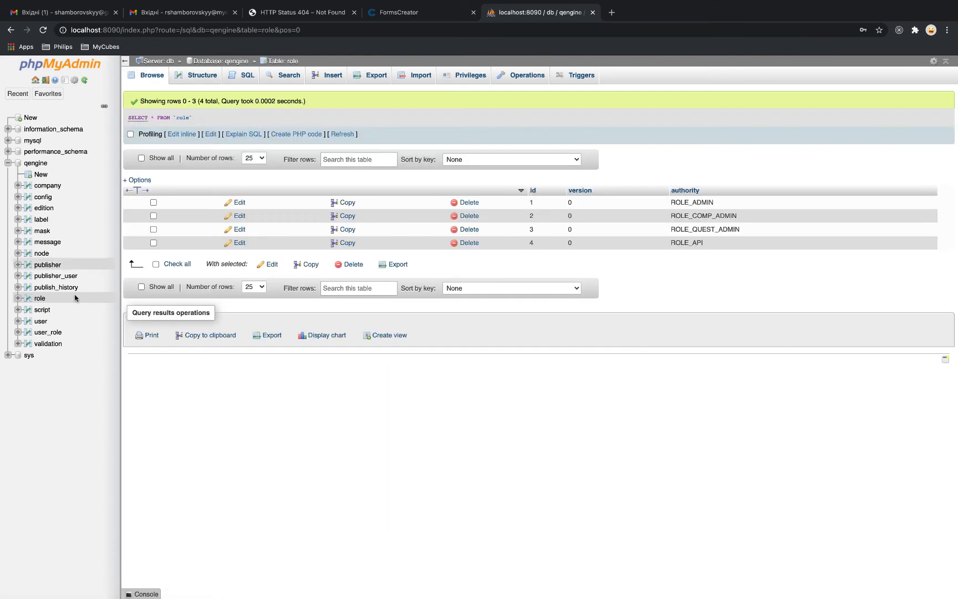
left_click(51, 164)
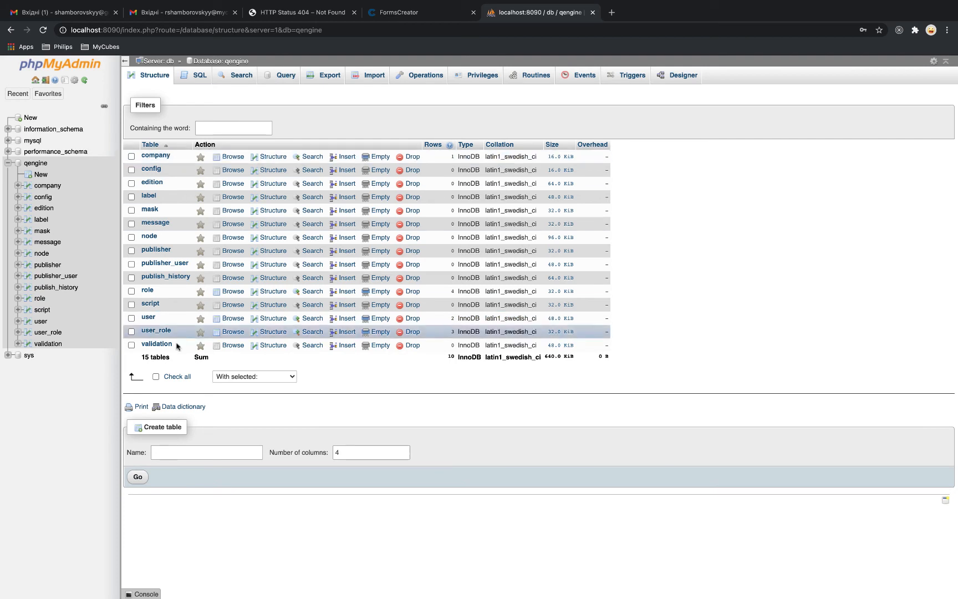
left_click(394, 14)
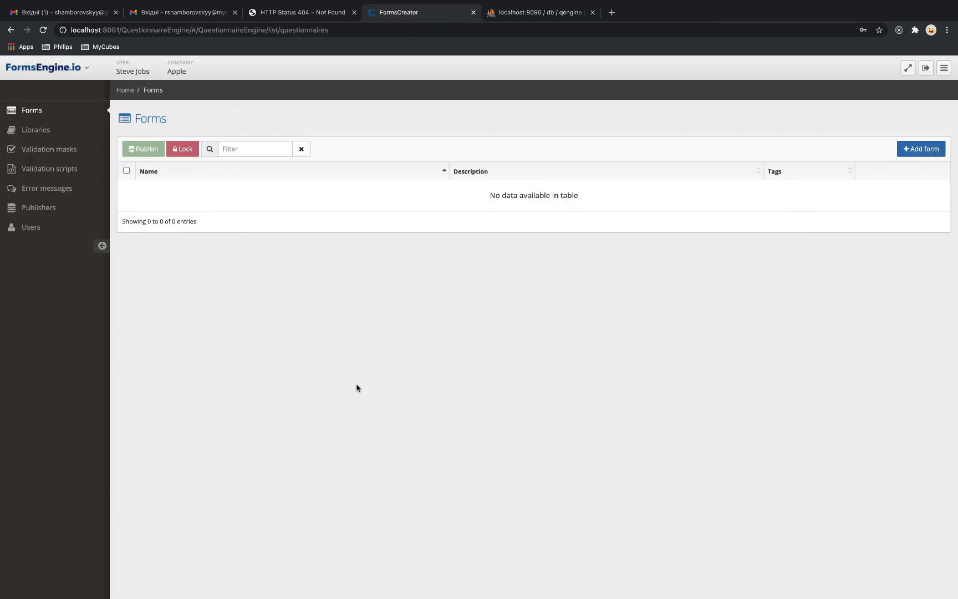
Create and save a new form named 'Contact form', then switch to phpMyAdmin
left_click(914, 149)
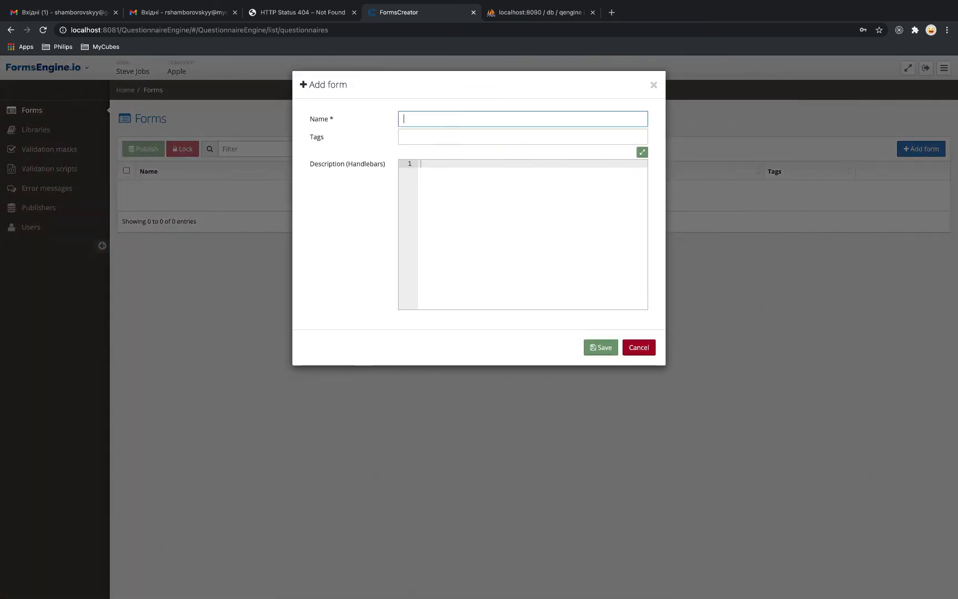
type("Contact form")
left_click(601, 347)
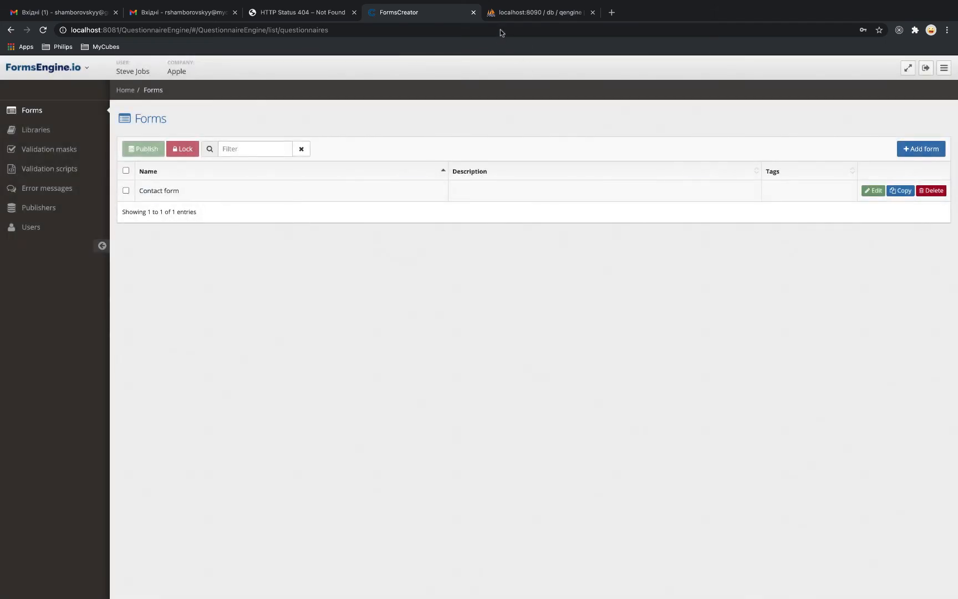
left_click(499, 12)
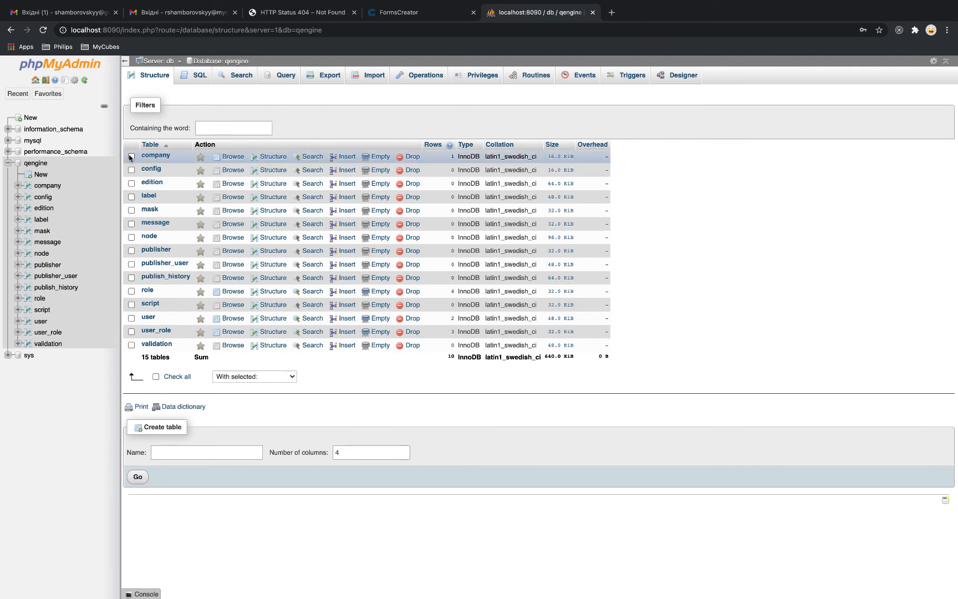
Refresh the qengine table list and browse the node table's single Contact form row
left_click(40, 164)
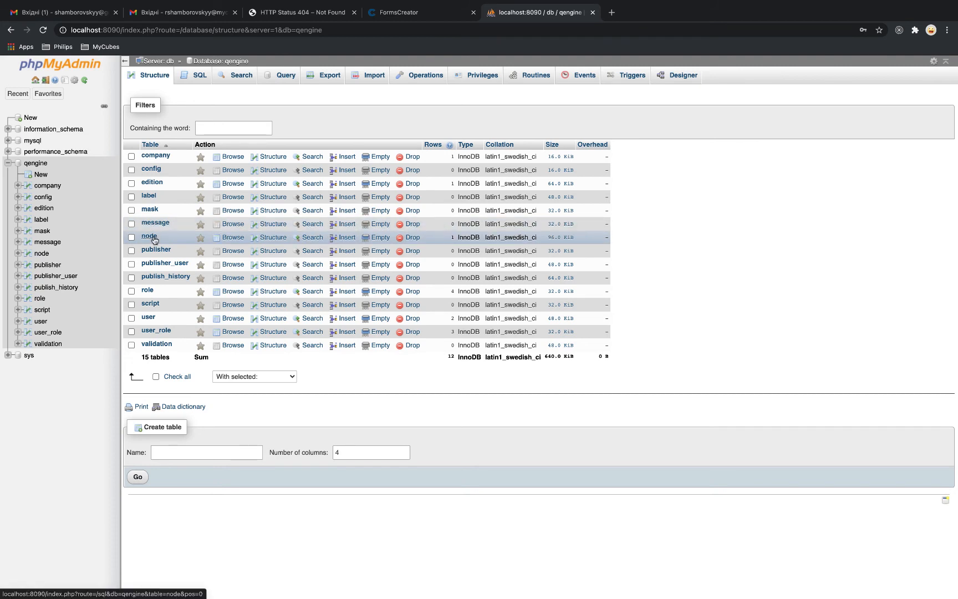
left_click(232, 237)
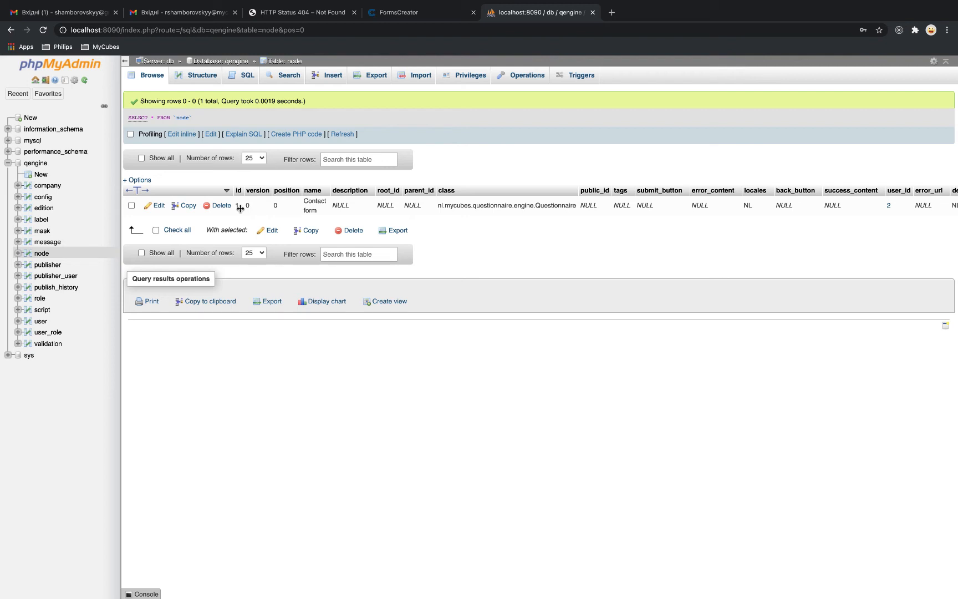
Add and save a page named 'Contact information' in the Contact form, then check phpMyAdmin
left_click(418, 11)
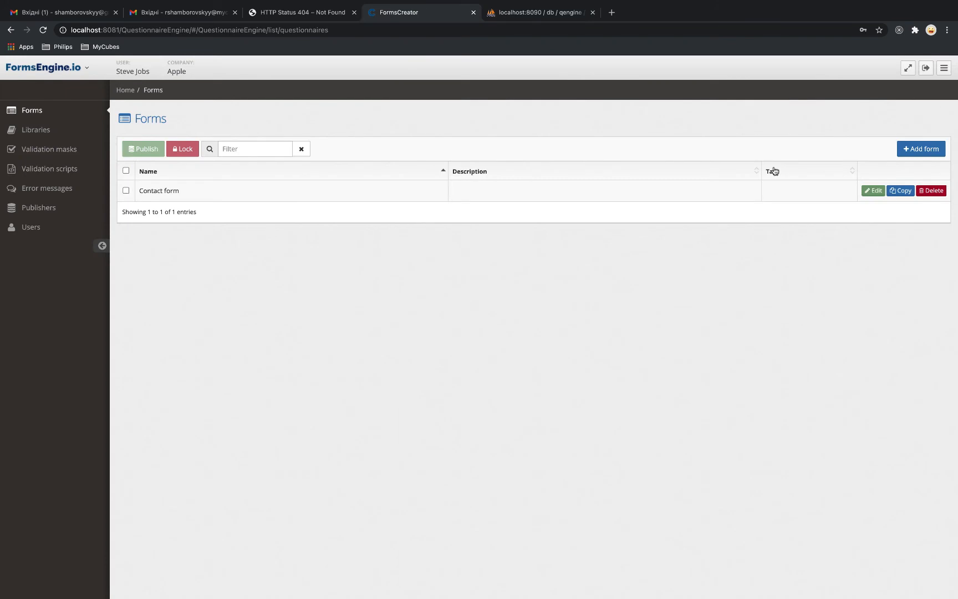
left_click(872, 190)
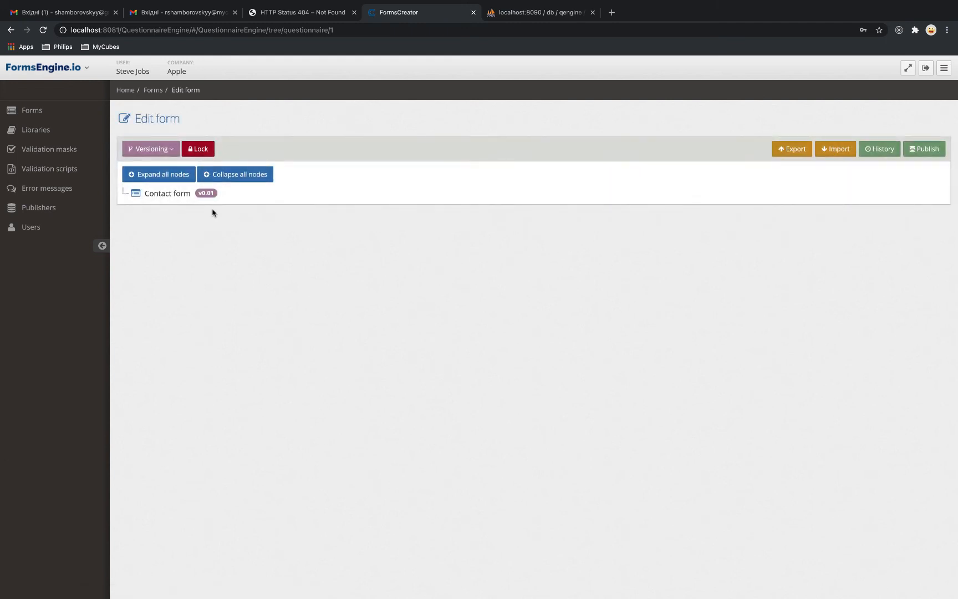
right_click(163, 194)
left_click(174, 222)
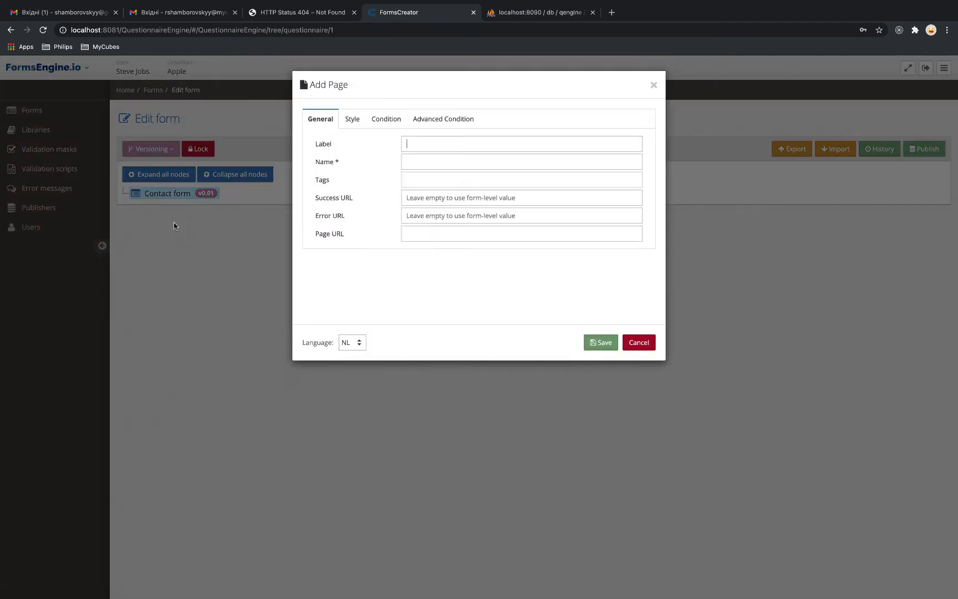
type("Conta")
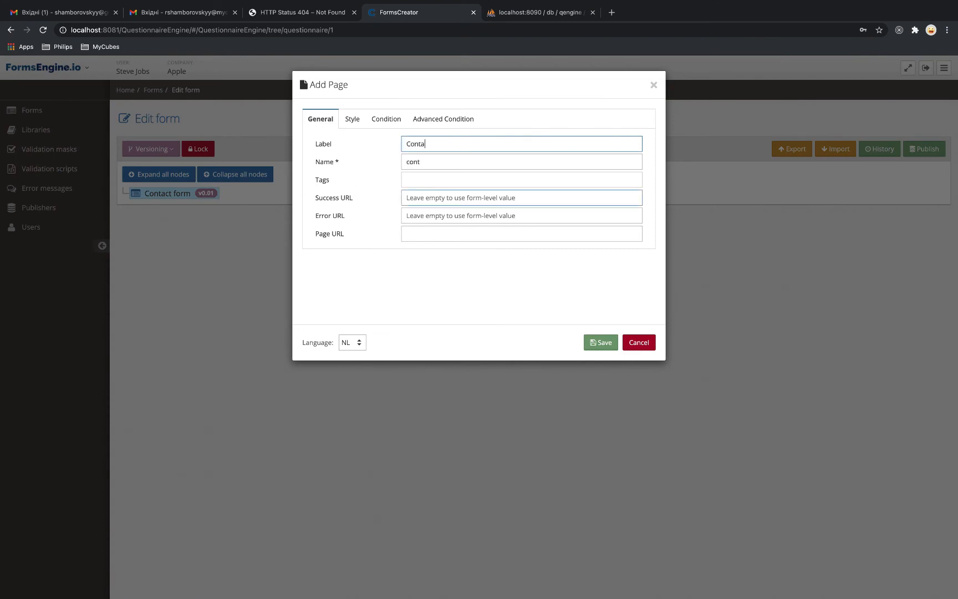
type("ct information")
left_click(600, 342)
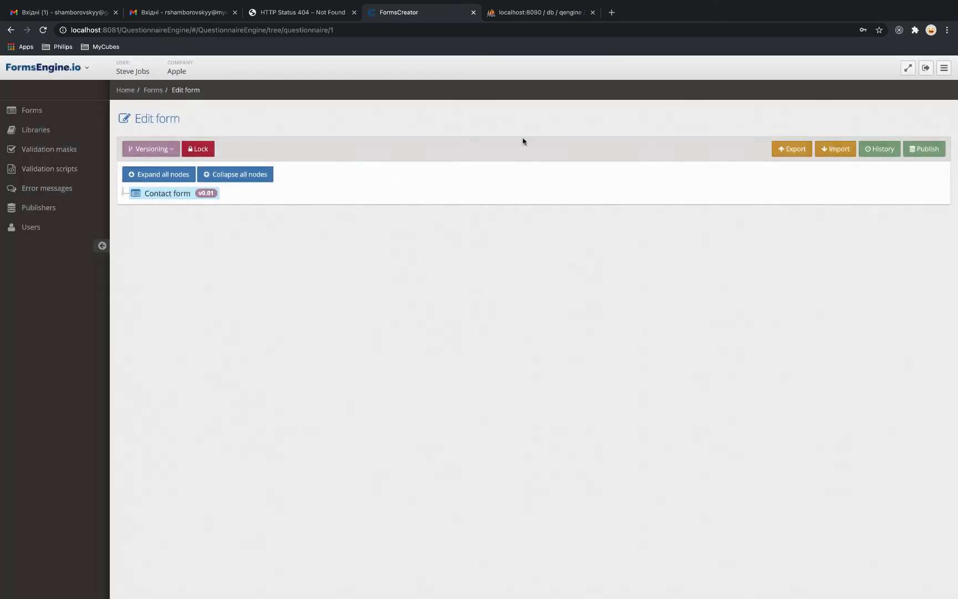
left_click(508, 17)
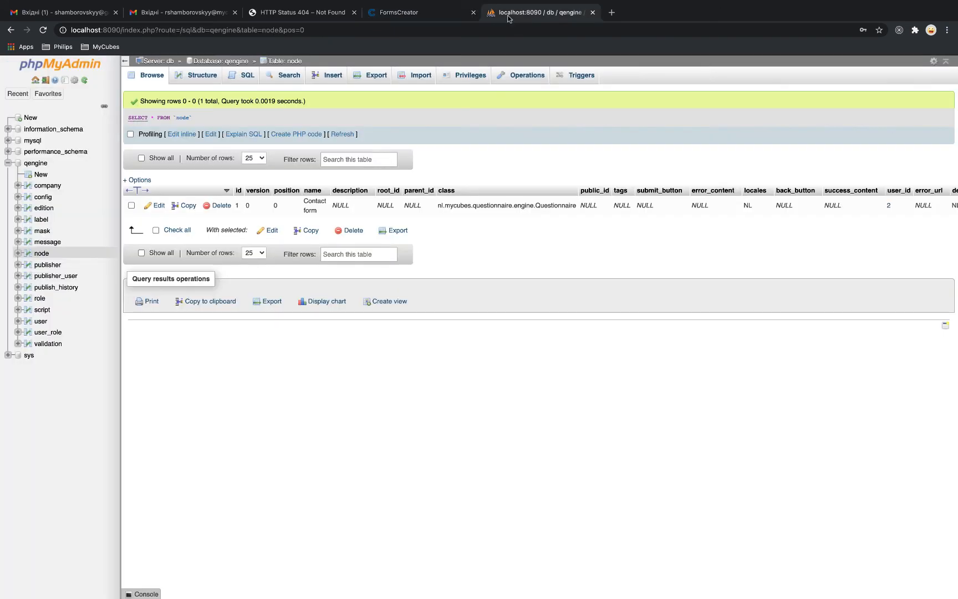
Reload the node table to see the new Page row, then return to FormsCreator
left_click(152, 77)
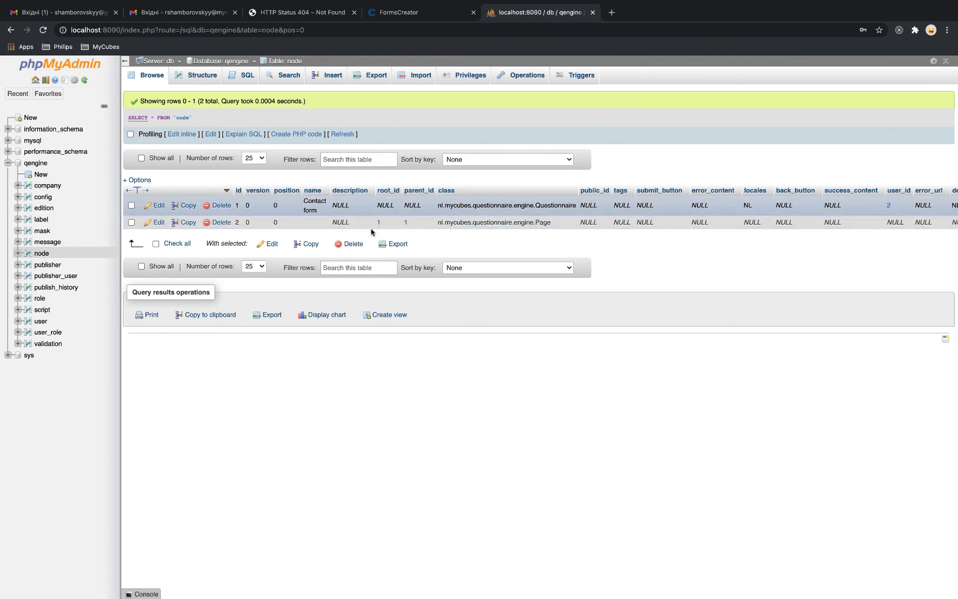
left_click(413, 15)
Add a text field question labelled 'Firstname' to the Contact information page
left_click(125, 194)
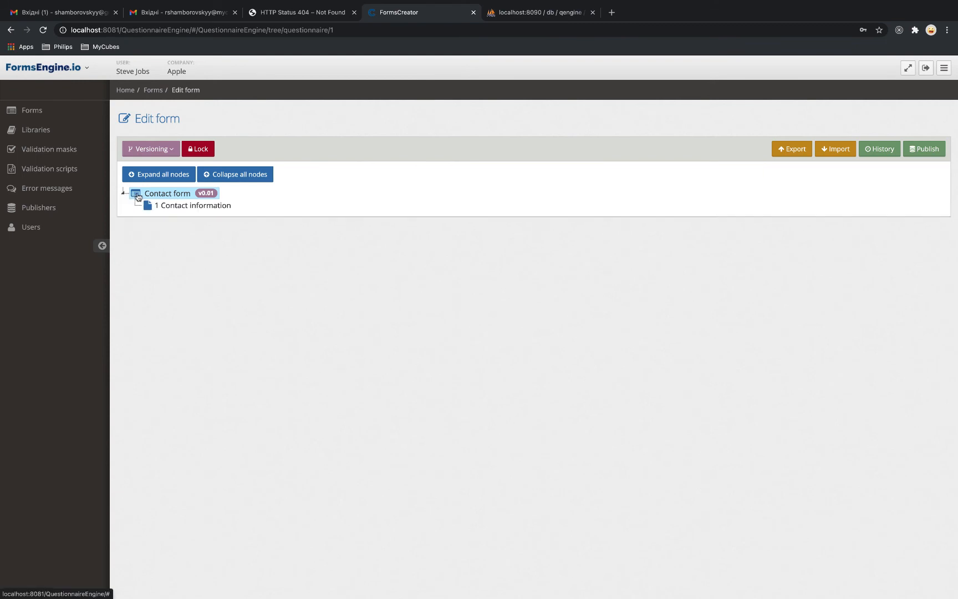
right_click(151, 207)
mouse_move(170, 239)
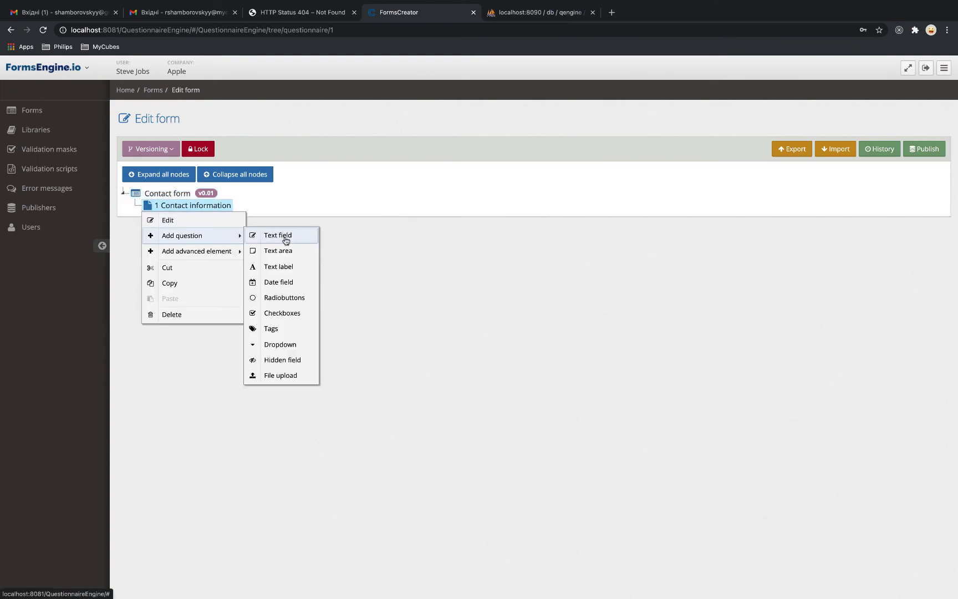
mouse_move(225, 250)
mouse_move(200, 236)
left_click(261, 237)
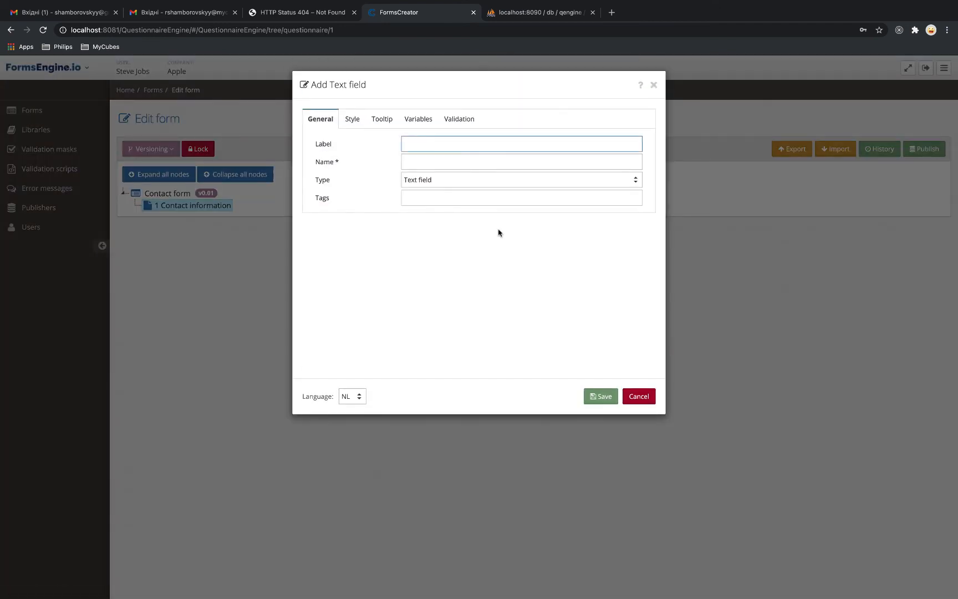
type("Firstname")
left_click(601, 396)
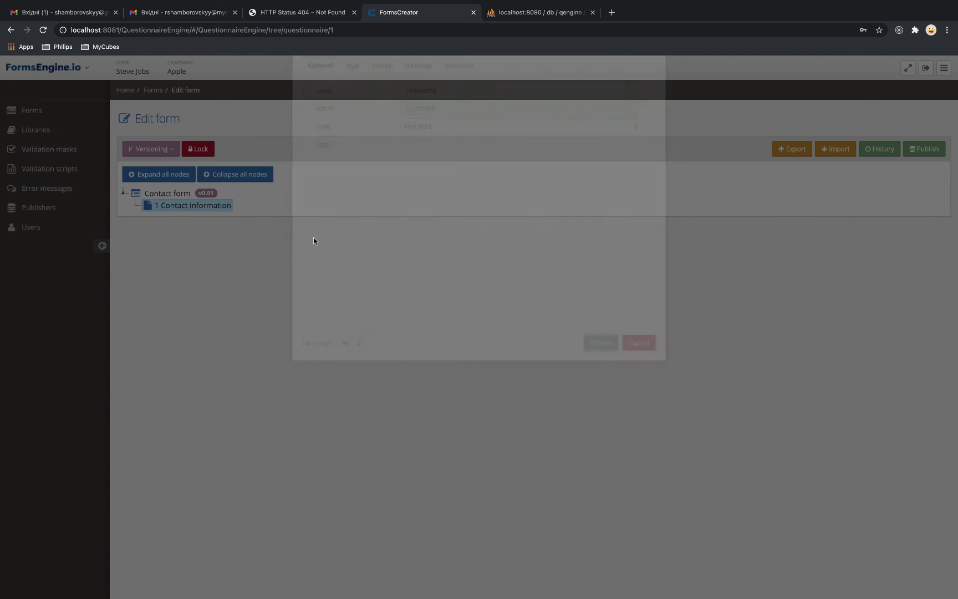
Add a second text field labelled 'Lastname' to the page, then switch to phpMyAdmin
left_click(136, 205)
right_click(178, 207)
mouse_move(200, 234)
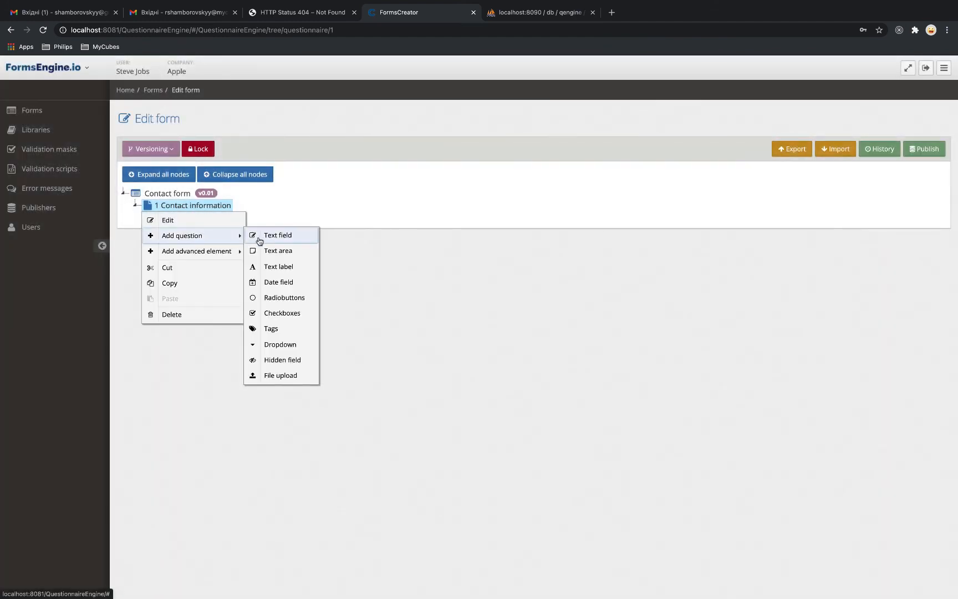
left_click(259, 237)
type("Lat")
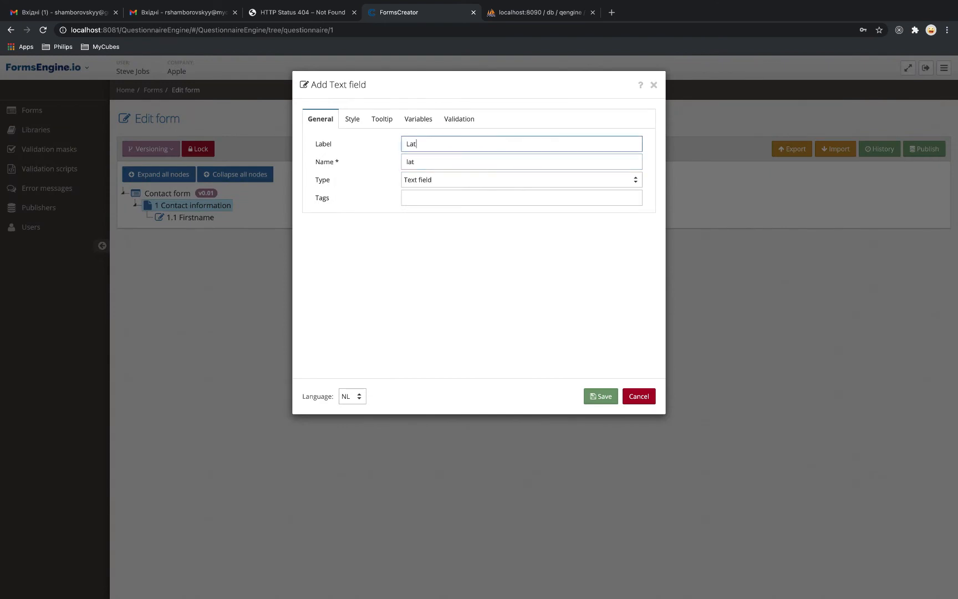
key("BackSpace")
type("stname")
left_click(593, 399)
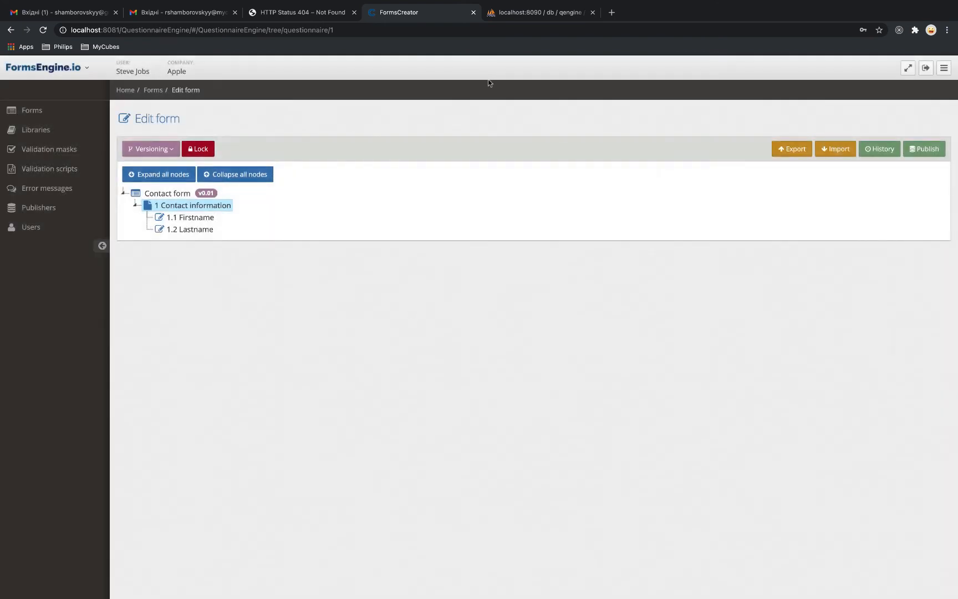
left_click(537, 13)
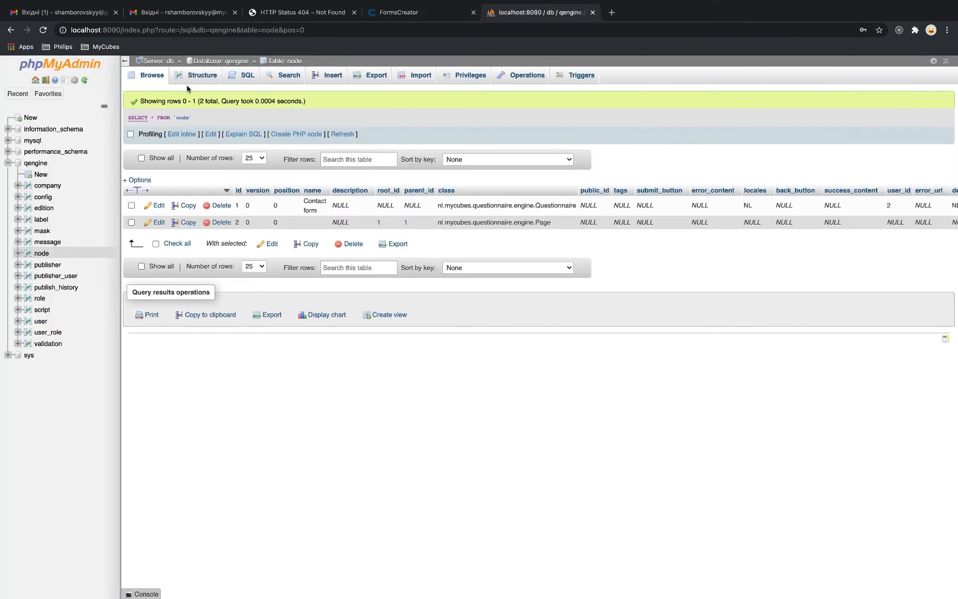
Reload the node table and scroll through the columns of the new firstname and lastname rows
left_click(150, 78)
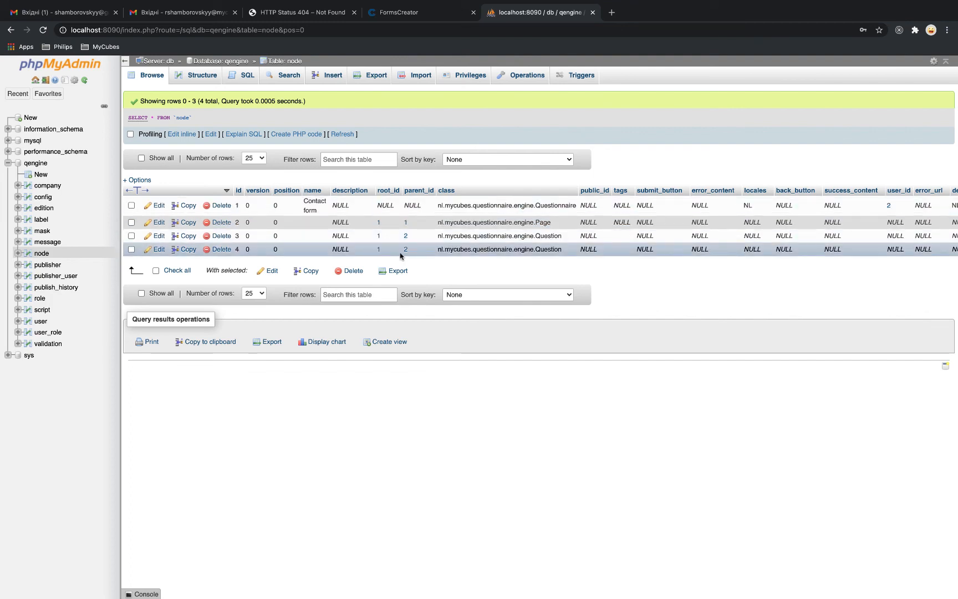
scroll(532, 231, "right", 5)
scroll(531, 231, "right", 12)
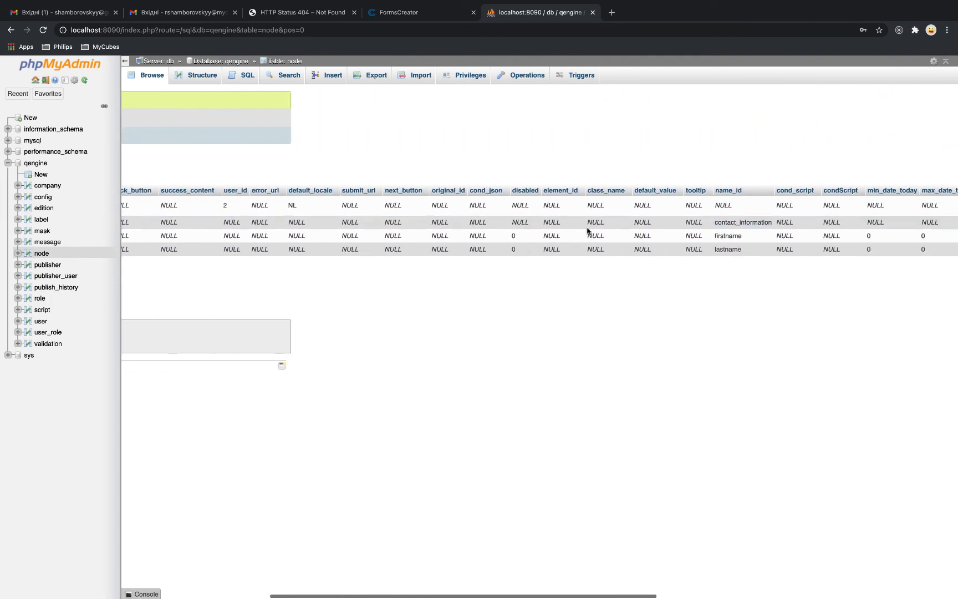
scroll(559, 246, "right", 15)
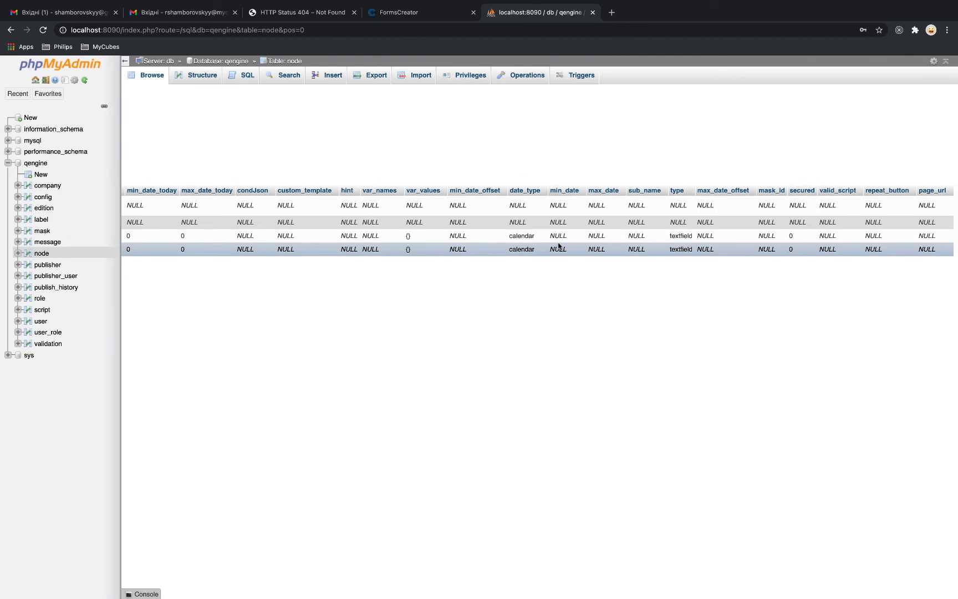
scroll(413, 242, "left", 9)
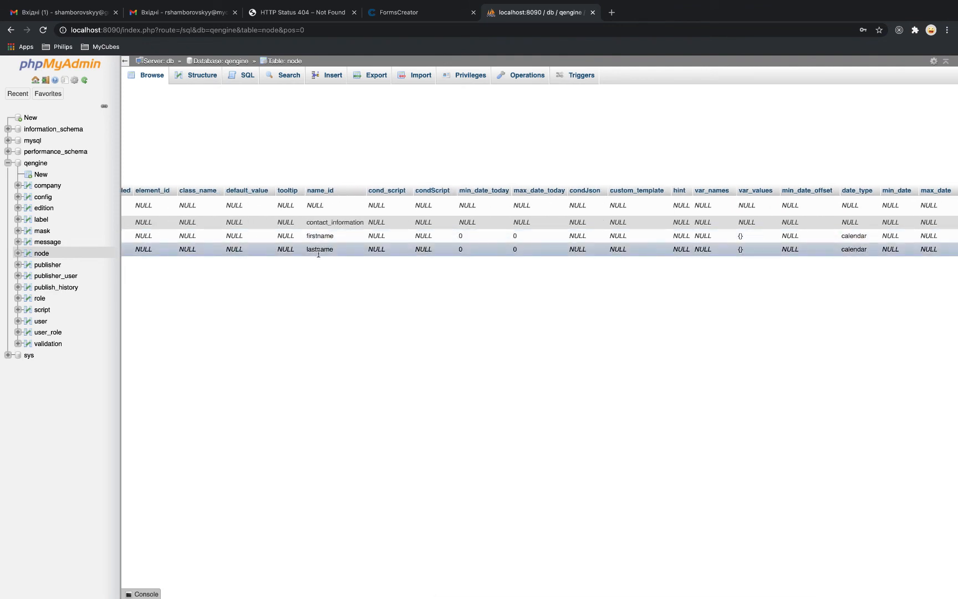
scroll(524, 238, "left", 8)
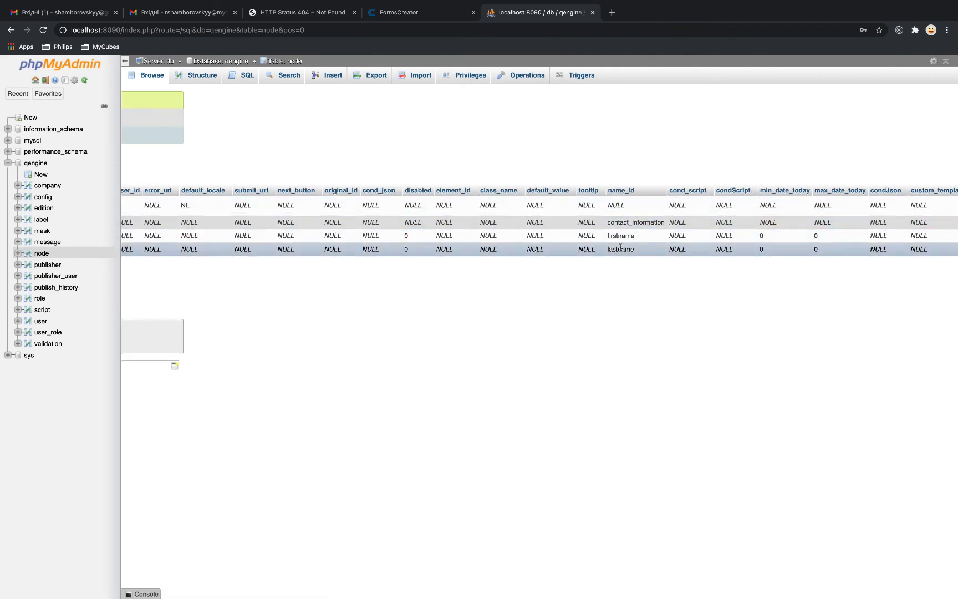
scroll(442, 250, "left", 4)
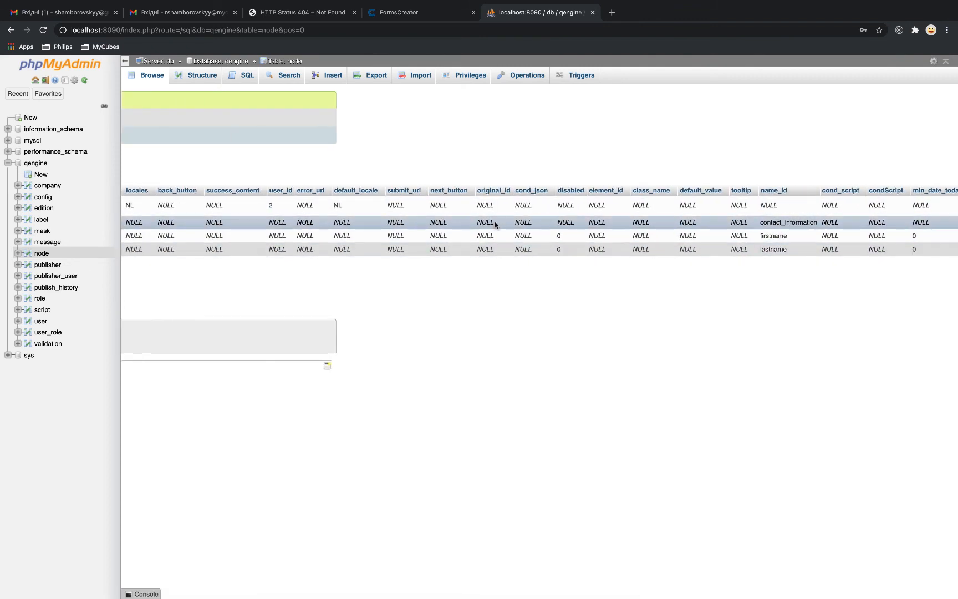
scroll(443, 233, "left", 15)
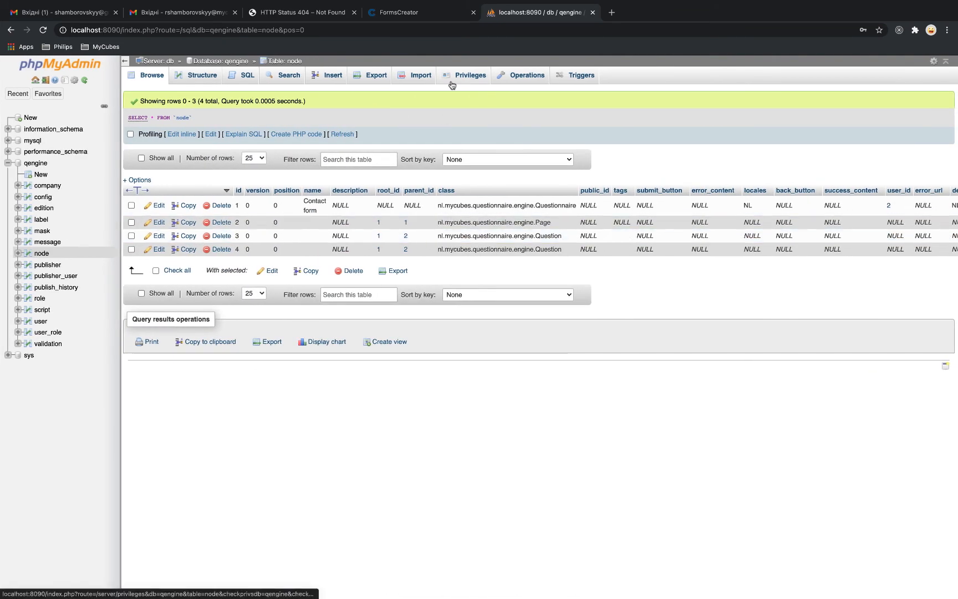
left_click(405, 15)
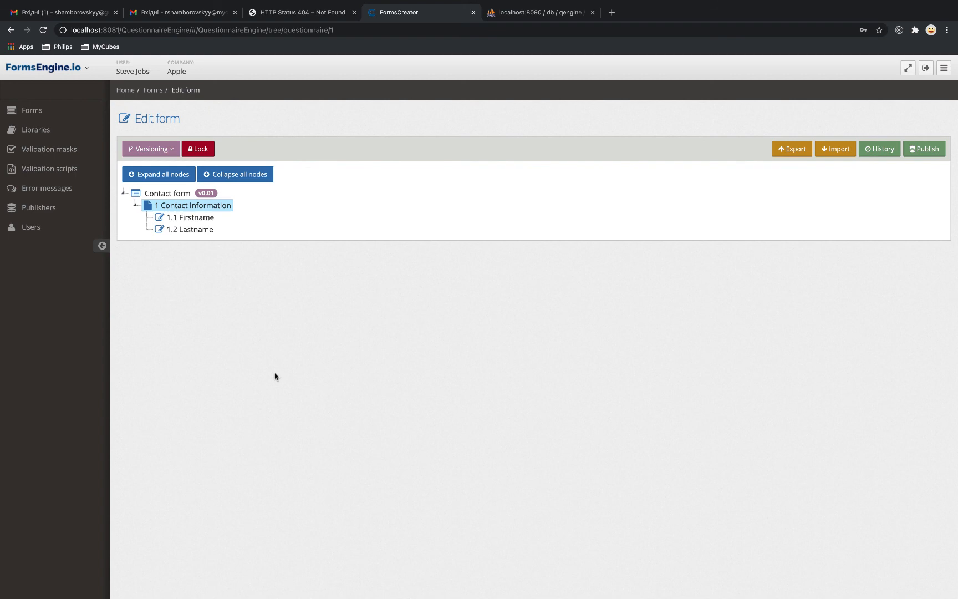
Open the Contact form's Publish dialog, which reports no publishers, then switch to the desktop Space
left_click(914, 150)
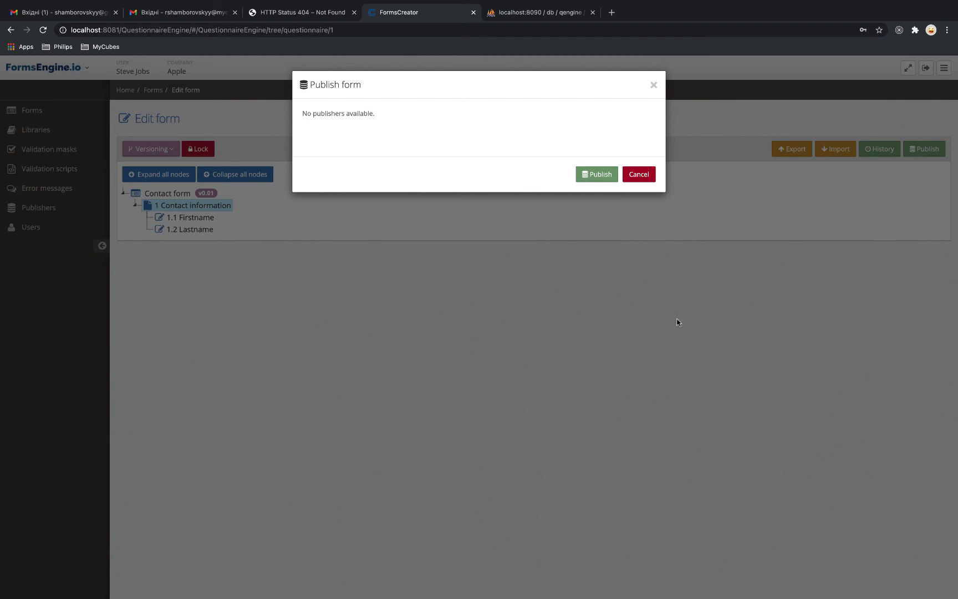
key("ctrl+Left")
key("ctrl+Left")
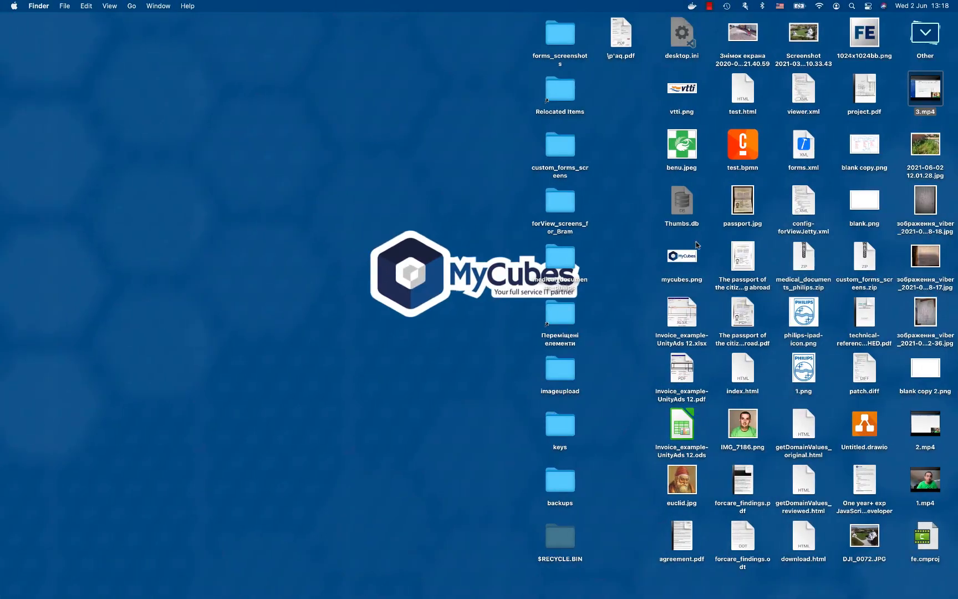
Preview blank copy.png in Quick Look and move the preview window up and left
mouse_move(918, 425)
left_click(875, 153)
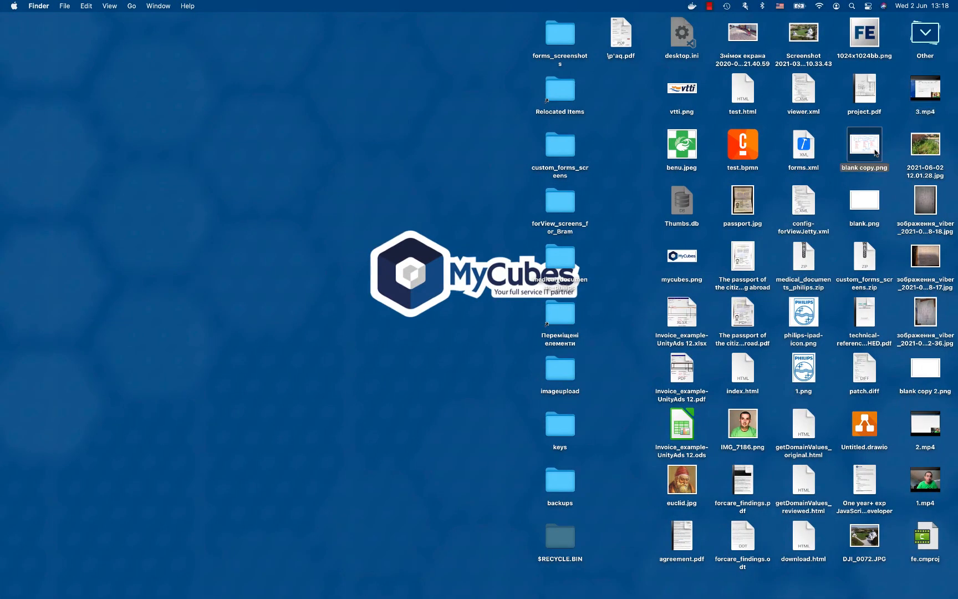
key("space")
left_click_drag(589, 41, 512, 30)
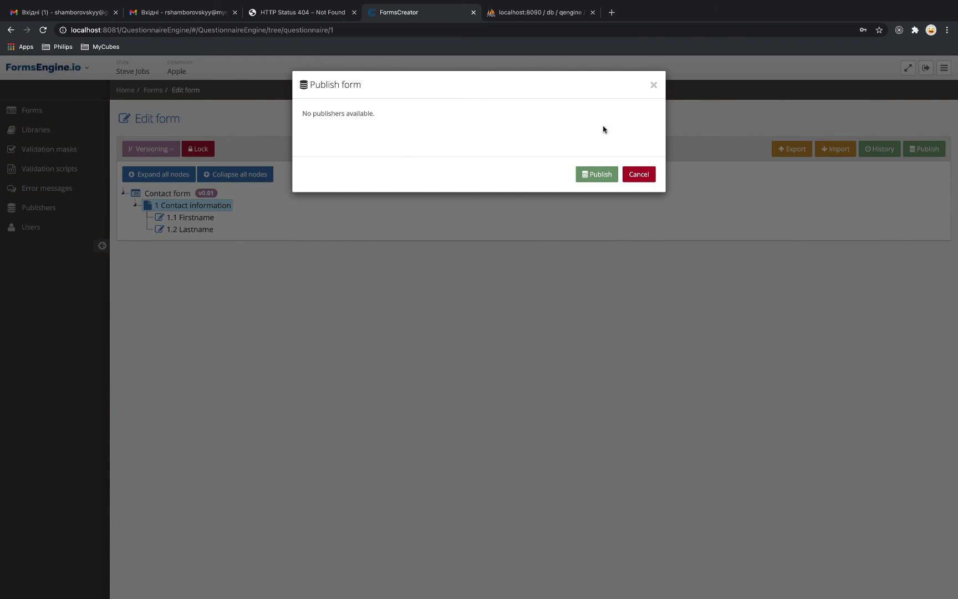
Close the Publish dialog and start adding a publisher from the empty Publishers list
left_click(653, 84)
left_click(29, 210)
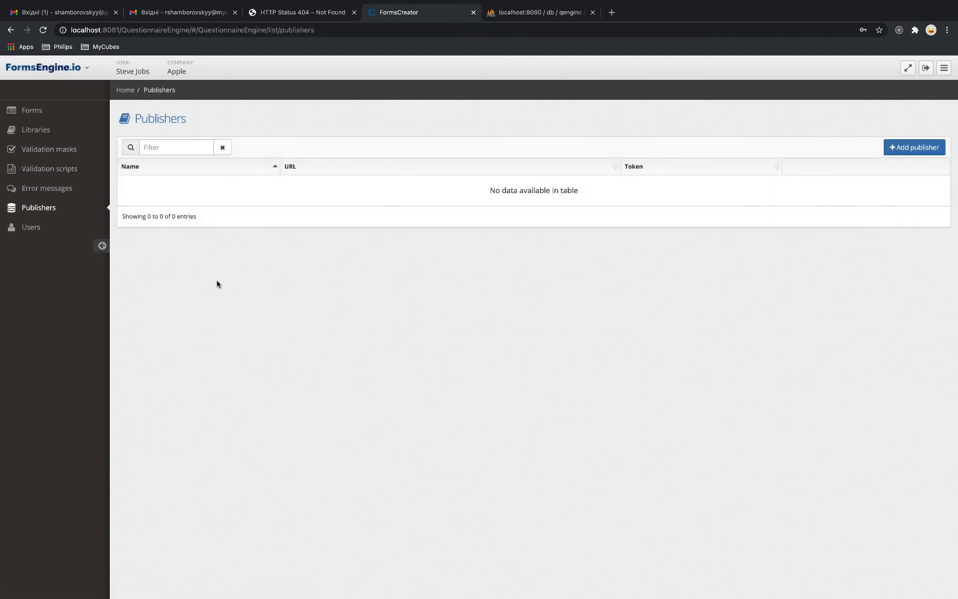
left_click(905, 147)
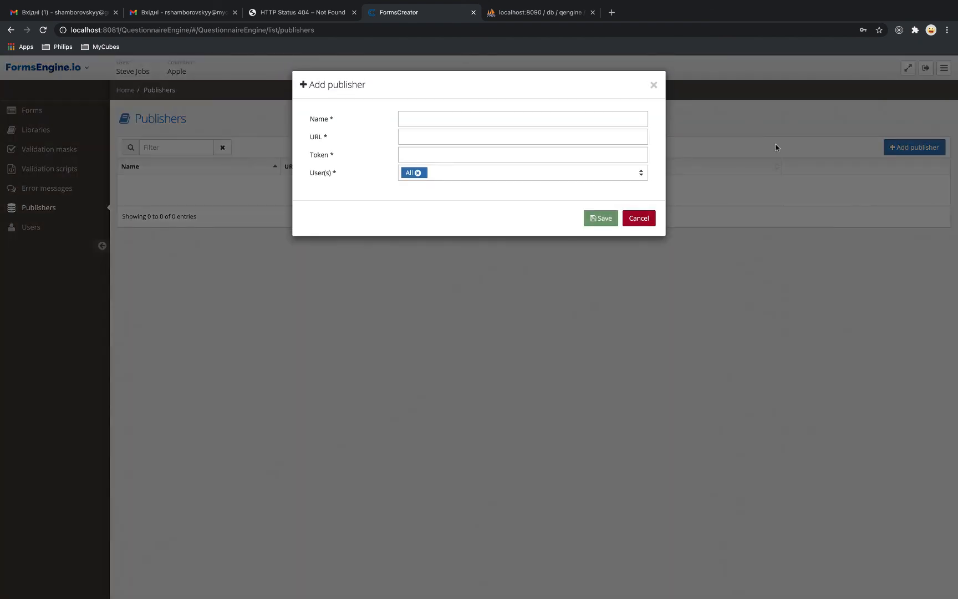
Step through the Name, URL and Token fields, leaving them blank and dismissing autofill suggestions
left_click(413, 118)
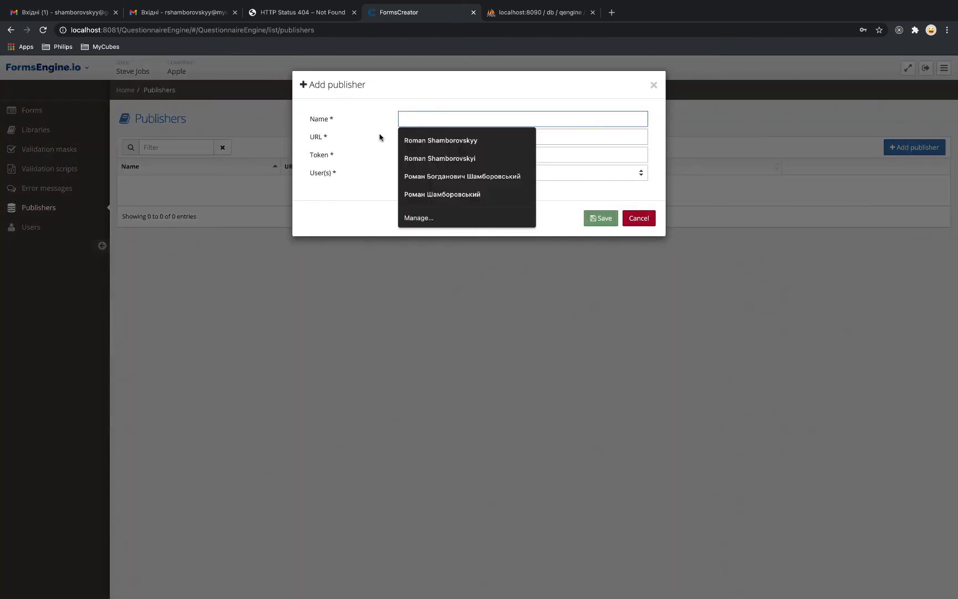
left_click(381, 137)
left_click(401, 140)
left_click(384, 155)
left_click(402, 155)
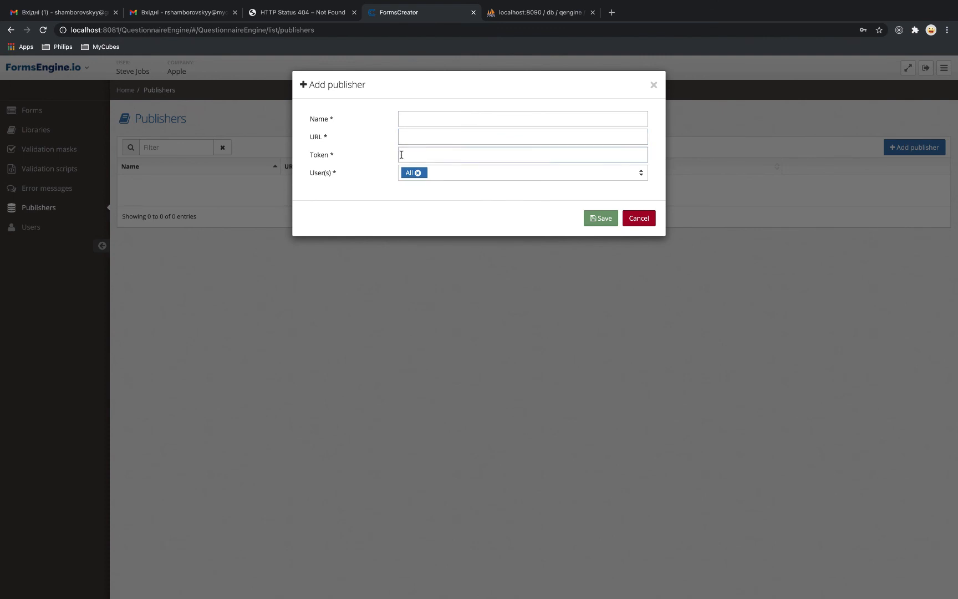
left_click(356, 166)
Check the publisher's users list and leave it set to All
left_click(574, 177)
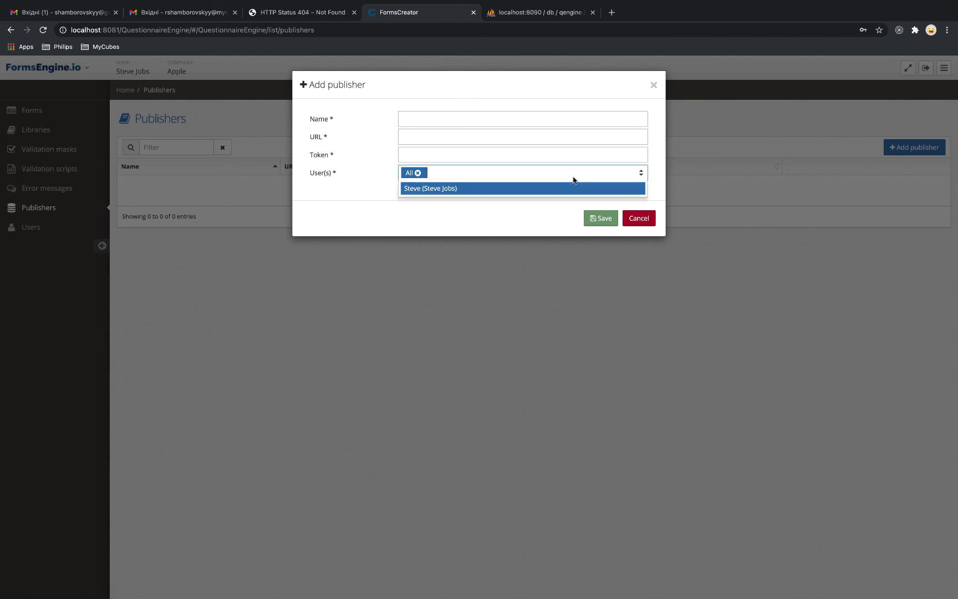
left_click(404, 211)
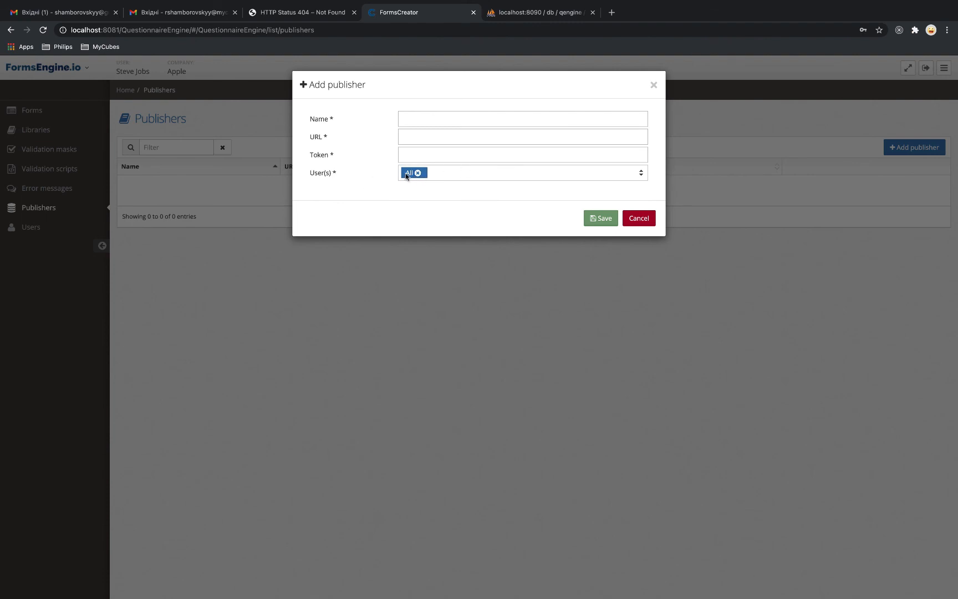
left_click(449, 173)
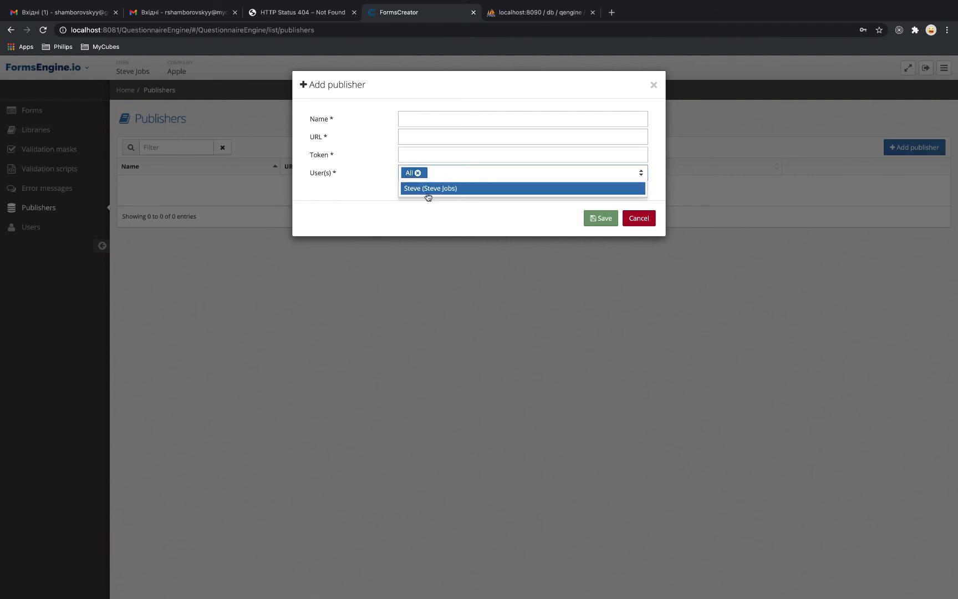
left_click(426, 212)
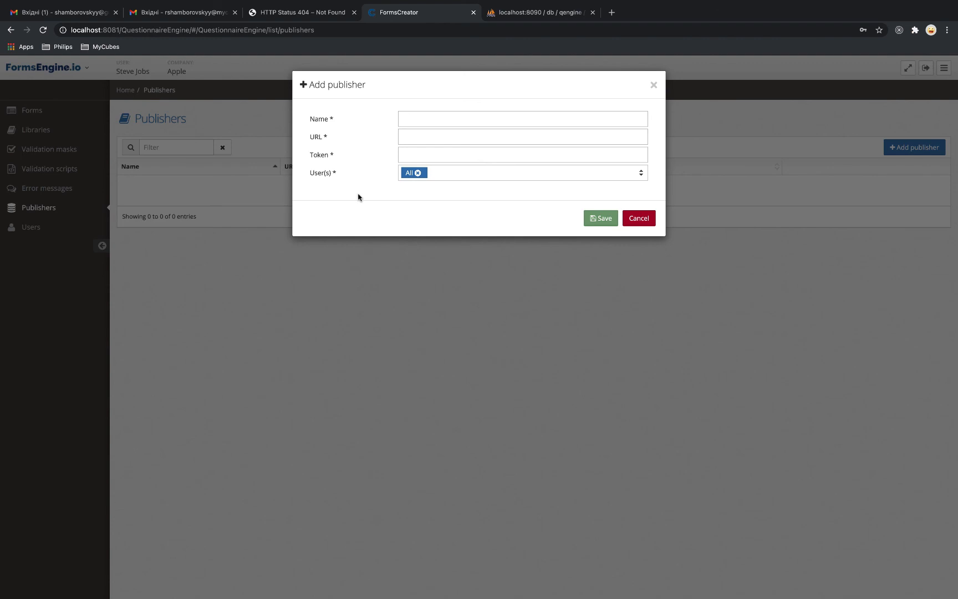